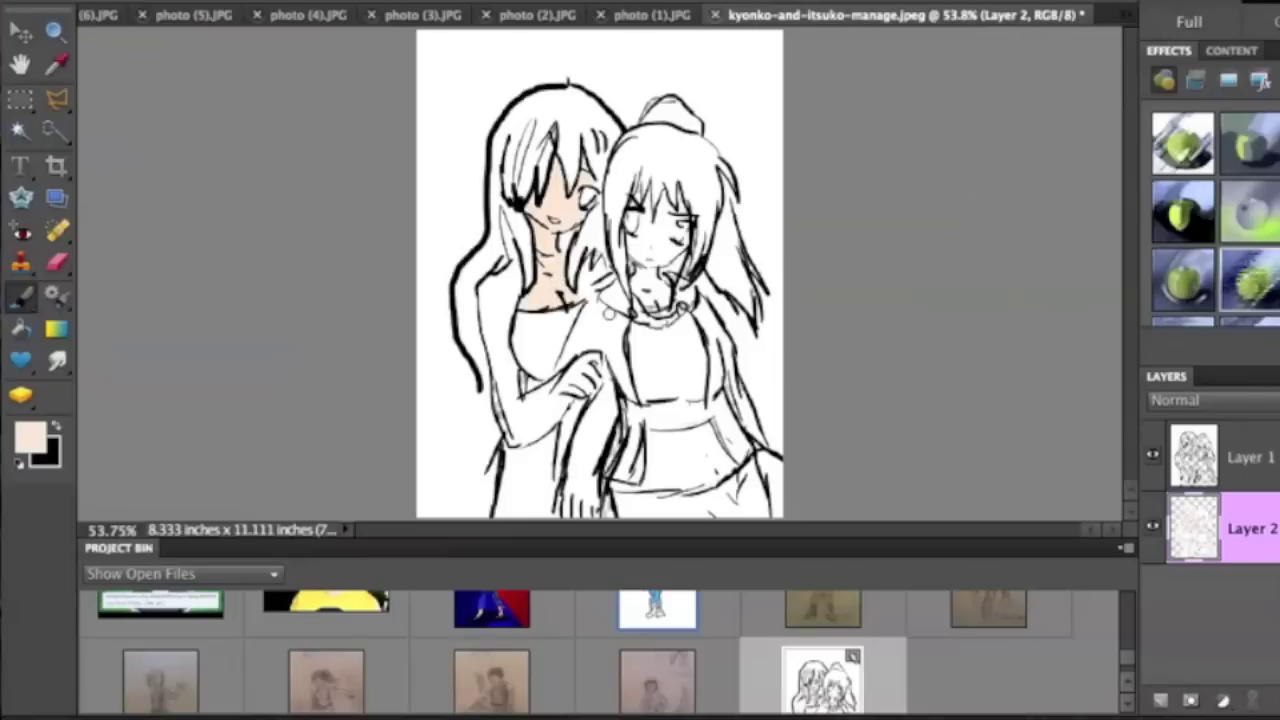
Step: Paint the light base skin tone on the long-haired figure's arms and hands and the ponytailed figure's face and neck
mouse_move(491, 304)
mouse_down()
mouse_move(518, 440)
mouse_move(549, 423)
mouse_up()
right_click(545, 464)
double_click(679, 547)
drag(500, 365, 516, 426)
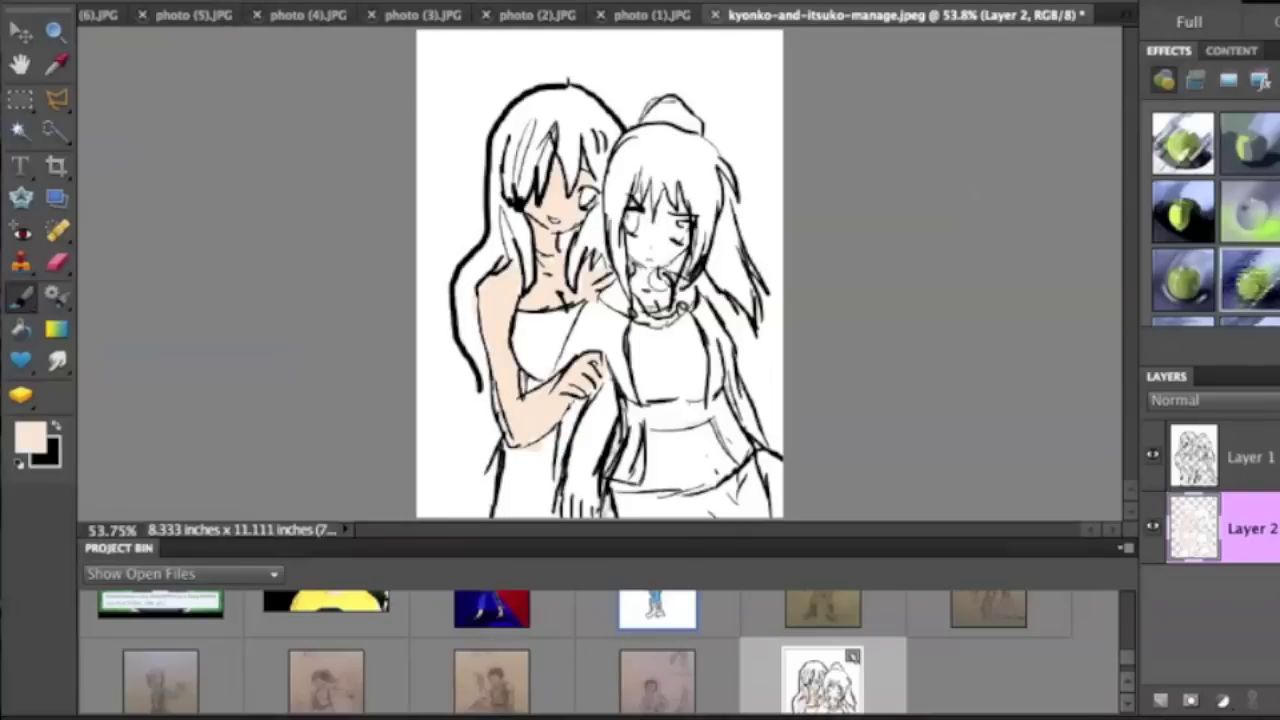
mouse_move(645, 283)
mouse_down()
mouse_move(650, 236)
mouse_move(665, 230)
mouse_up()
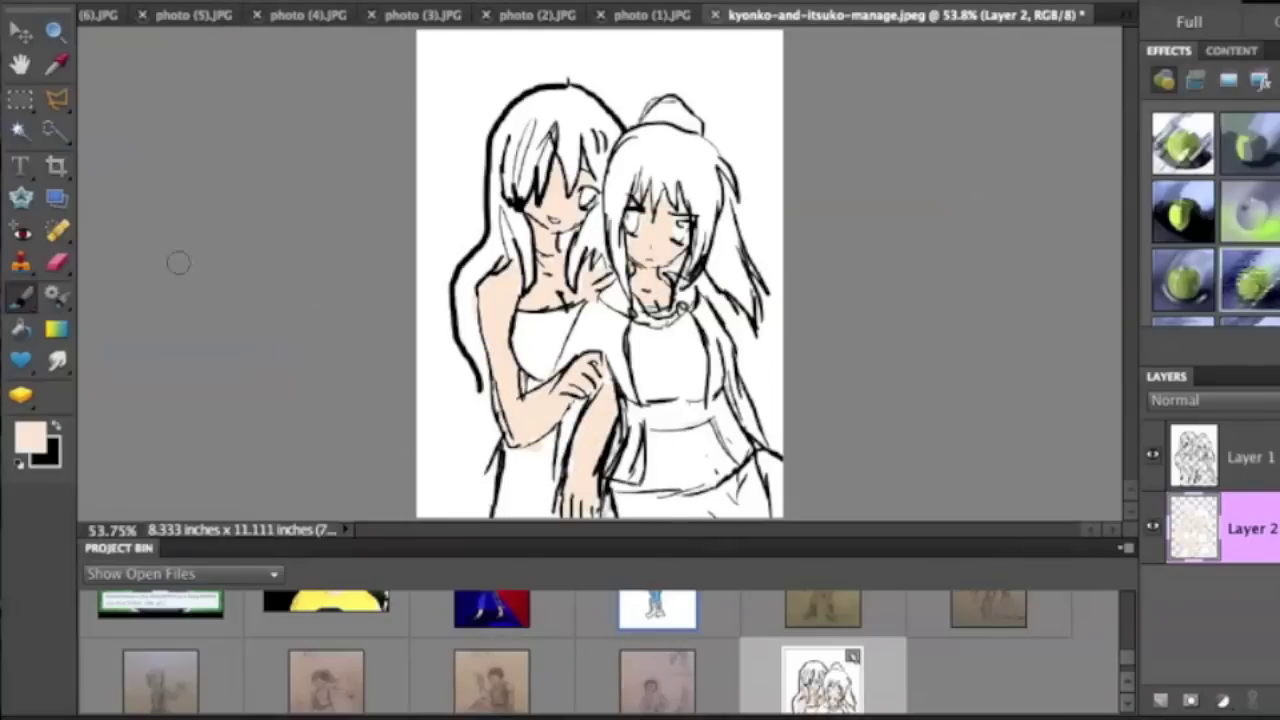
Step: Add pale highlights and light peach shading to the skin of both figures
click(32, 438)
click(958, 104)
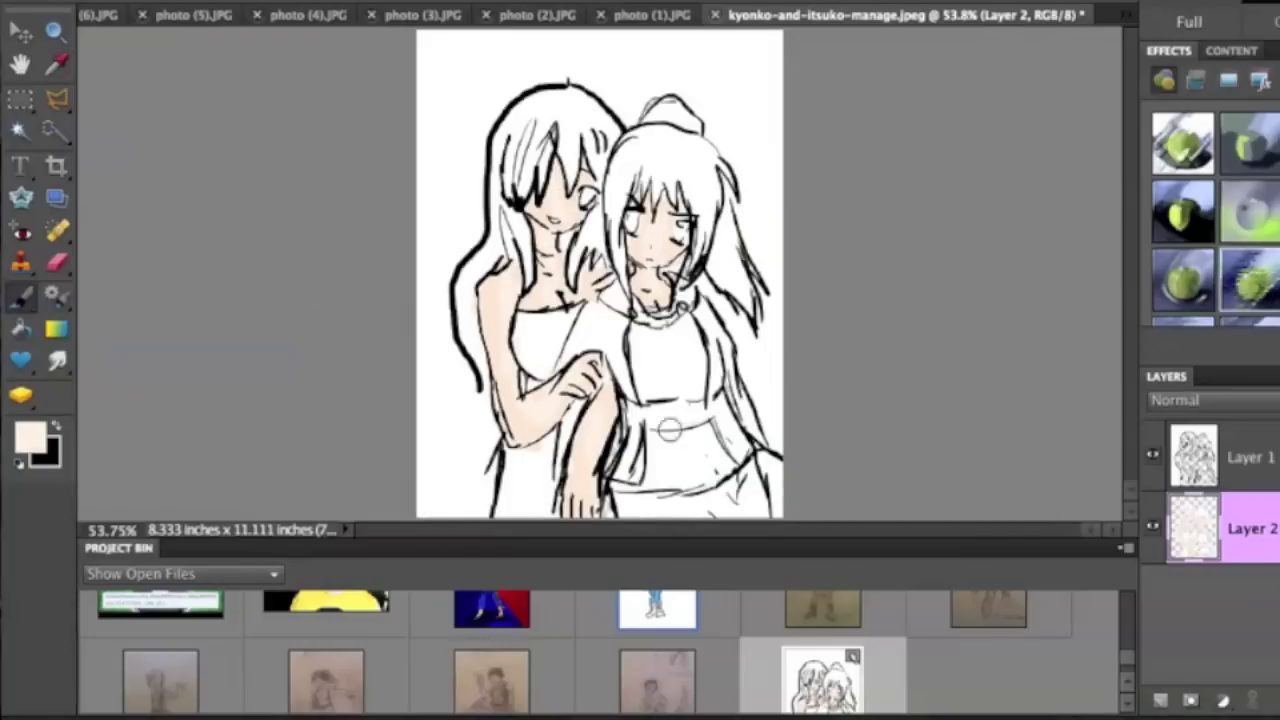
click(32, 438)
click(936, 106)
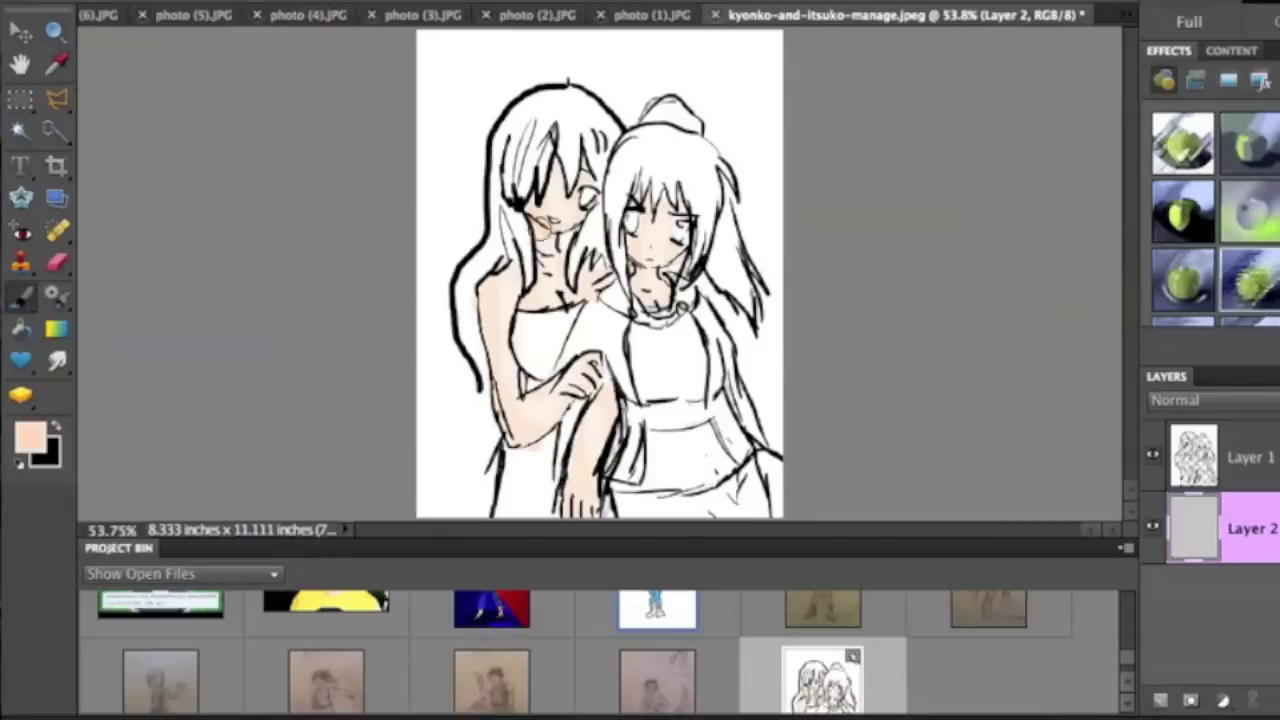
drag(508, 356, 512, 420)
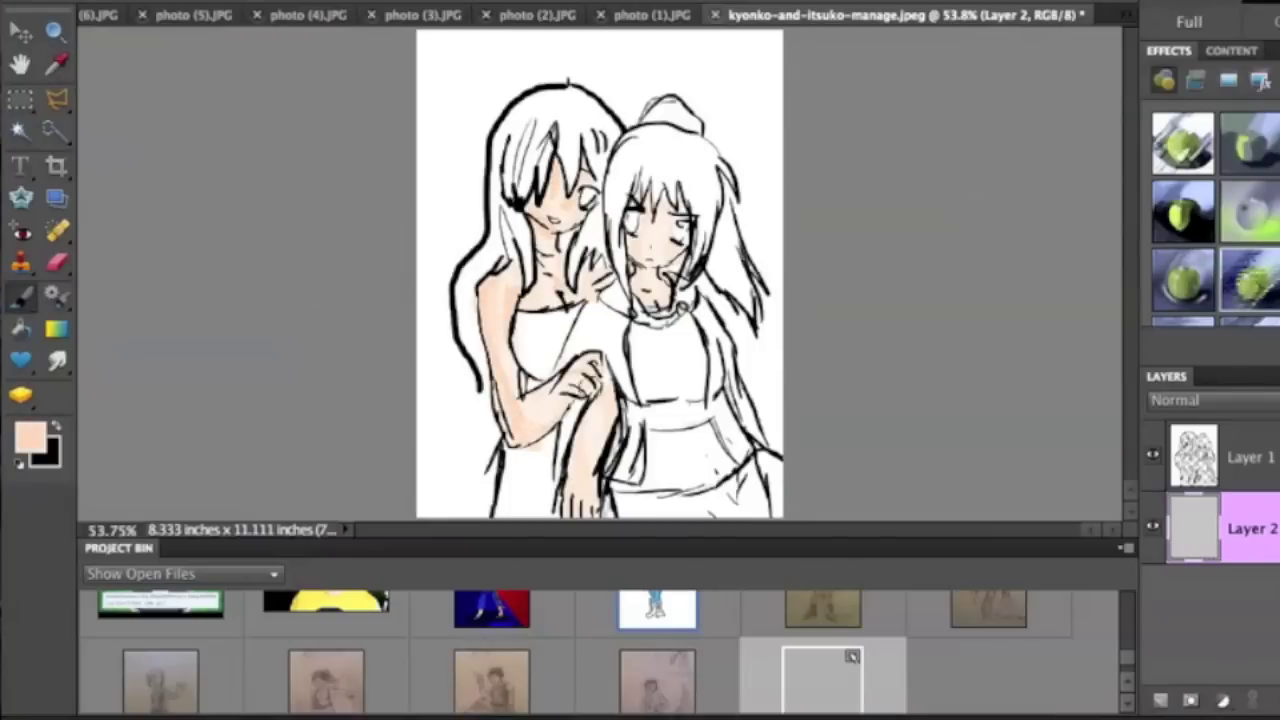
drag(598, 405, 590, 495)
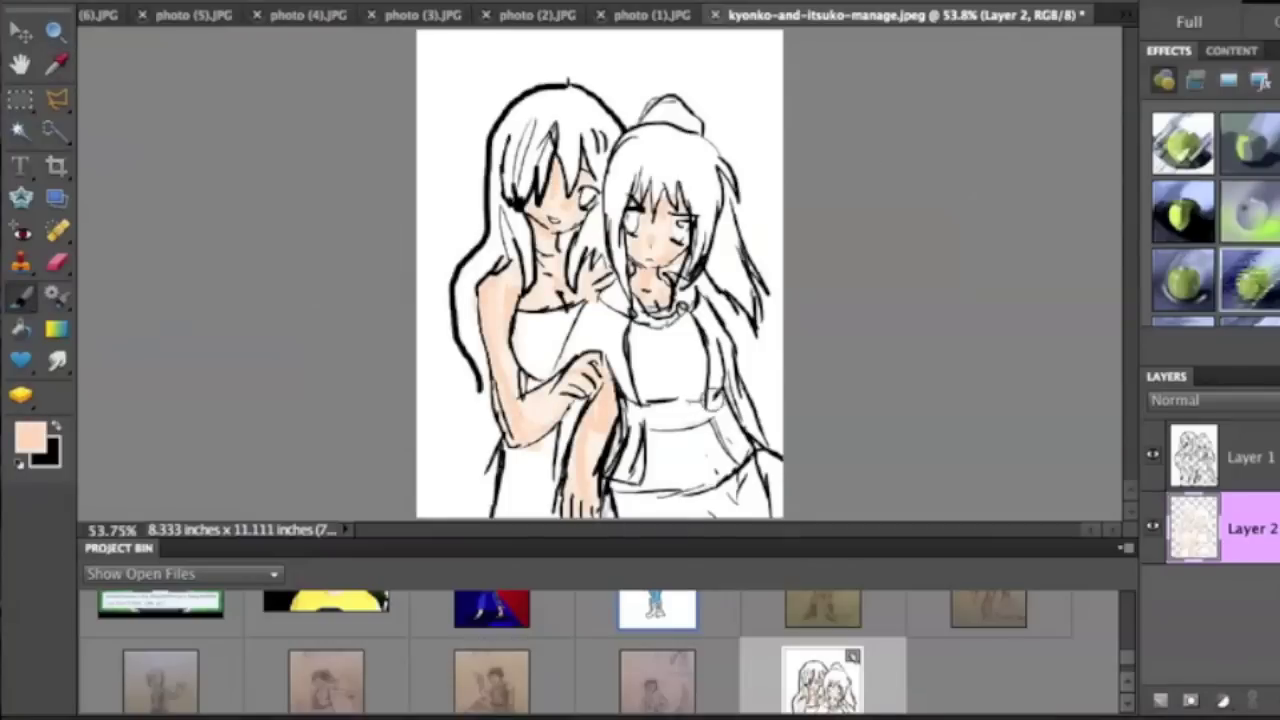
Step: Shade the arms and faces of both figures with a deeper peach and switch to the Smudge tool
click(30, 437)
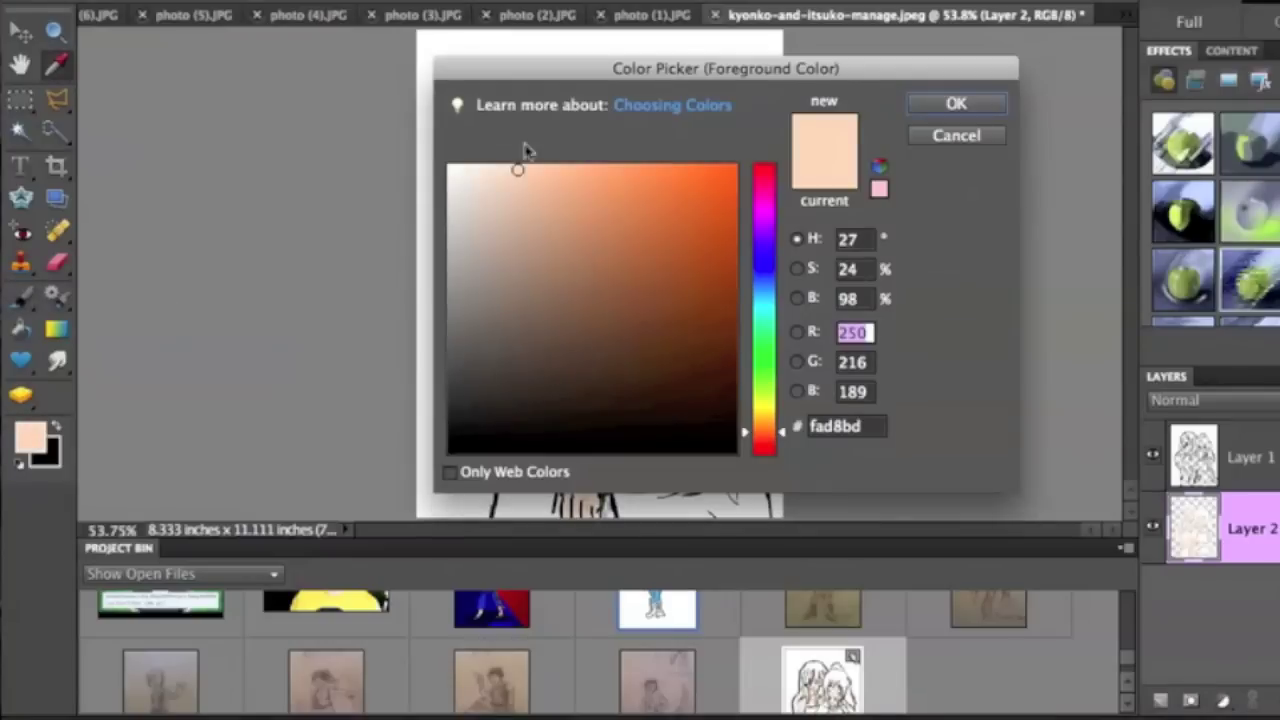
click(957, 103)
mouse_move(502, 328)
mouse_down()
mouse_move(549, 418)
mouse_move(532, 428)
mouse_up()
drag(600, 372, 610, 415)
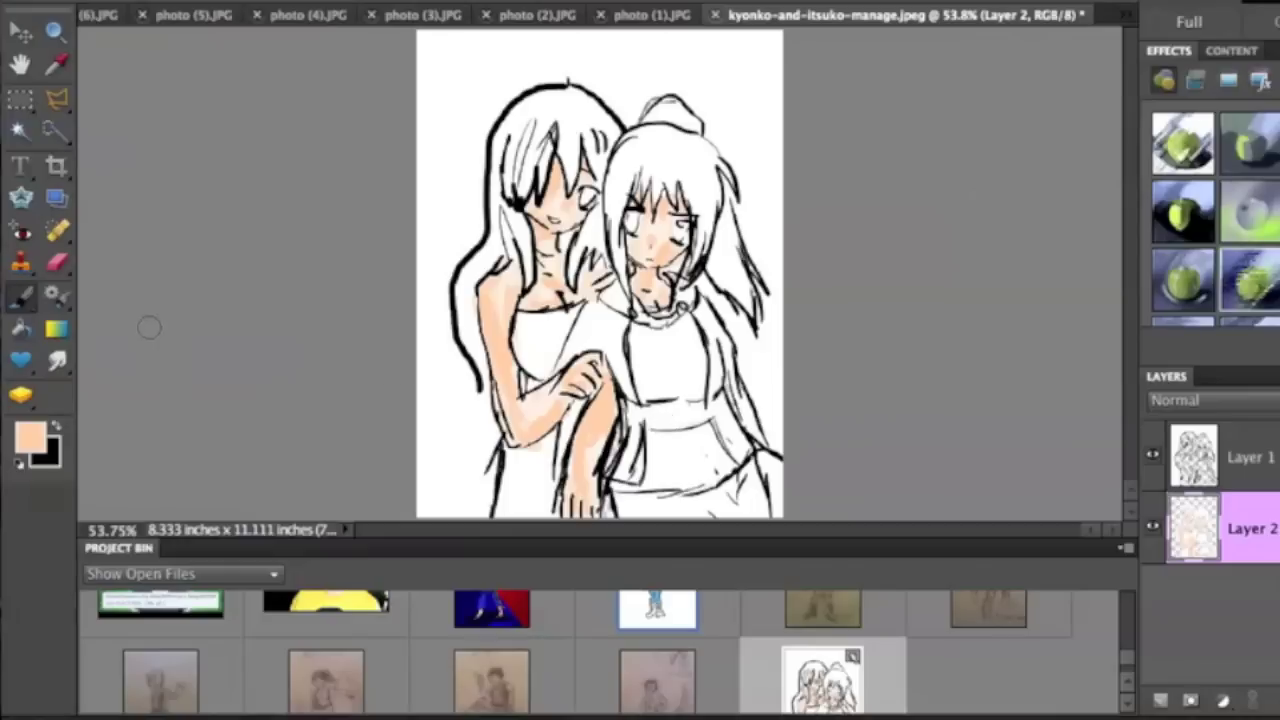
click(57, 361)
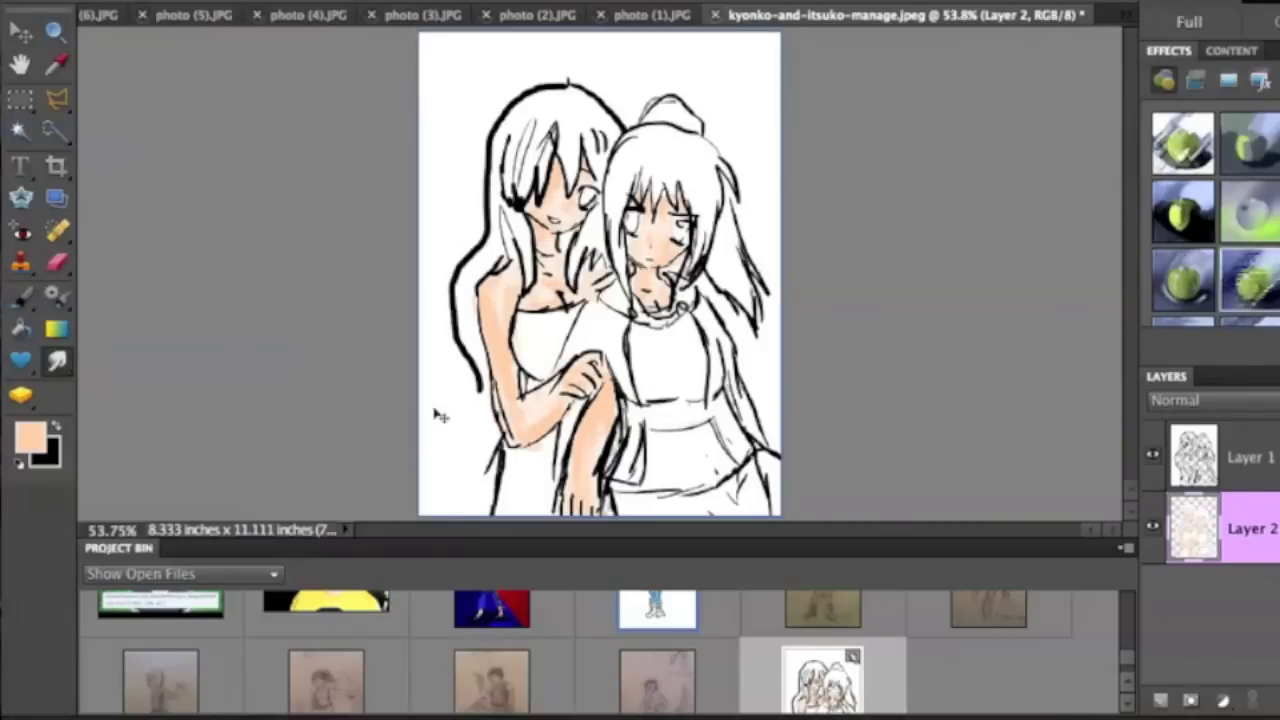
Step: Shade the long-haired figure's face, neck, shoulders and chest with a stronger orange-peach using a smaller brush
key(ctrl+alt+0)
click(30, 436)
click(577, 169)
click(957, 103)
click(22, 297)
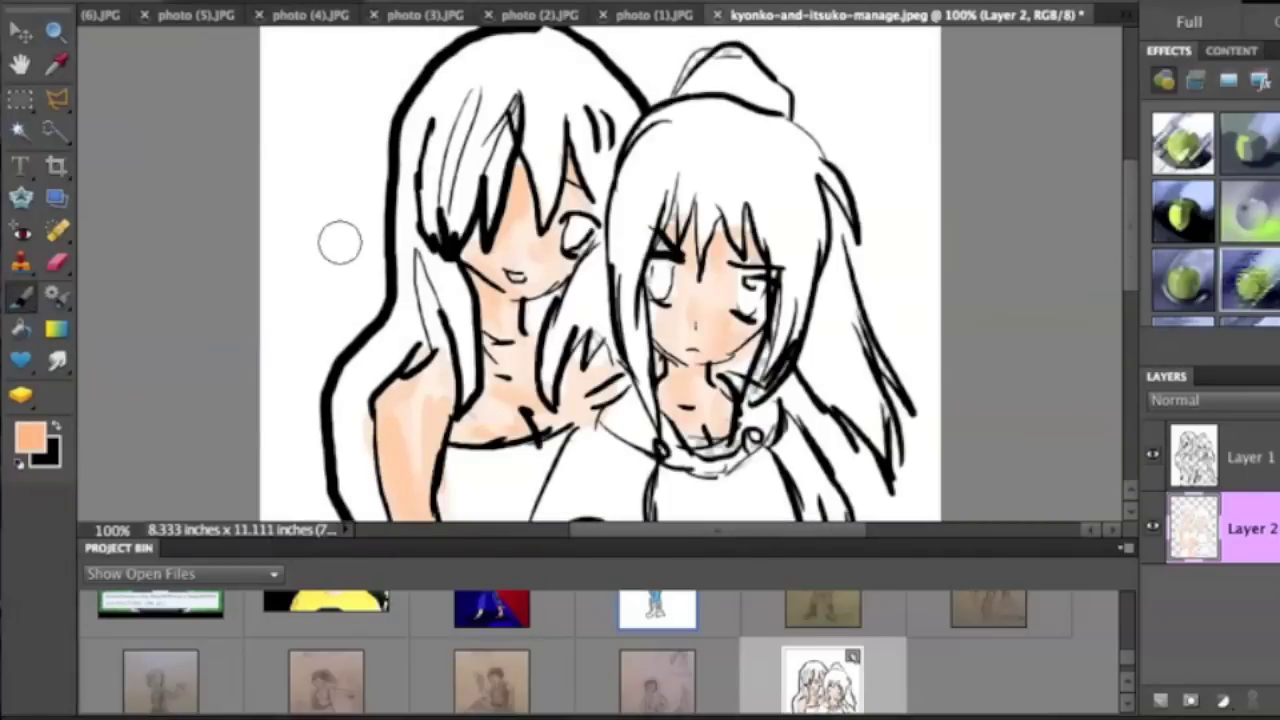
right_click(424, 212)
right_click(440, 318)
key(Escape)
key(Escape)
right_click(345, 275)
click(491, 380)
drag(510, 160, 530, 205)
drag(570, 160, 575, 200)
drag(490, 268, 538, 425)
drag(600, 364, 596, 398)
drag(392, 385, 440, 462)
drag(455, 432, 502, 440)
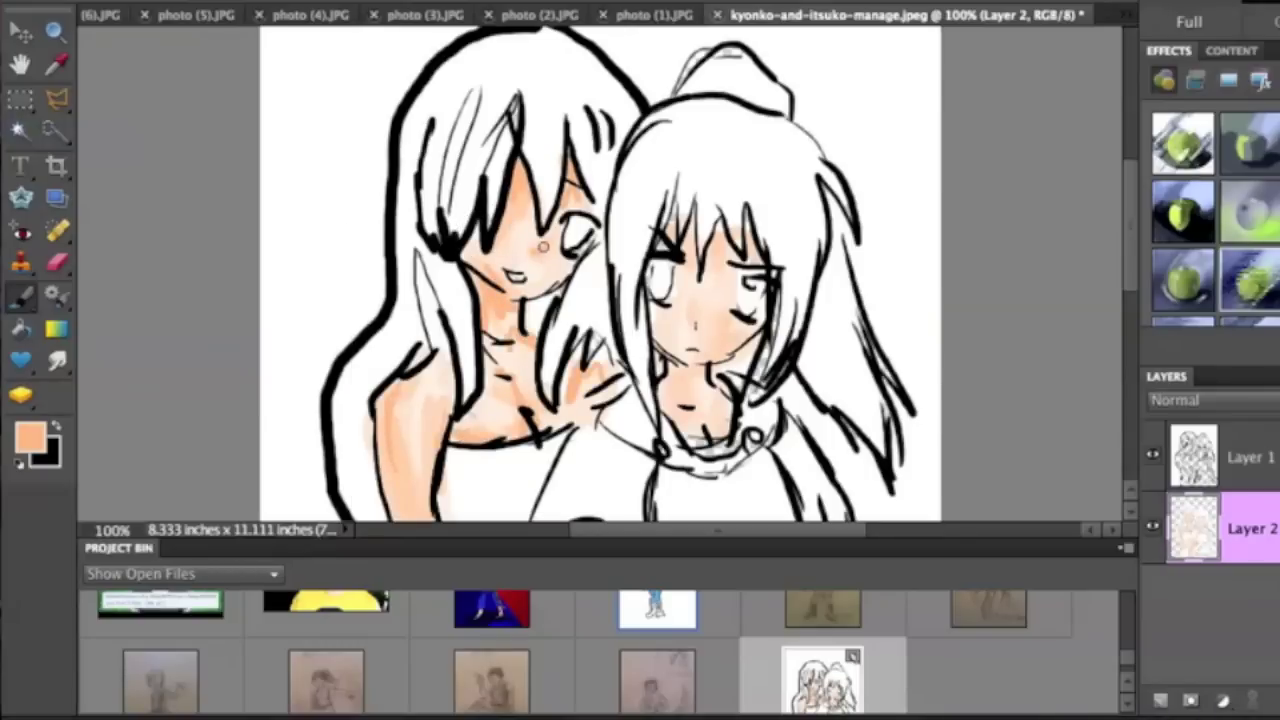
Step: Shade the ponytailed figure's forehead, nose and chin in orange-peach, and smudge the skin shading smooth
drag(690, 312, 705, 332)
drag(710, 228, 718, 272)
drag(700, 338, 706, 348)
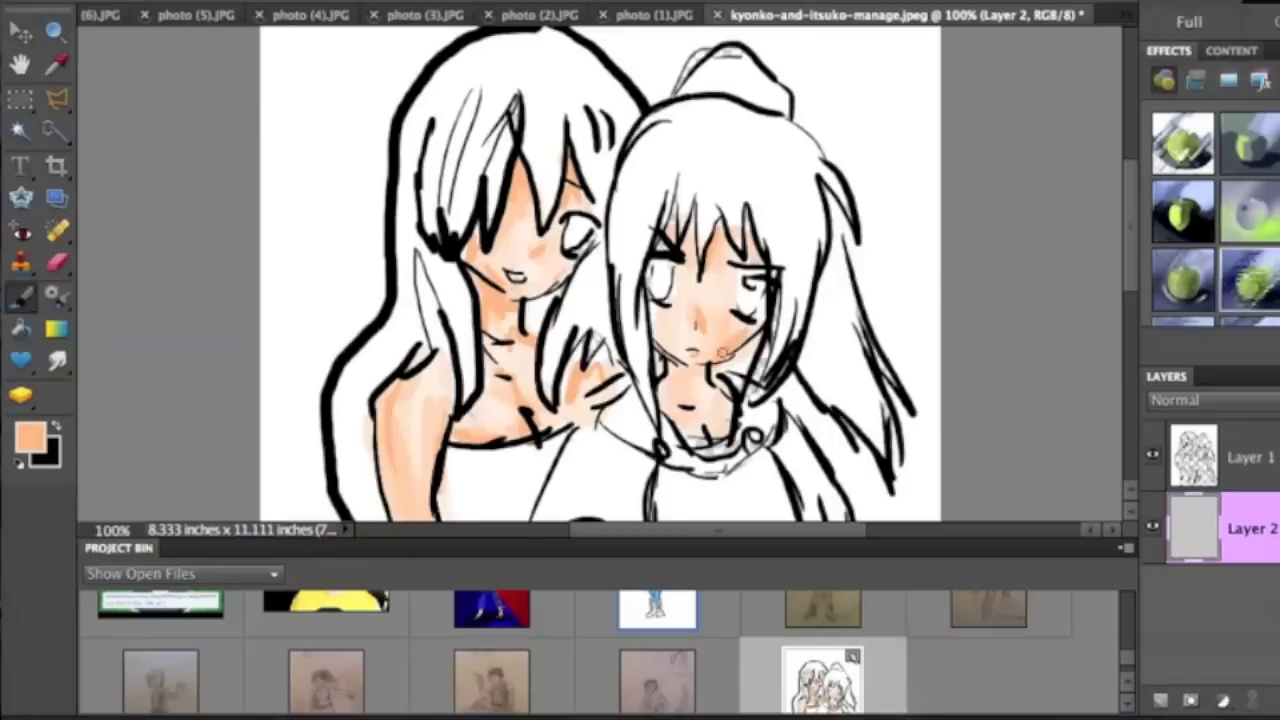
key(r)
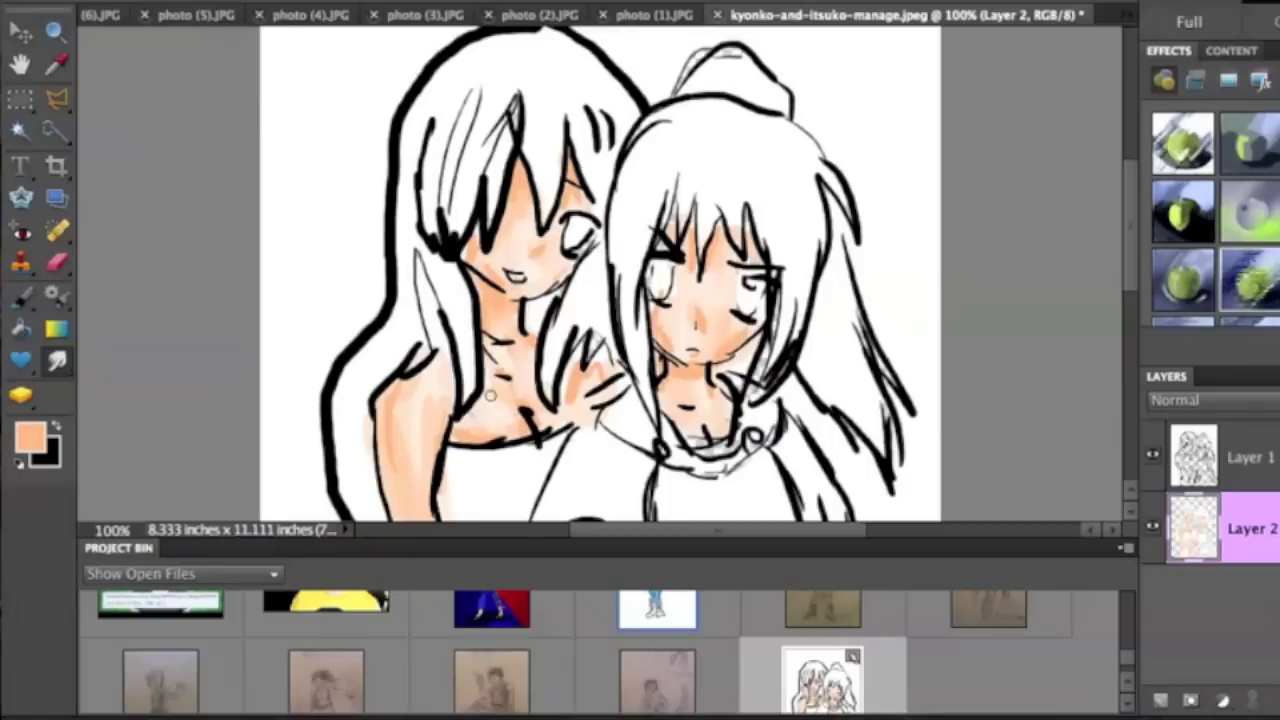
mouse_move(590, 376)
mouse_down()
mouse_move(612, 352)
mouse_move(578, 365)
mouse_up()
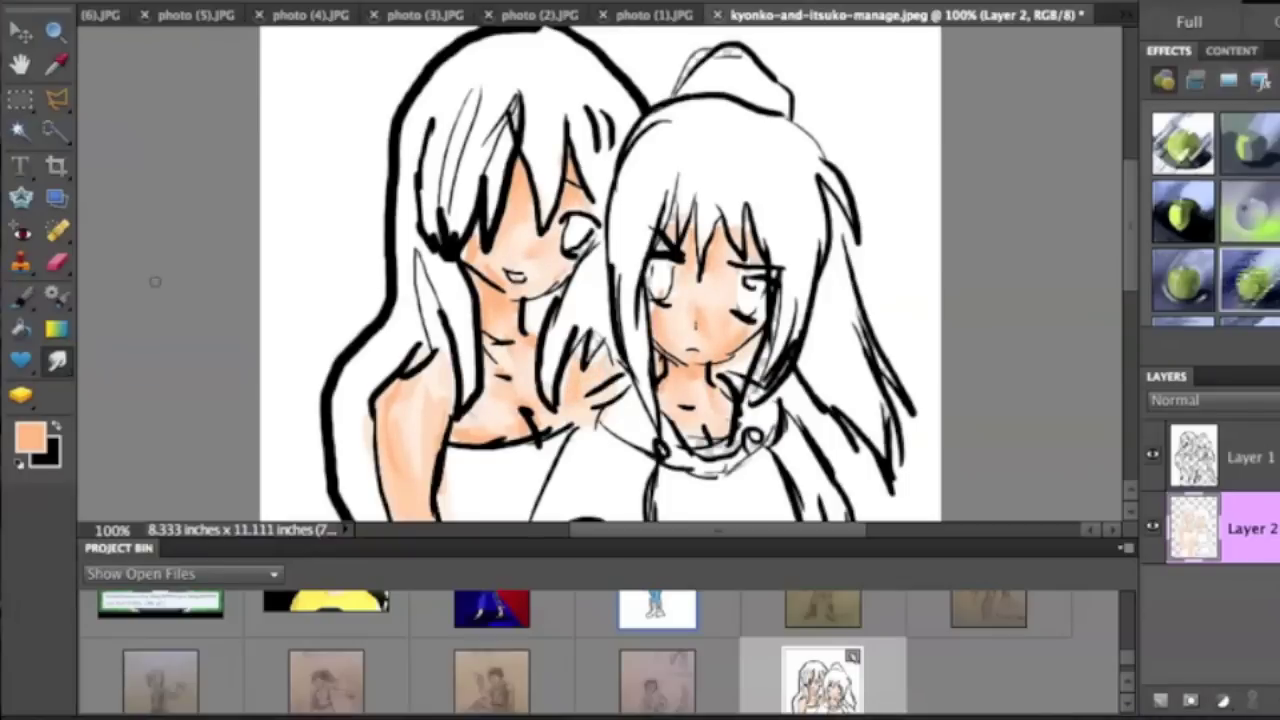
Step: Fill the long-haired figure's visible eye with bright blue (0066ff)
click(30, 436)
click(737, 163)
click(879, 166)
click(956, 103)
key(alt+])
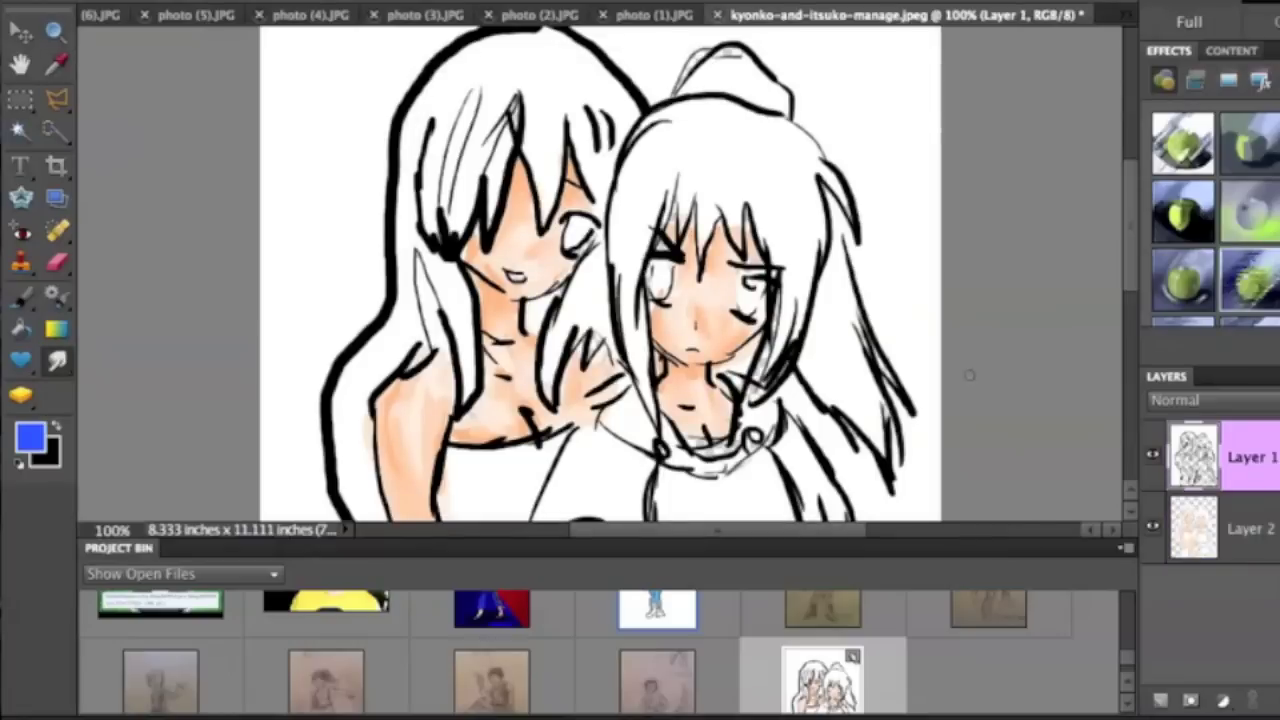
key(a)
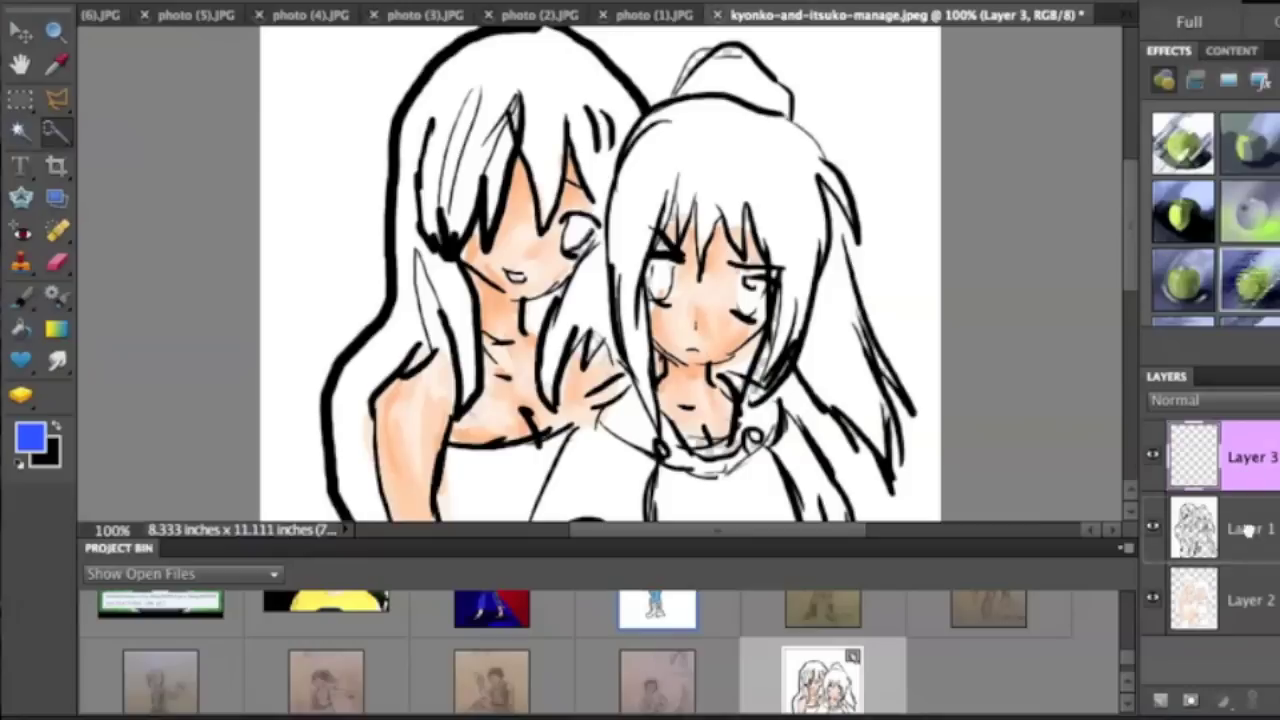
right_click(1220, 528)
click(1250, 528)
key(b)
drag(572, 226, 580, 244)
Step: Select Layer 2 and shade the long-haired figure's blue eye with a darker blue
key(alt+bracketright)
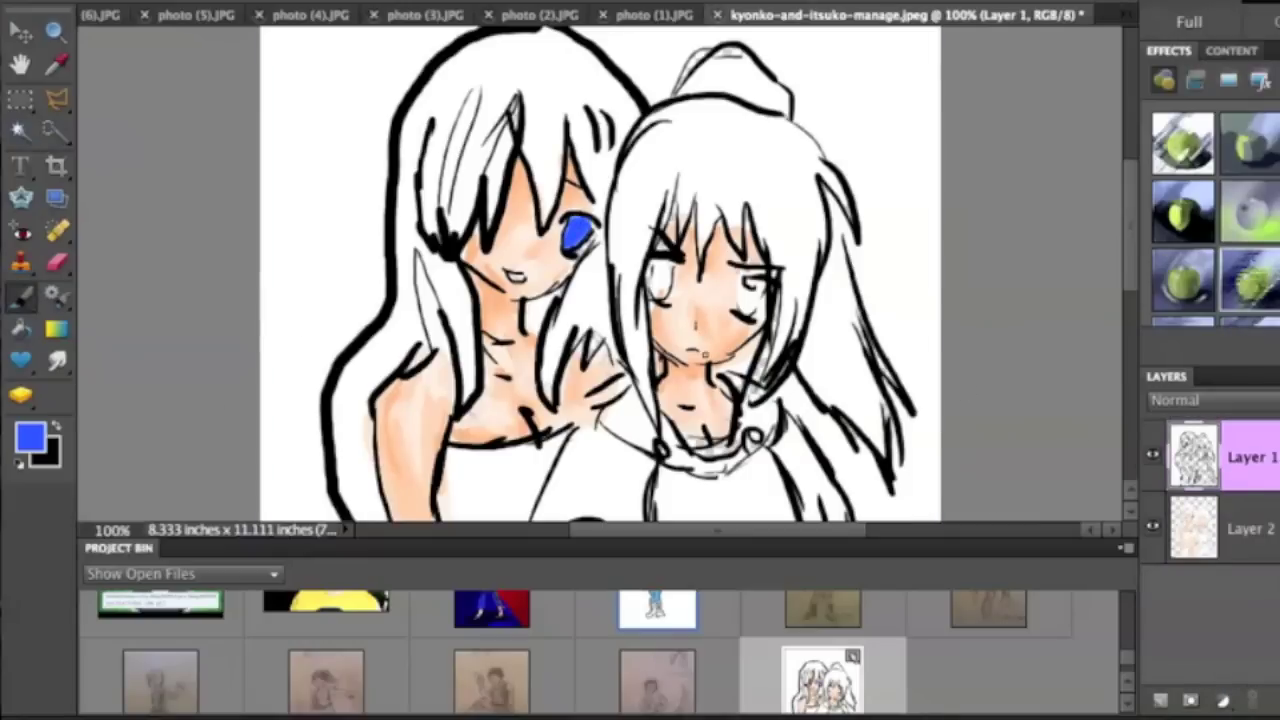
key(alt+bracketleft)
key(alt+bracketright)
key(alt+bracketleft)
key(alt+bracketright)
click(1262, 524)
click(44, 451)
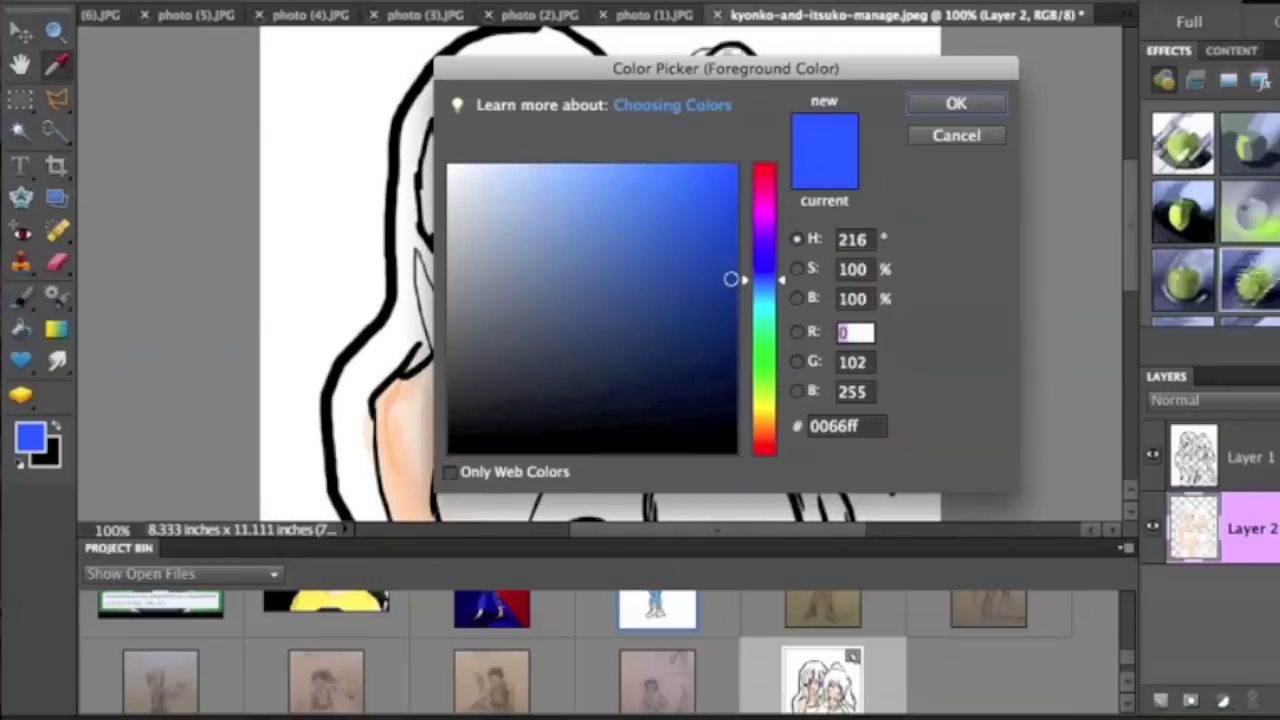
click(737, 332)
click(957, 105)
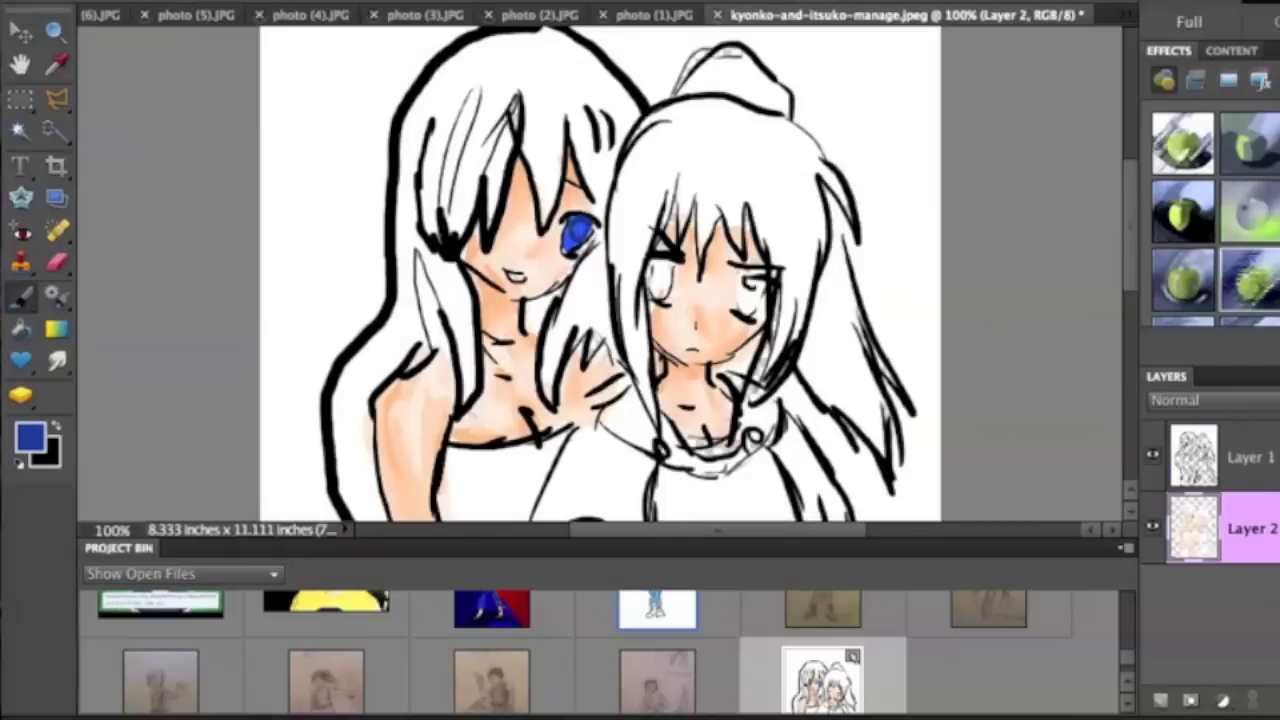
Step: Detail the long-haired figure's eye with light blue, dark navy (09316d) and pale blue touches
click(30, 437)
click(711, 252)
click(957, 105)
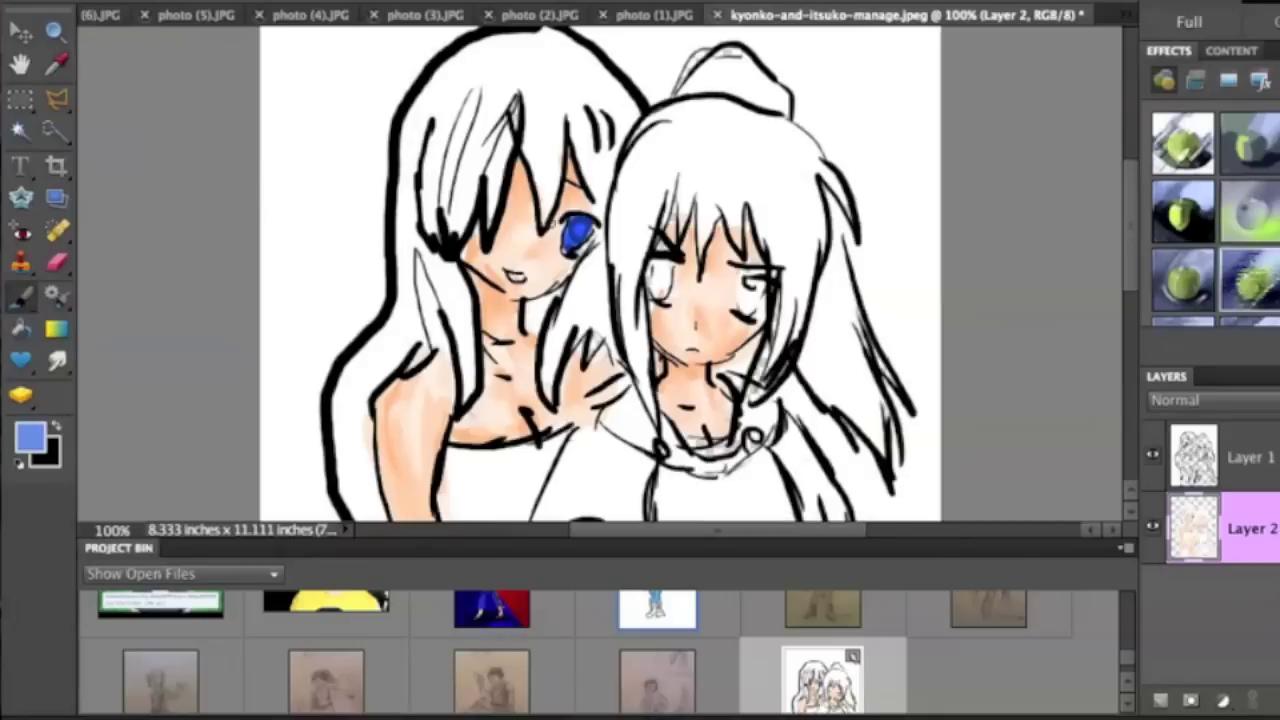
click(44, 442)
click(711, 291)
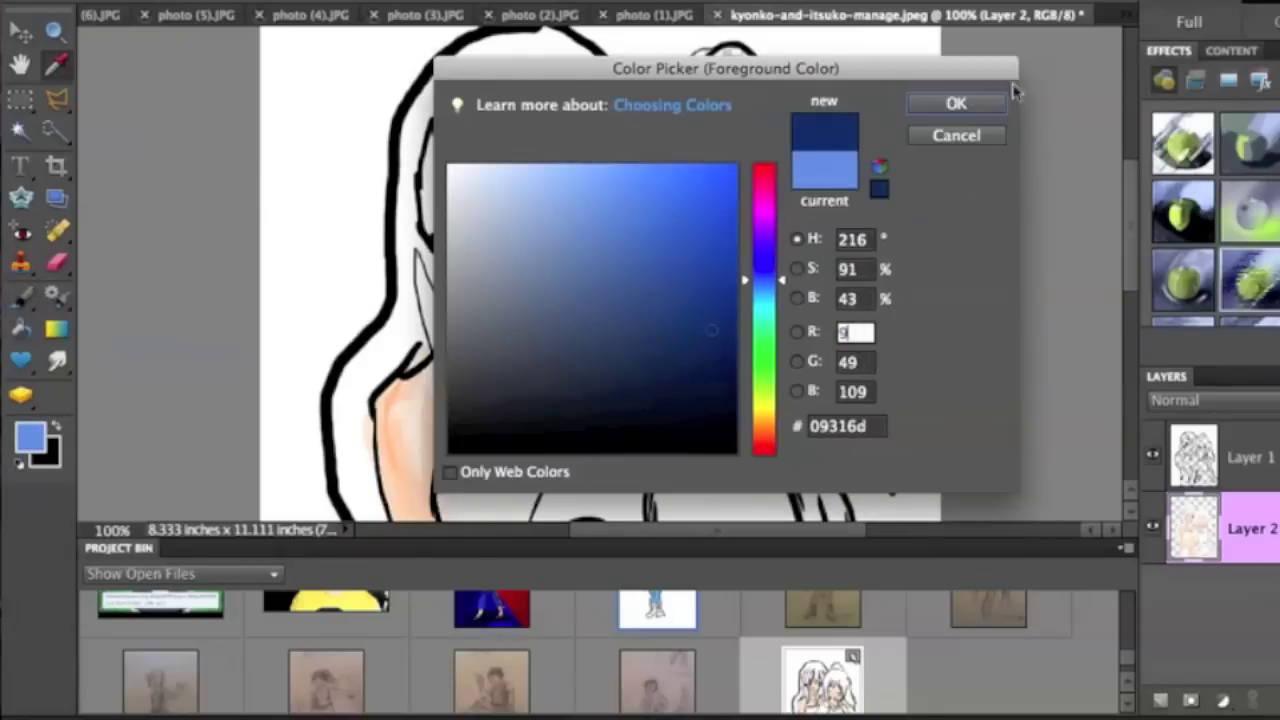
click(955, 104)
click(28, 437)
click(514, 174)
click(952, 105)
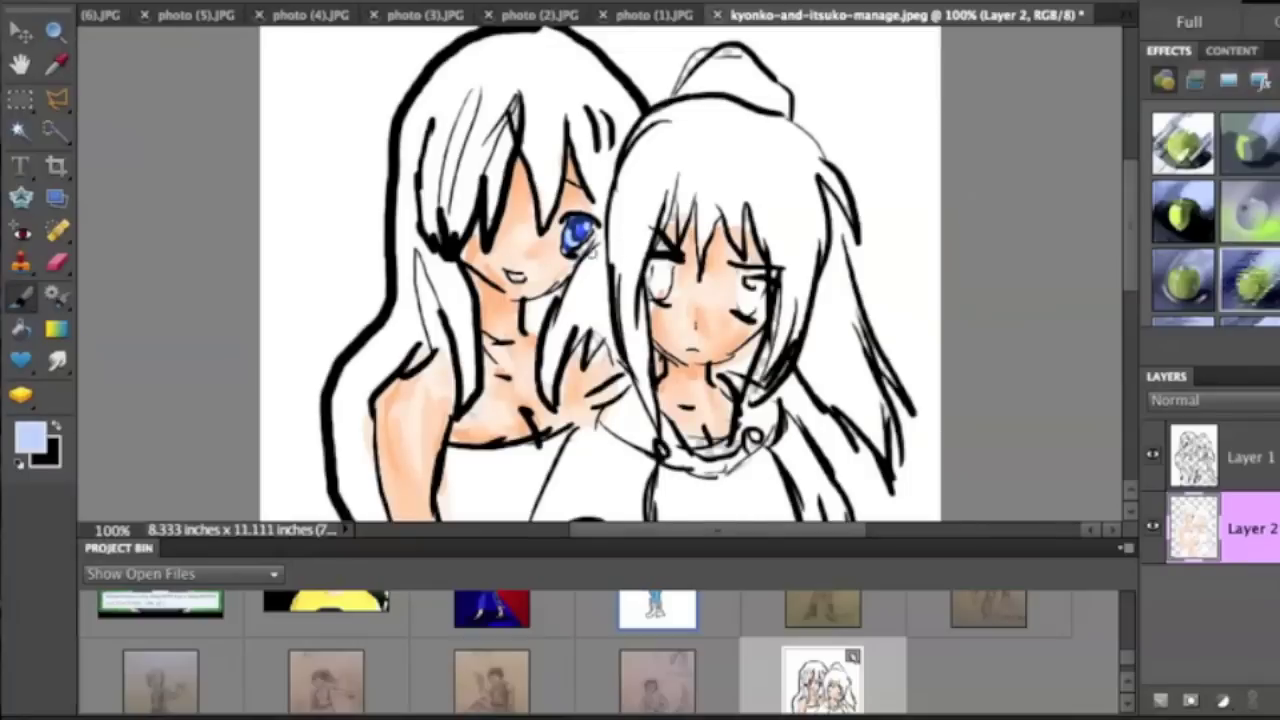
Step: Shade around the long-haired figure's nose with a darker tan-orange
click(30, 437)
click(603, 191)
click(957, 103)
drag(530, 248, 545, 277)
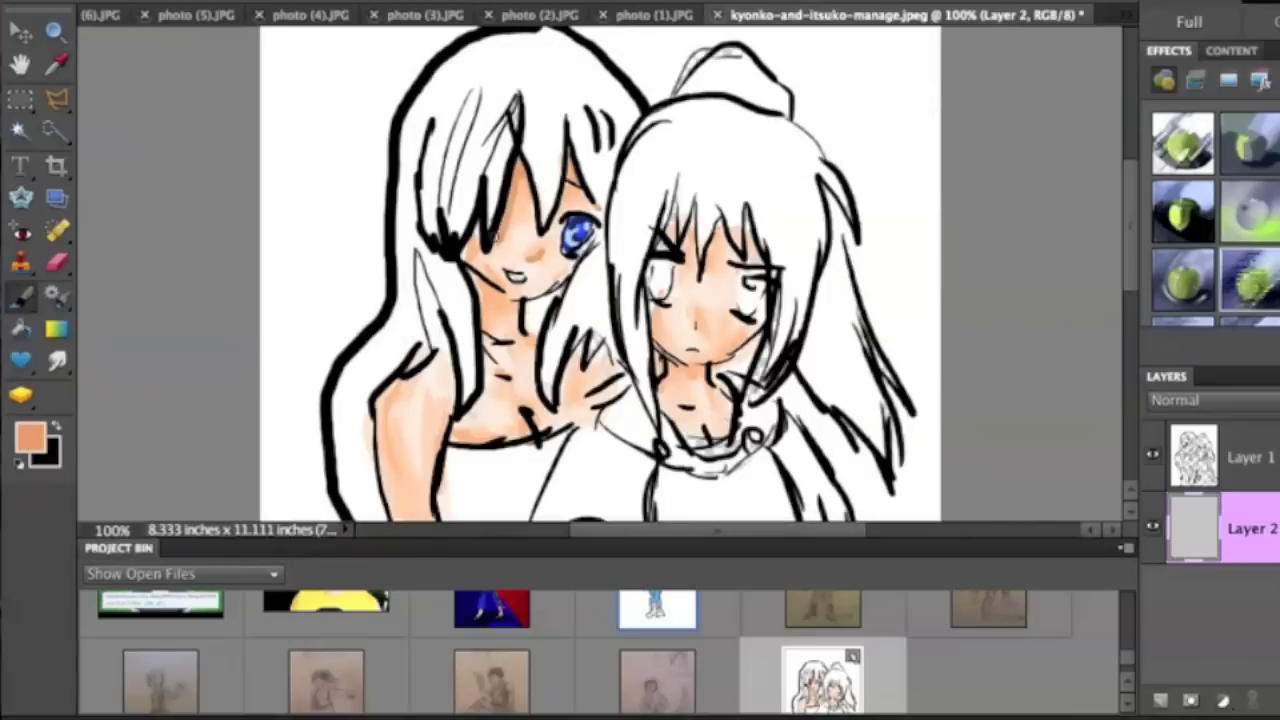
Step: Paint a pink blush across the long-haired figure's cheeks and nose
click(30, 437)
click(764, 455)
click(557, 186)
click(954, 100)
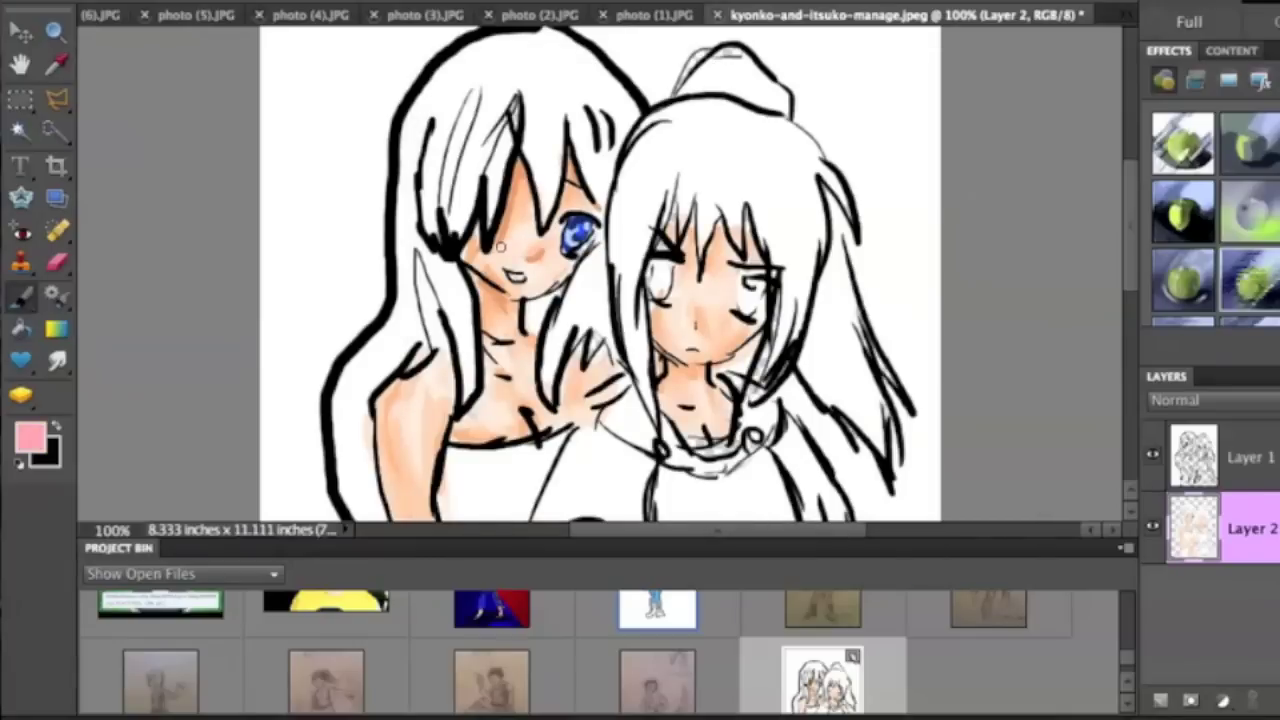
right_click(349, 269)
key(Escape)
right_click(330, 208)
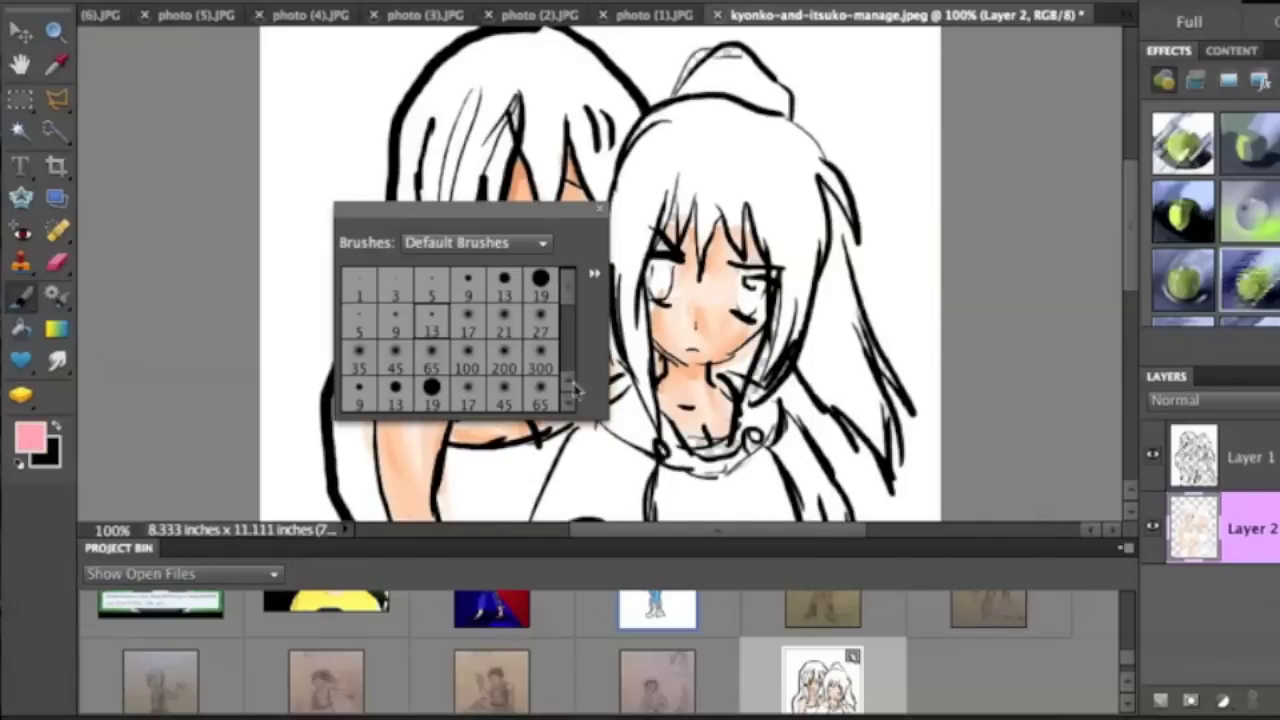
key(Escape)
drag(507, 242, 507, 238)
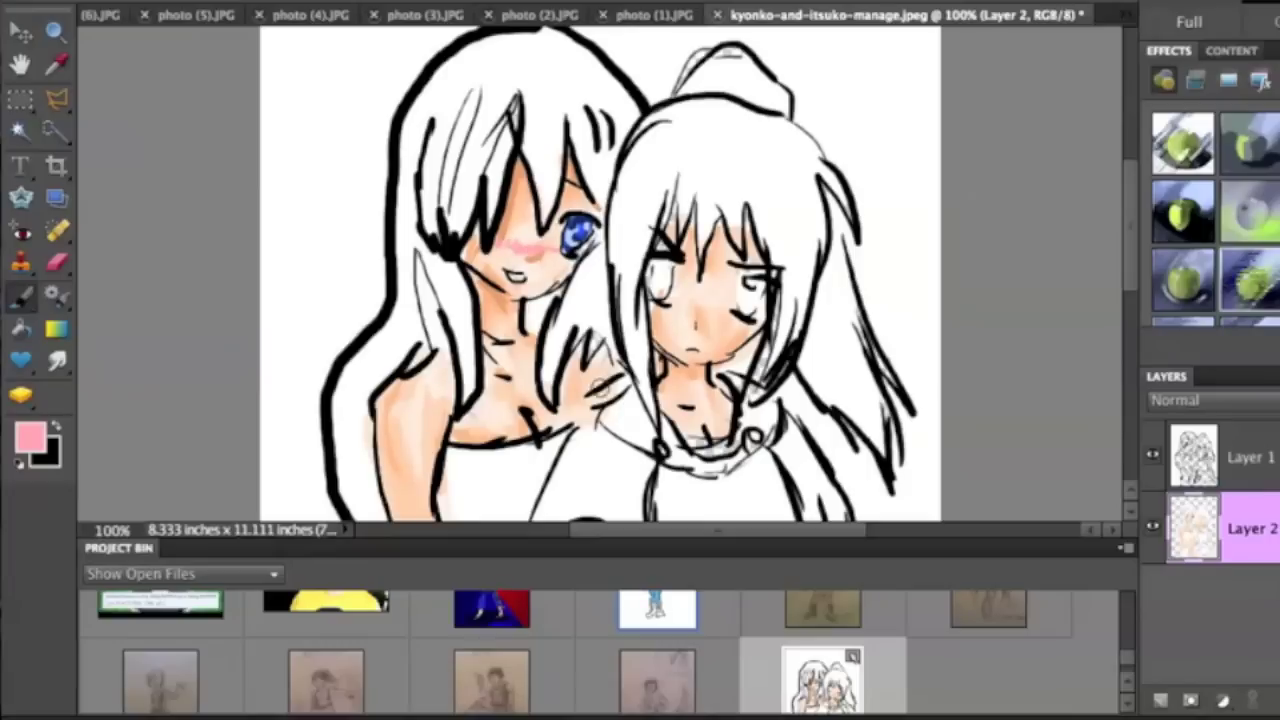
Step: Rework the long-haired figure's pink blush with a larger soft brush
right_click(350, 268)
click(447, 421)
key(Escape)
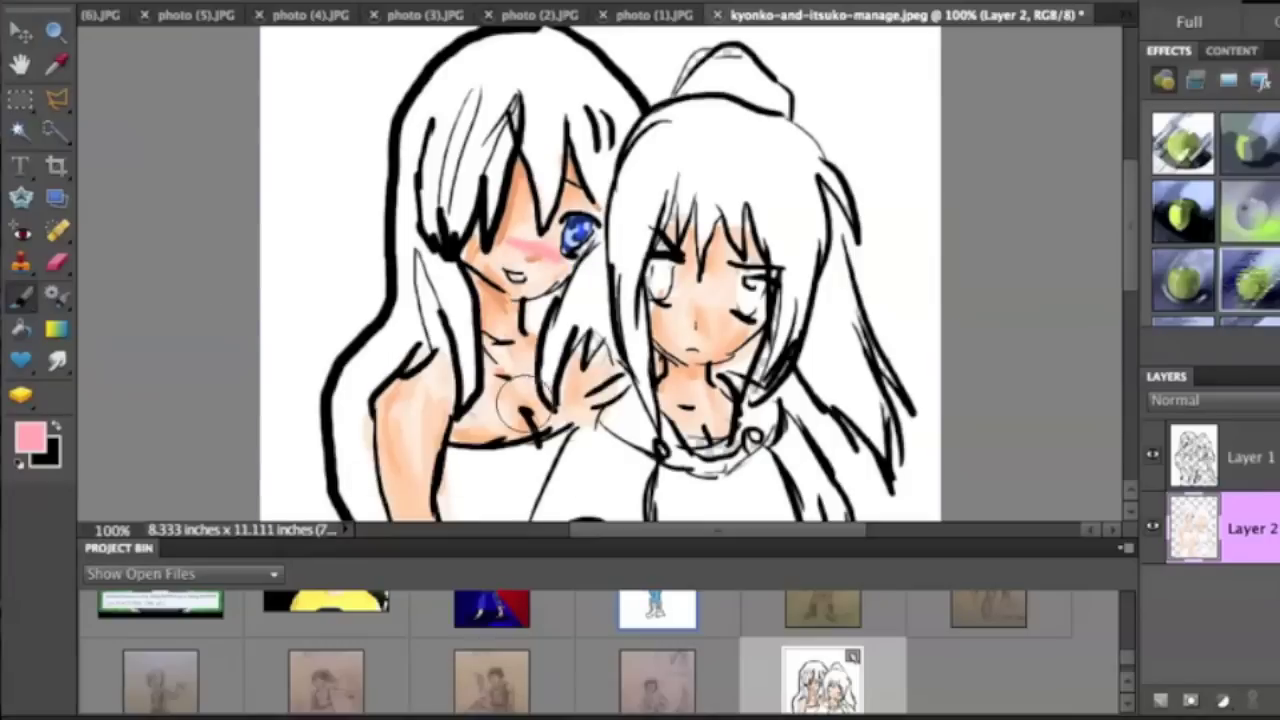
drag(532, 245, 534, 250)
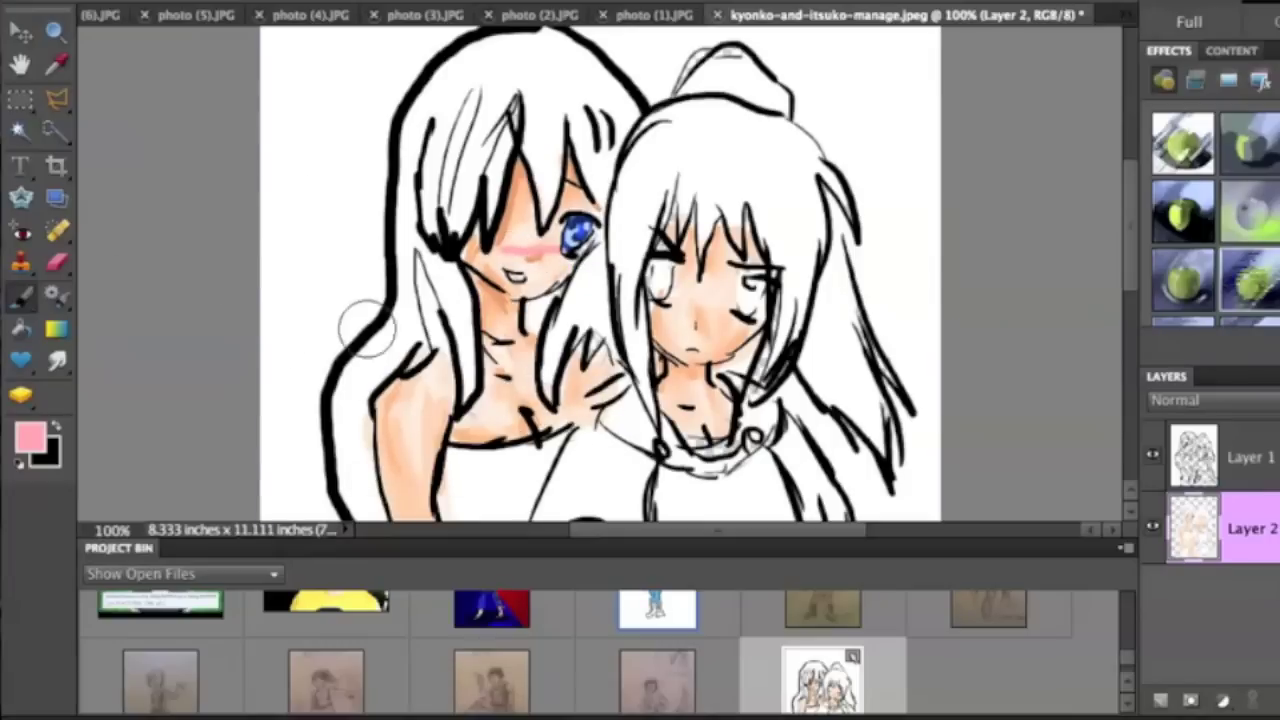
Step: Paint a small black detail between the long-haired figure's bangs with a small brush, and add white highlights to her eye
key(x)
right_click(343, 271)
click(500, 344)
key(Escape)
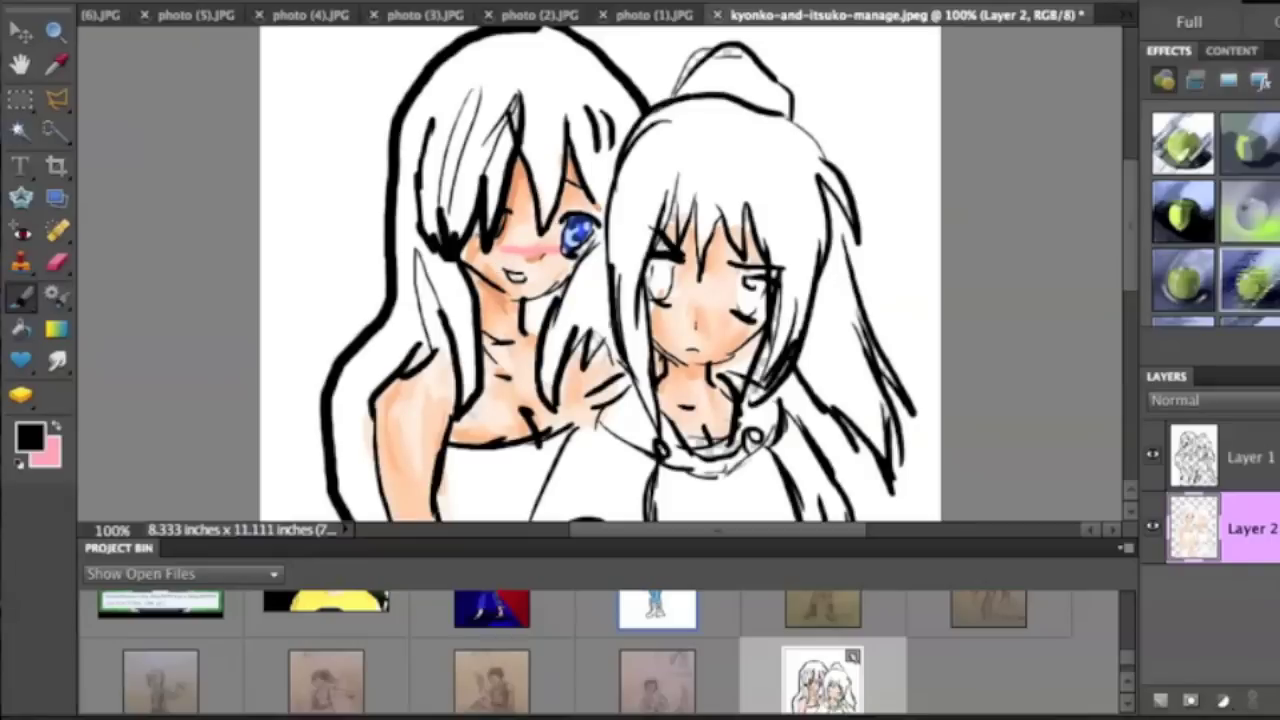
click(29, 436)
click(446, 163)
click(957, 107)
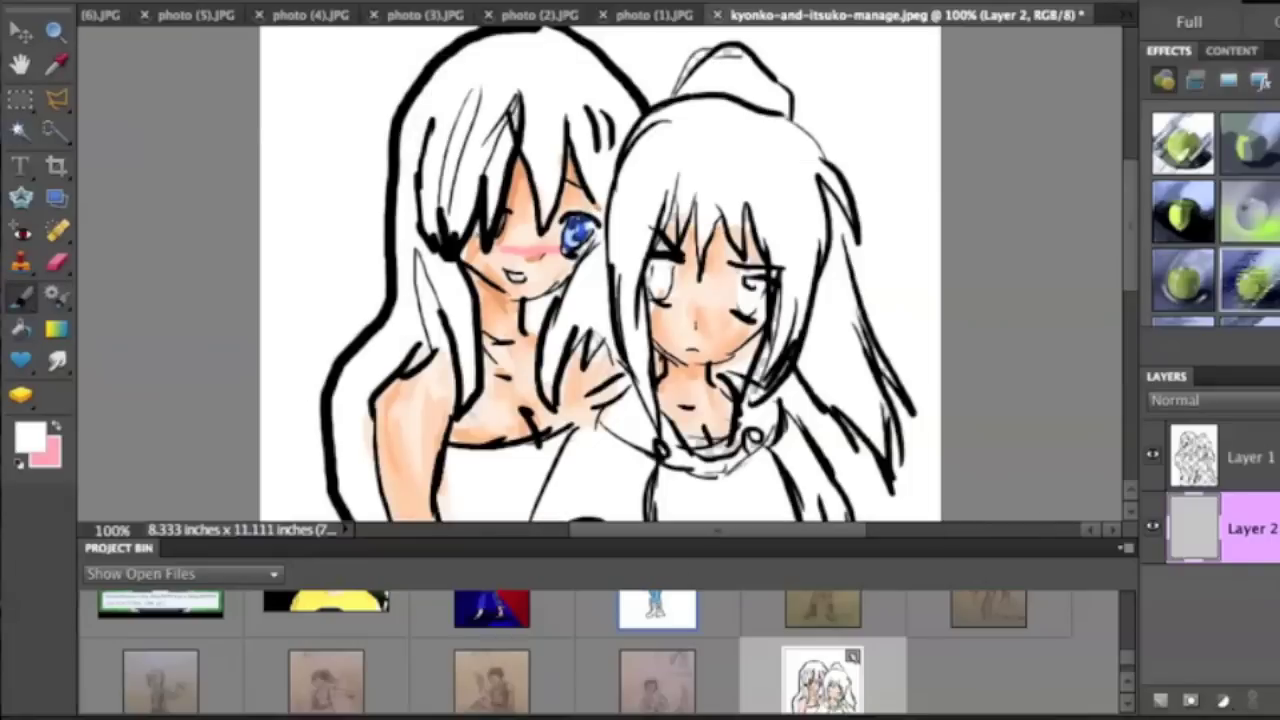
Step: Fill both eyes of the ponytailed figure with bright cyan
click(29, 436)
click(764, 312)
click(714, 229)
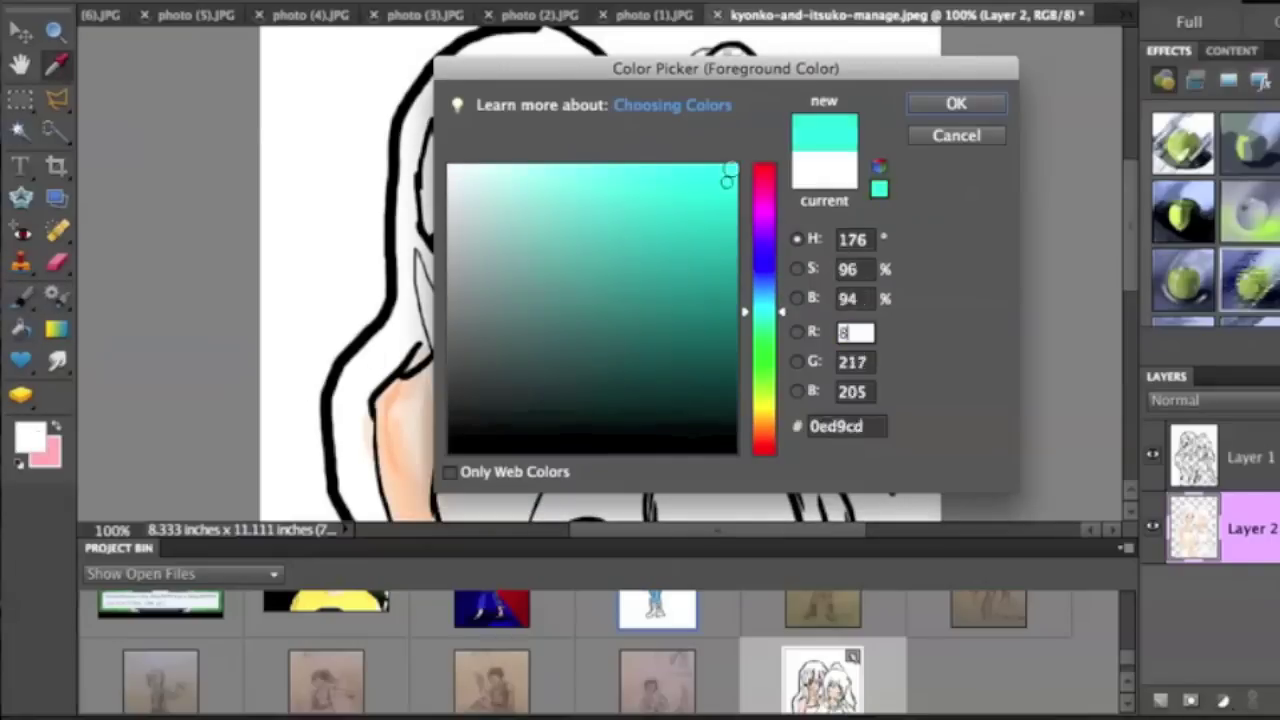
drag(714, 229, 735, 165)
click(764, 304)
click(958, 106)
click(660, 285)
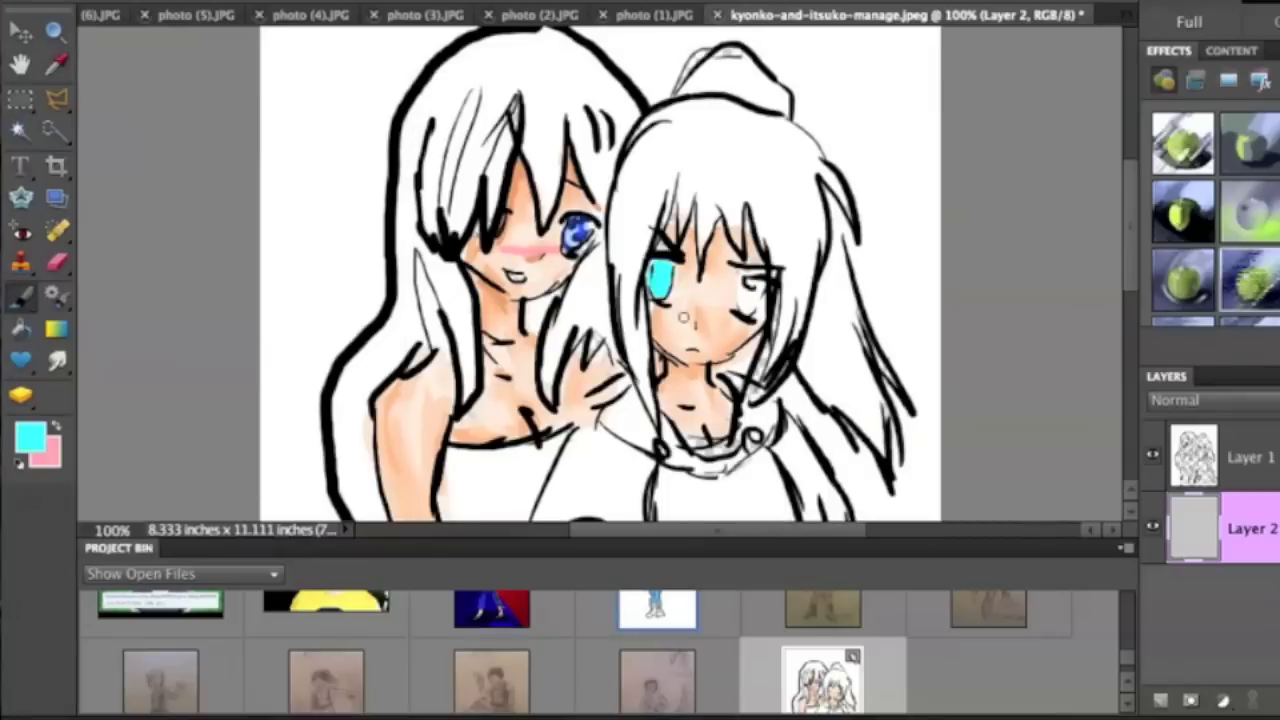
click(1200, 458)
click(1213, 540)
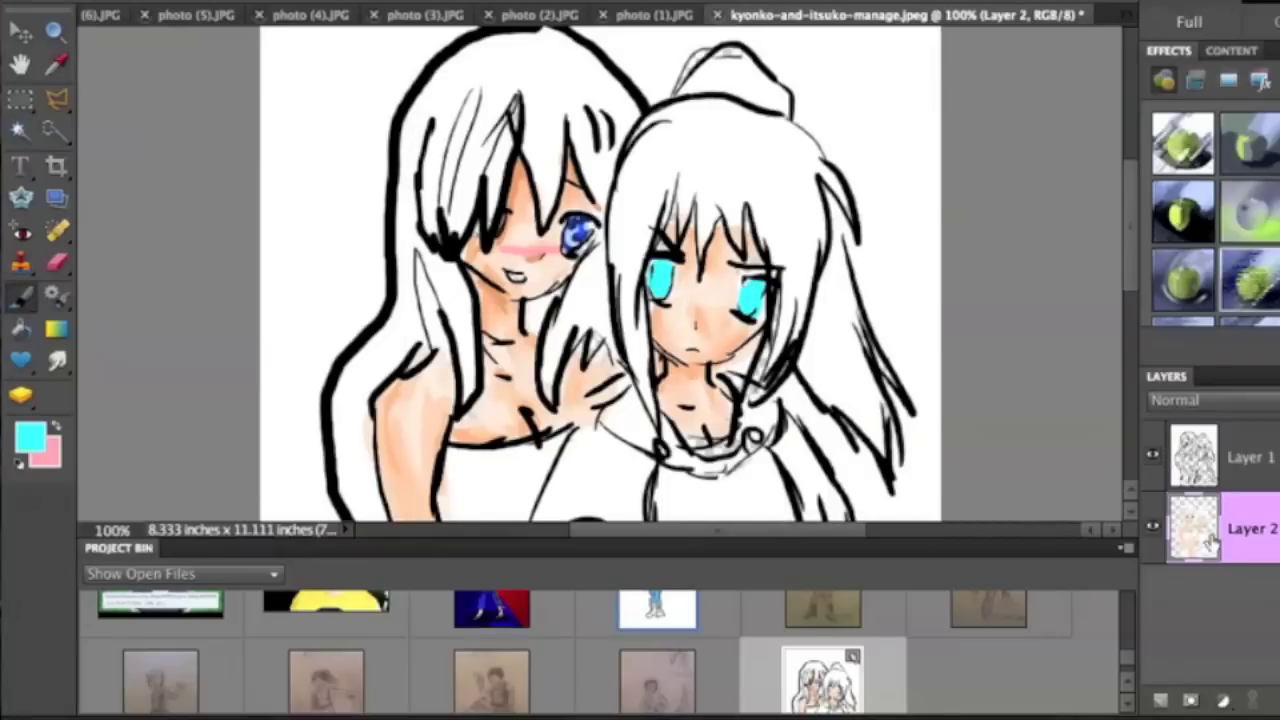
Step: Shade both cyan eyes of the ponytailed figure with dark teal
click(29, 436)
click(733, 335)
click(958, 106)
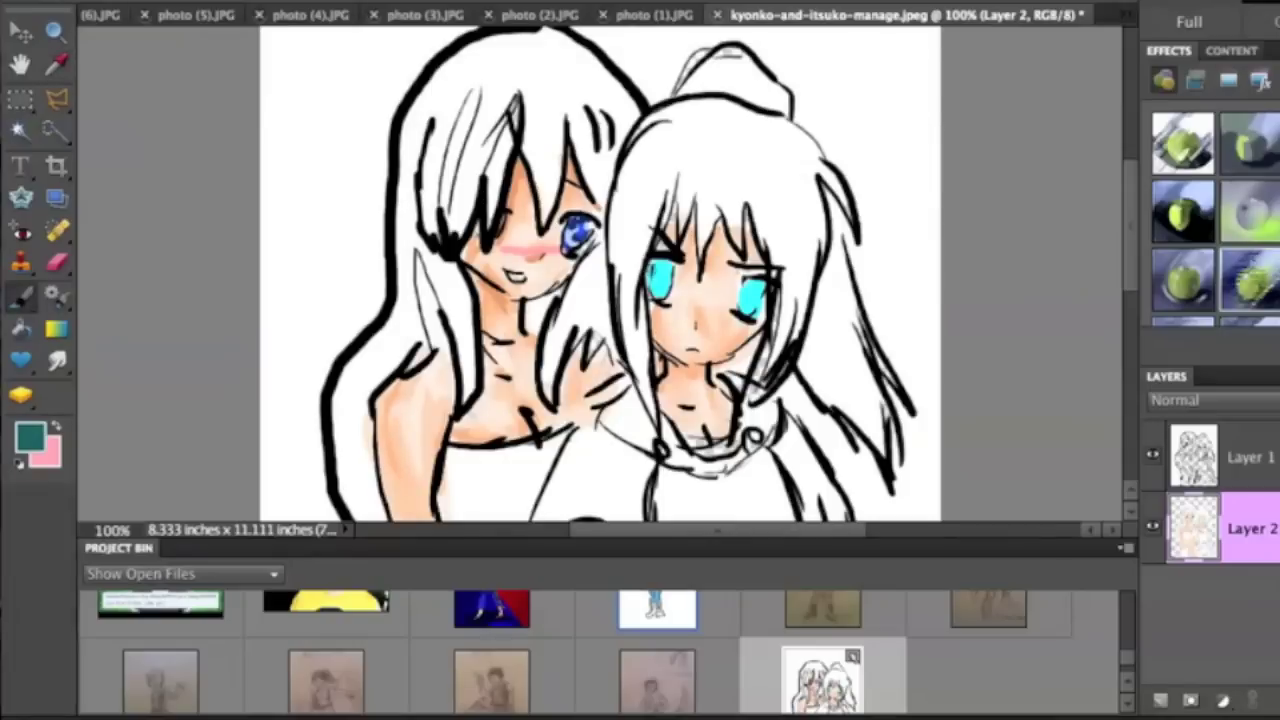
click(660, 278)
click(755, 289)
Step: Deepen the ponytailed figure's irises by layering darker and medium teal tones over both eyes
click(29, 436)
click(958, 100)
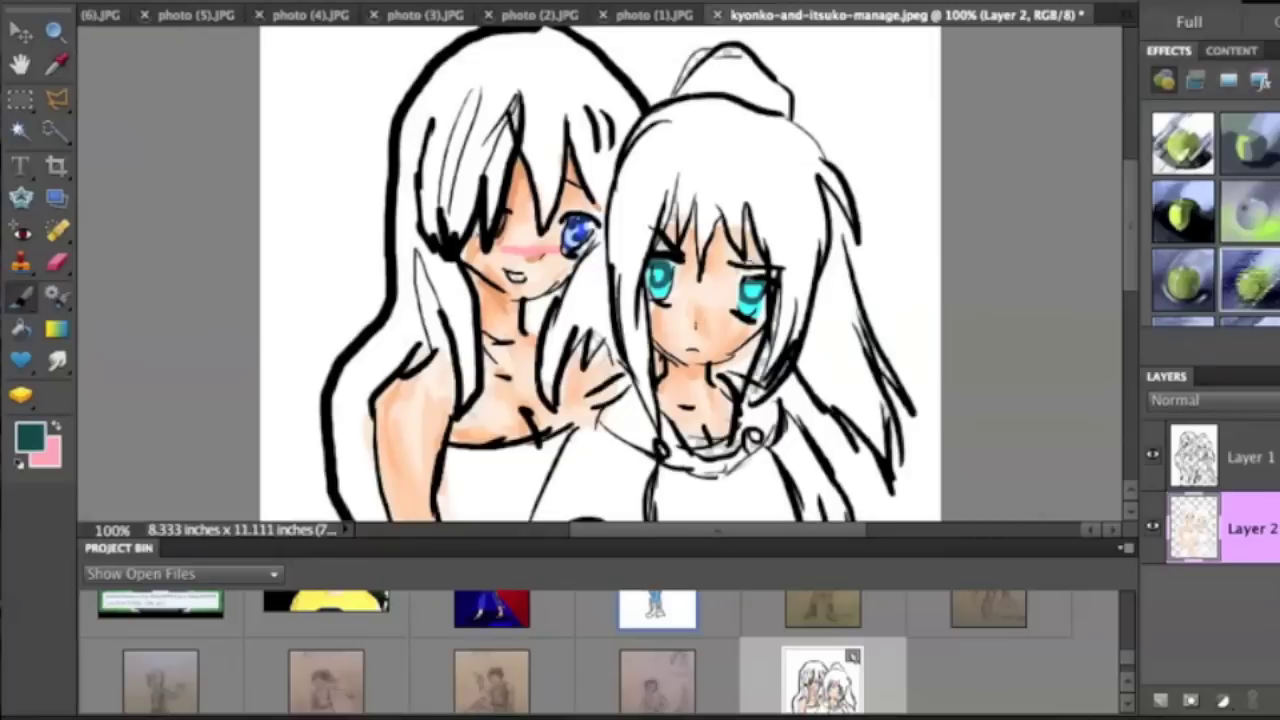
click(29, 436)
click(737, 306)
click(957, 100)
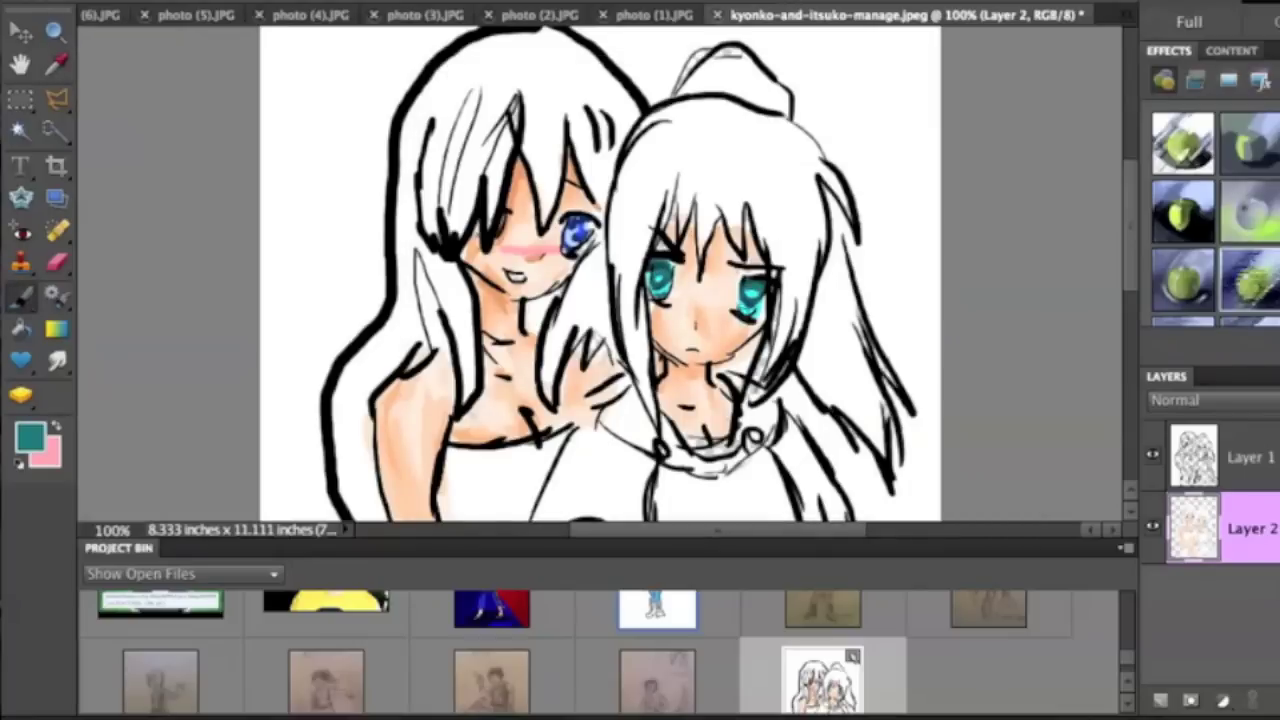
click(15, 448)
click(737, 240)
click(957, 100)
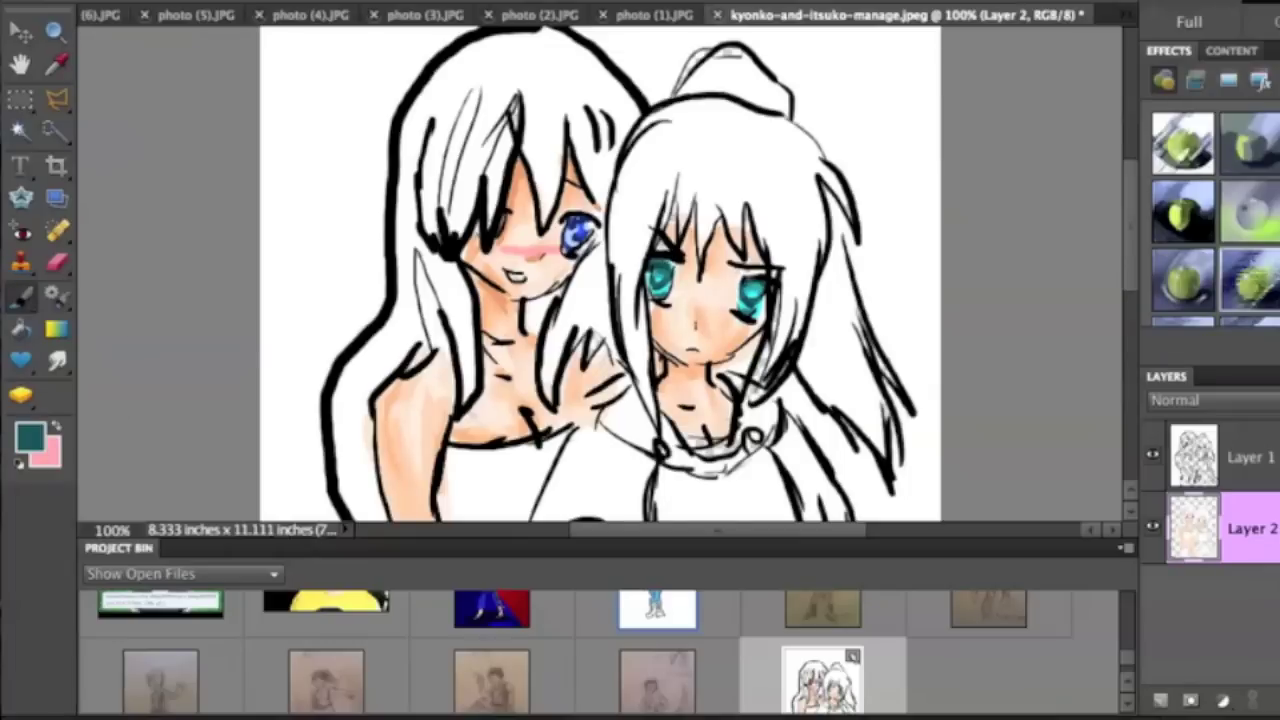
Step: Brighten the ponytailed figure's eyes with medium teal touches and pale cyan c0faff highlights
click(29, 436)
click(623, 163)
click(957, 100)
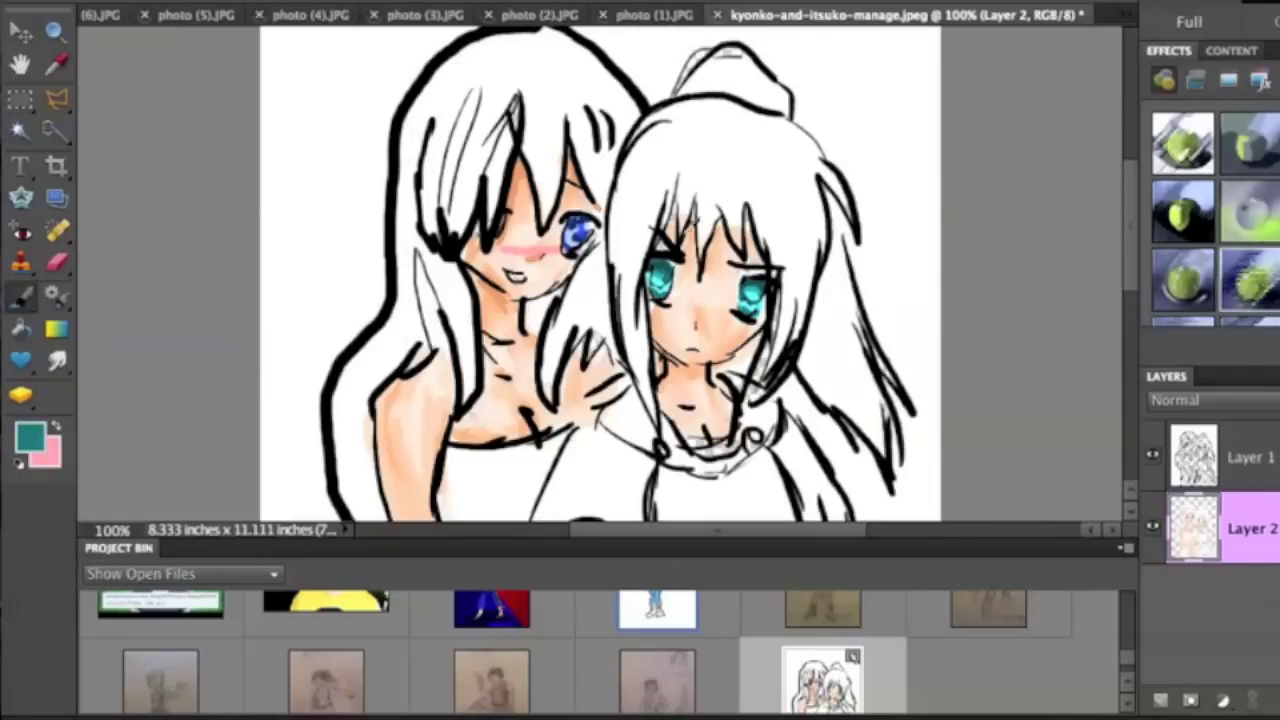
click(29, 436)
click(517, 165)
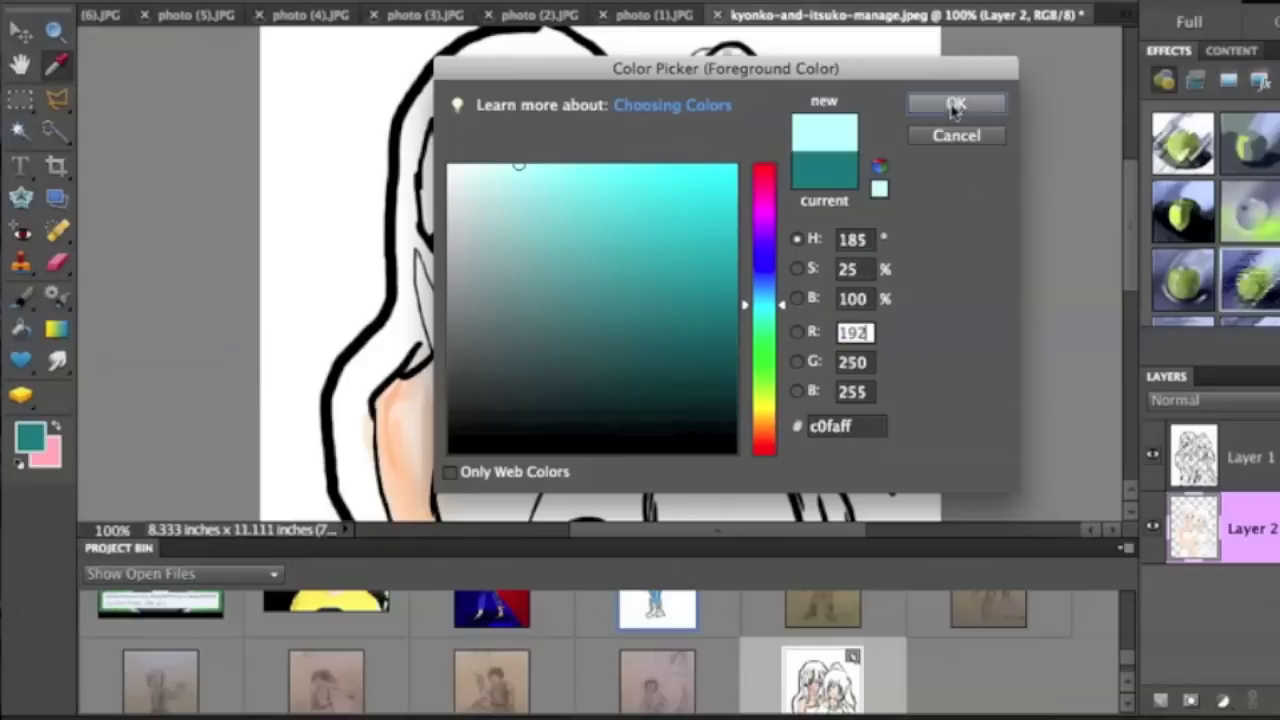
click(955, 105)
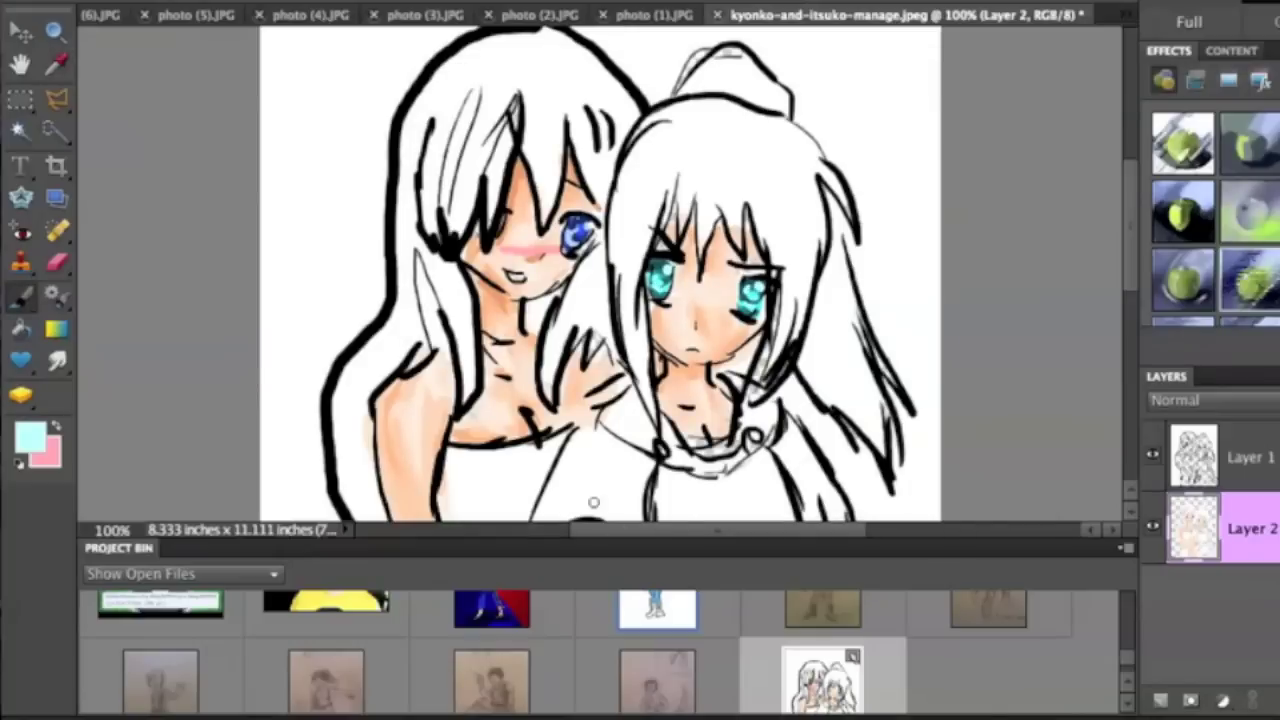
click(57, 362)
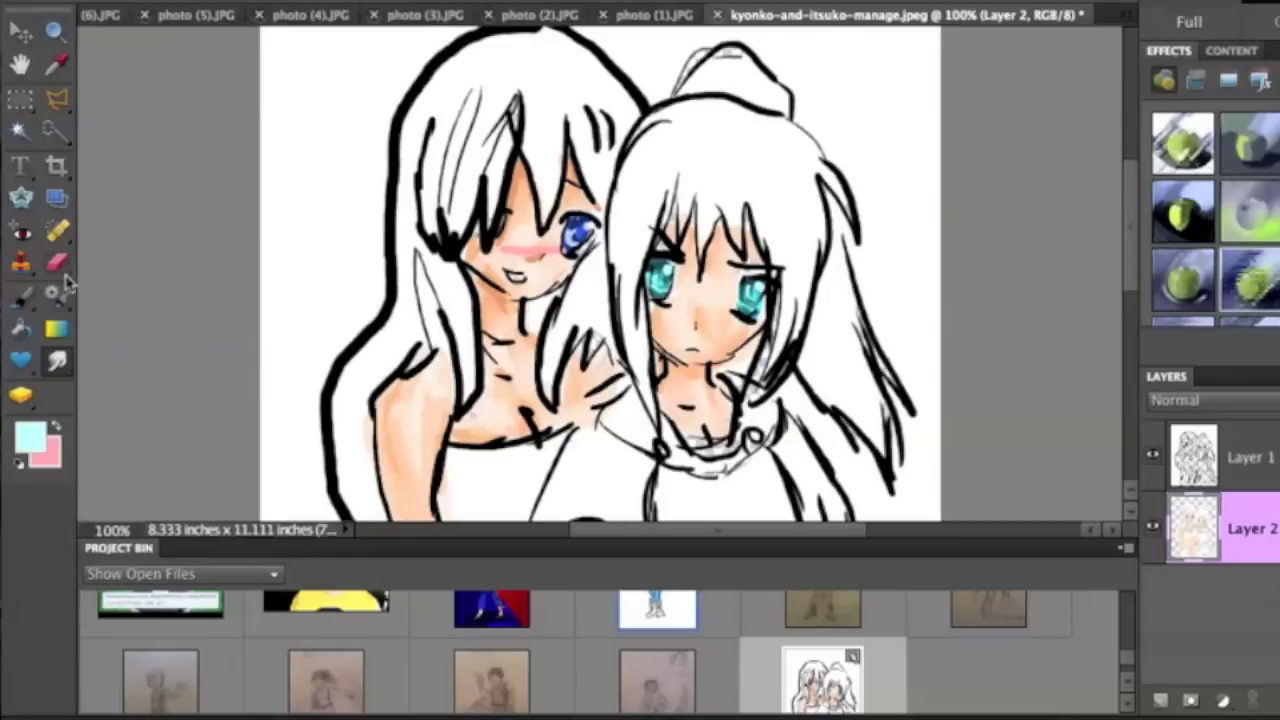
Step: Paint a soft pink blush across the ponytailed figure's cheeks and nose with a large soft brush
key(x)
click(23, 299)
right_click(331, 213)
click(510, 381)
drag(690, 316, 740, 322)
Step: Add fine blush lines to the ponytailed figure's cheeks in stronger pink f97f7f with a 5-pixel brush
click(29, 435)
click(586, 171)
click(957, 100)
right_click(897, 152)
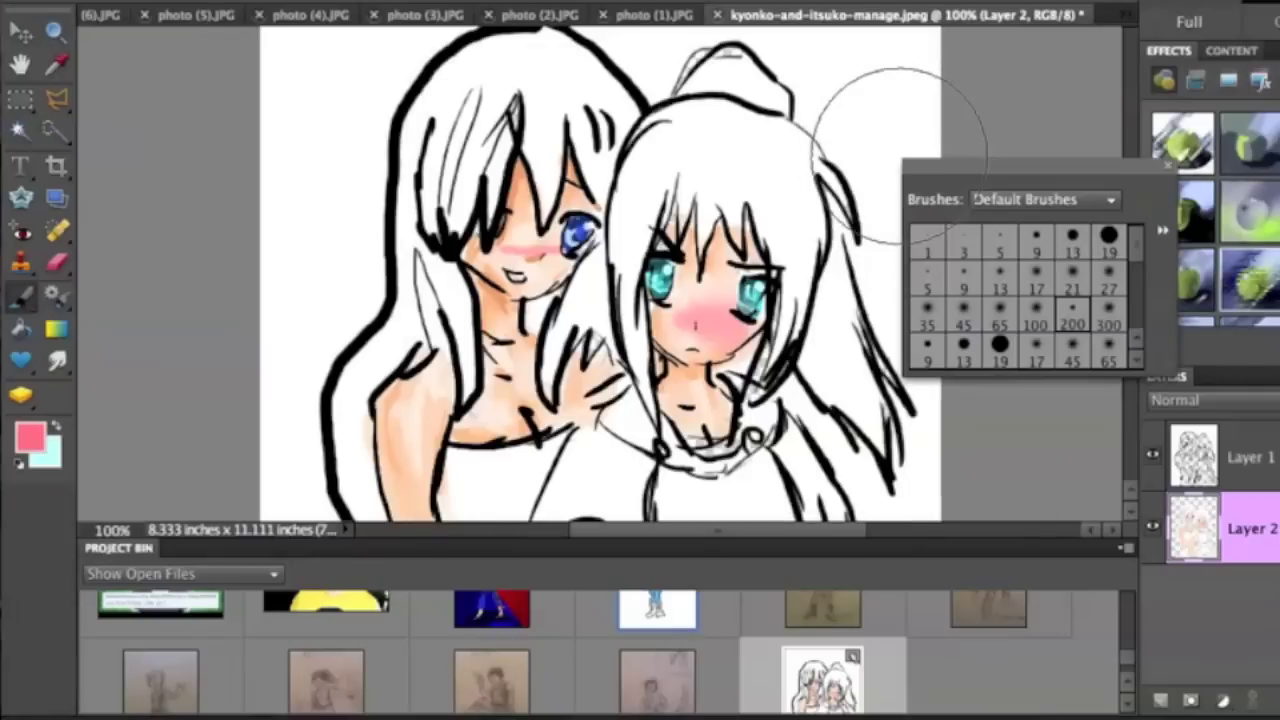
click(999, 240)
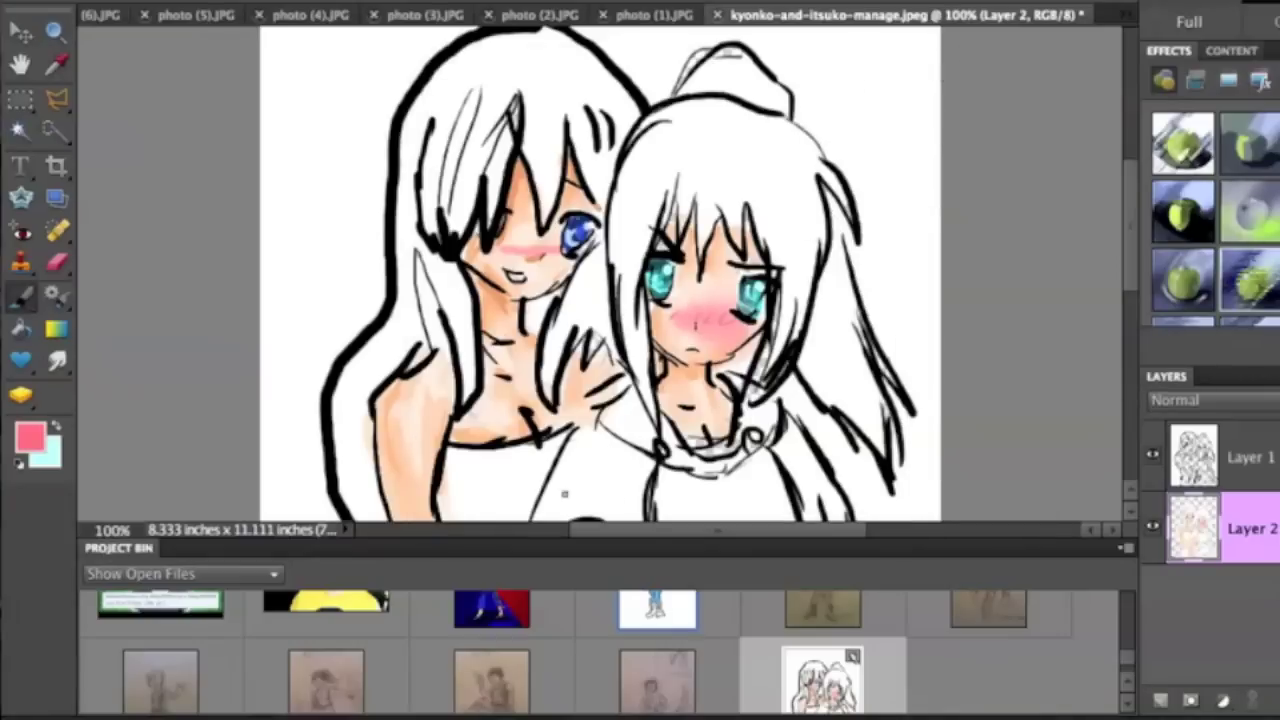
Step: Paint the long-haired figure's side hair and outer bangs dark navy, from the crown down to the shoulder
click(44, 444)
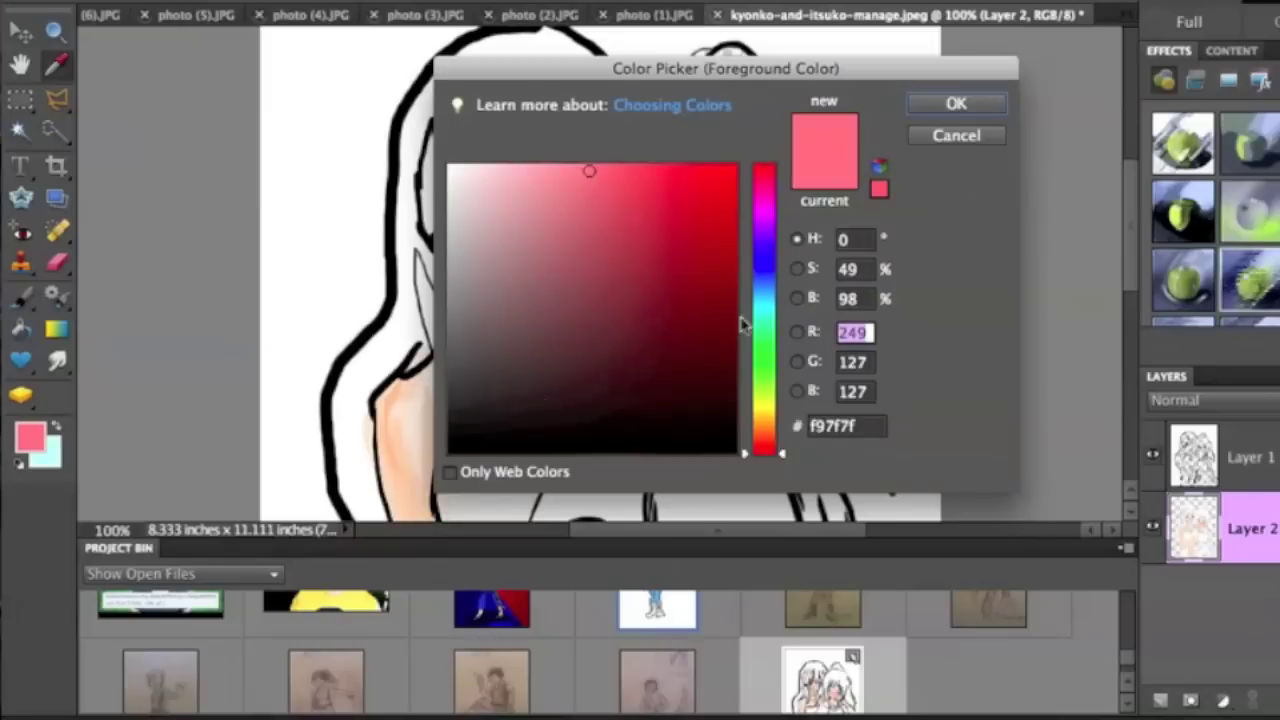
drag(763, 320, 763, 272)
click(609, 405)
click(957, 103)
right_click(300, 262)
scroll(550, 393, down, 1)
scroll(550, 393, up, 1)
double_click(518, 350)
drag(490, 85, 410, 195)
mouse_move(430, 75)
mouse_down()
mouse_move(460, 327)
mouse_move(365, 395)
mouse_up()
mouse_move(500, 90)
mouse_down()
mouse_move(460, 230)
mouse_move(512, 210)
mouse_up()
Step: Select the white gap between the long-haired figure's bangs on Layer 1
click(1250, 457)
key(a)
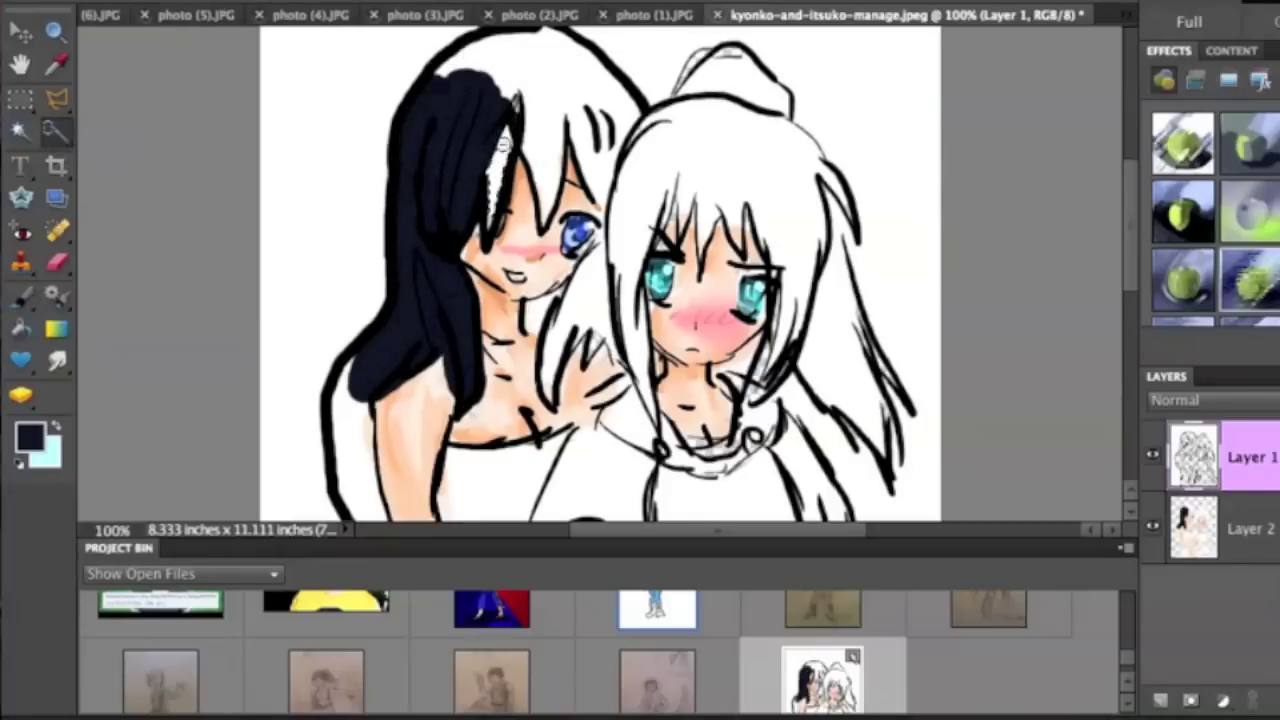
drag(498, 157, 494, 250)
drag(500, 128, 494, 250)
drag(500, 155, 486, 250)
drag(515, 130, 494, 228)
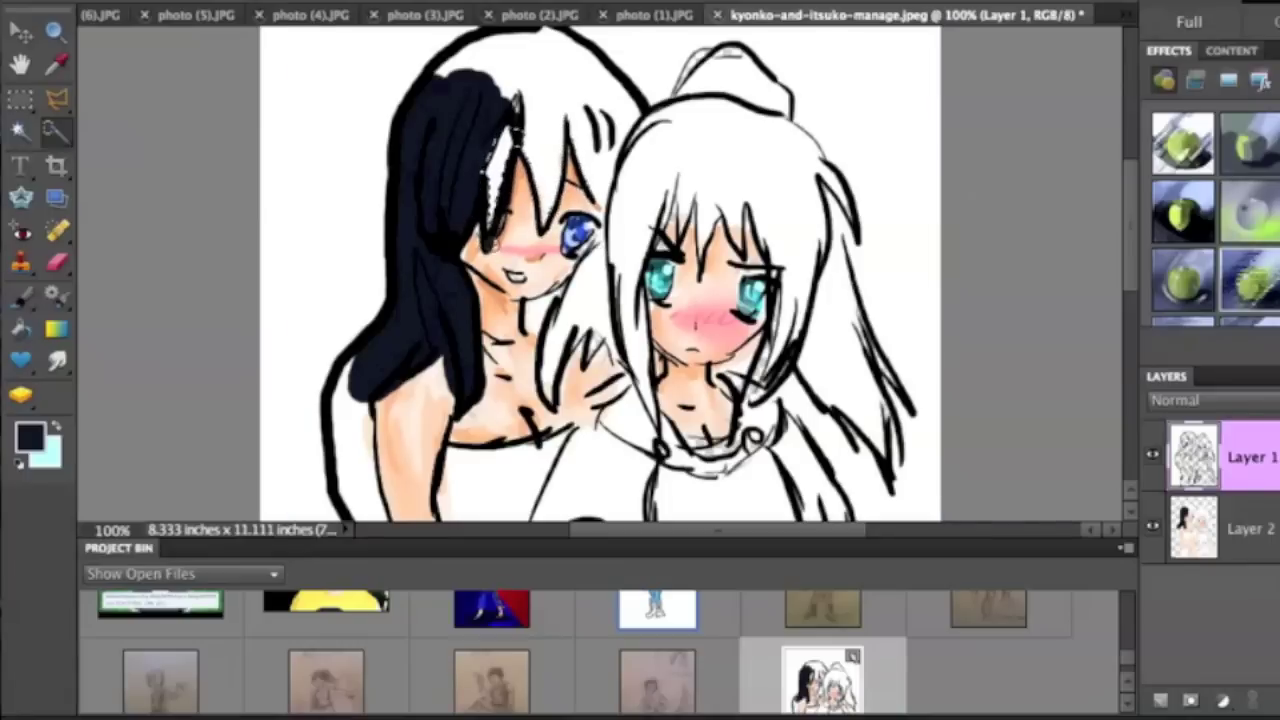
key(Delete)
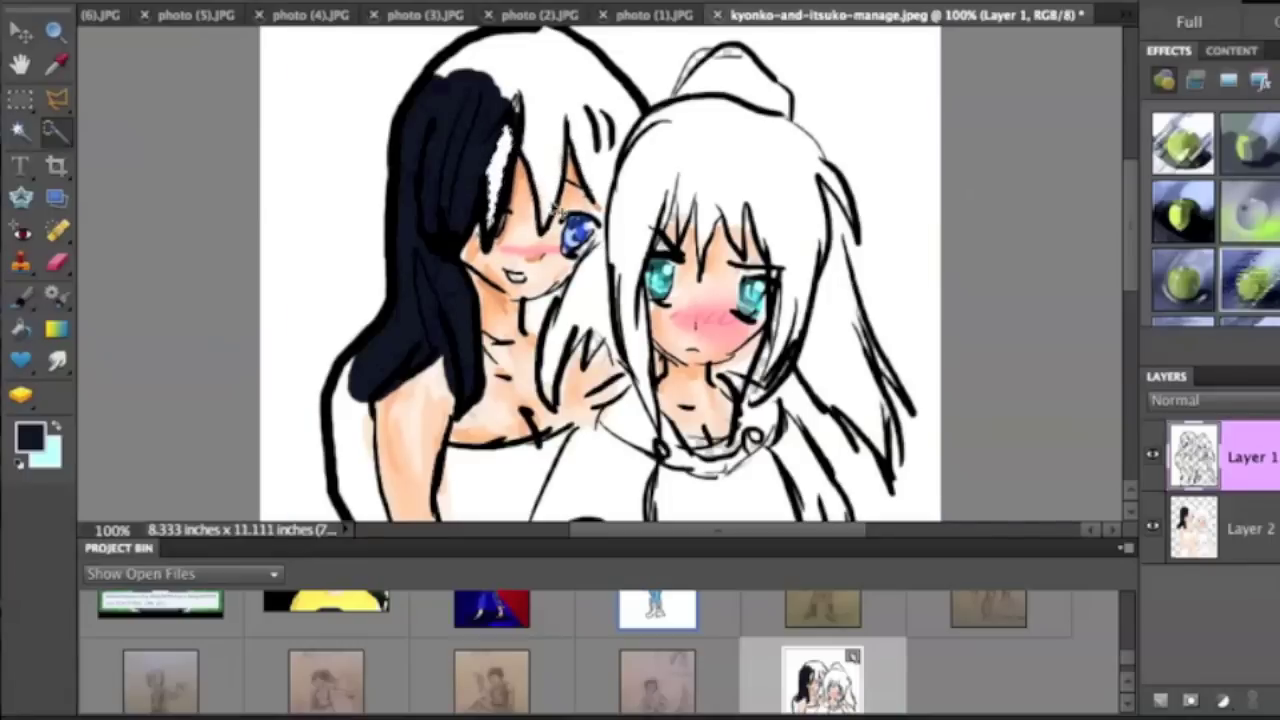
Step: Fill the selected gap in the long-haired figure's bangs with dark navy, using a temporary new layer
click(1160, 700)
right_click(1256, 530)
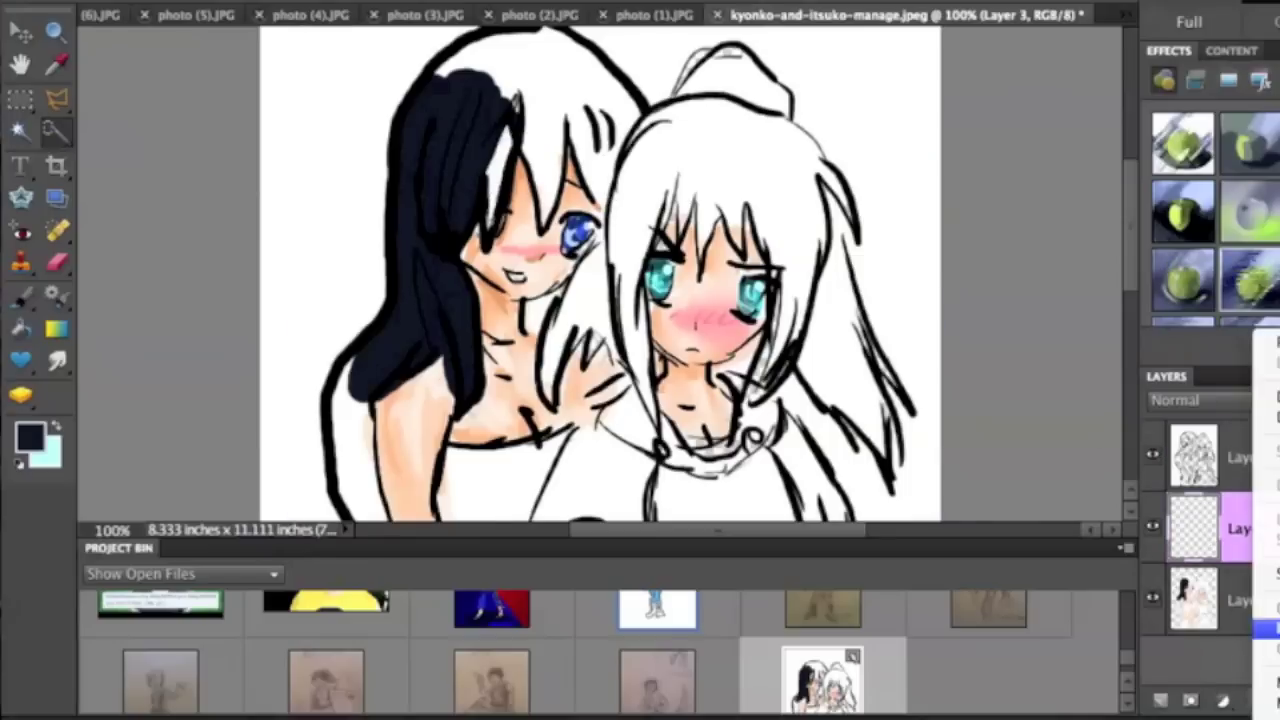
click(1266, 687)
key(b)
key(alt+bracketright)
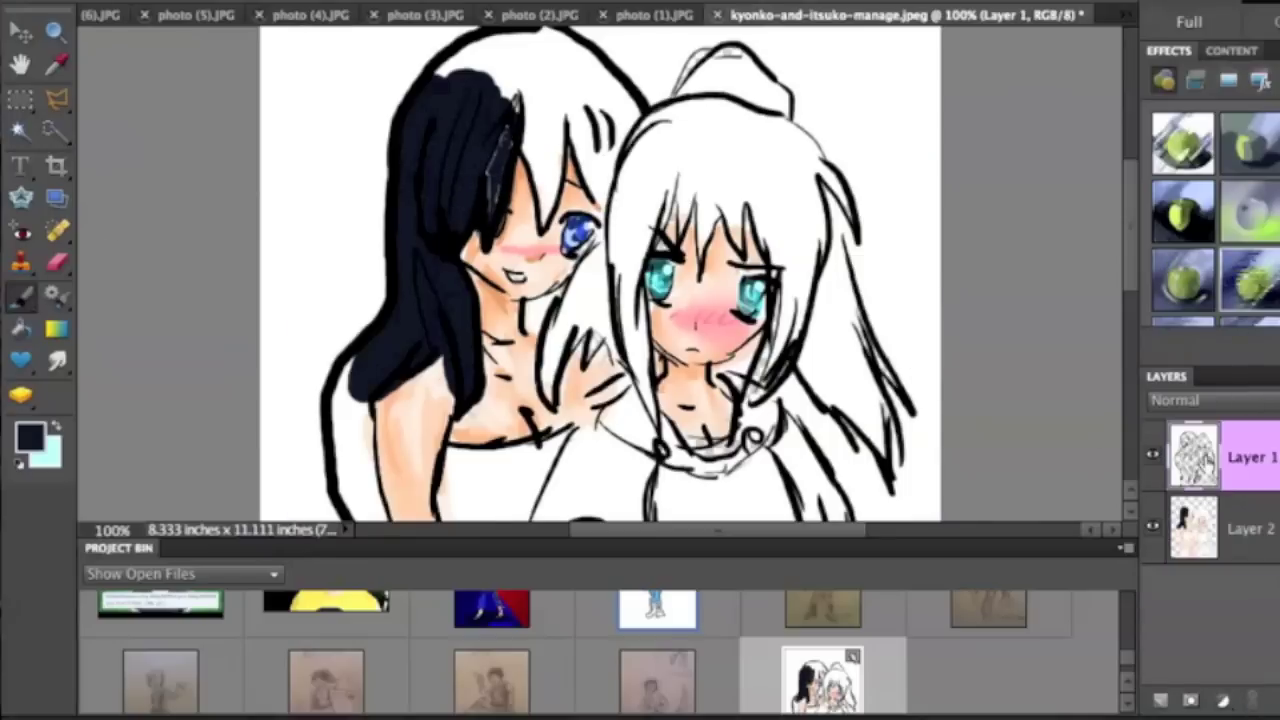
Step: Paint the rest of the long-haired figure's crown, bangs and inner side hair dark navy on Layer 2
click(1232, 540)
drag(546, 63, 549, 200)
key(ctrl+z)
mouse_move(450, 60)
mouse_down()
mouse_move(545, 45)
mouse_move(610, 90)
mouse_up()
key(ctrl+z)
key(alt+bracketleft)
mouse_move(520, 40)
mouse_down()
mouse_move(503, 65)
mouse_move(445, 82)
mouse_move(512, 48)
mouse_move(562, 55)
mouse_move(617, 115)
mouse_move(597, 172)
mouse_move(590, 125)
mouse_move(538, 135)
mouse_move(535, 205)
mouse_move(540, 195)
mouse_move(590, 250)
mouse_move(600, 240)
mouse_move(555, 345)
mouse_move(585, 290)
mouse_move(595, 305)
mouse_move(595, 275)
mouse_move(625, 390)
mouse_up()
drag(570, 285, 530, 330)
drag(525, 285, 560, 330)
Step: Paint the long-haired figure's lower outer hair dark navy down to its tip beside the arm on Layer 2
scroll(1133, 262, down, 1)
scroll(1130, 262, down, 3)
mouse_move(380, 205)
mouse_down()
mouse_move(345, 300)
mouse_move(385, 440)
mouse_move(365, 220)
mouse_move(365, 260)
mouse_up()
key(alt+bracketright)
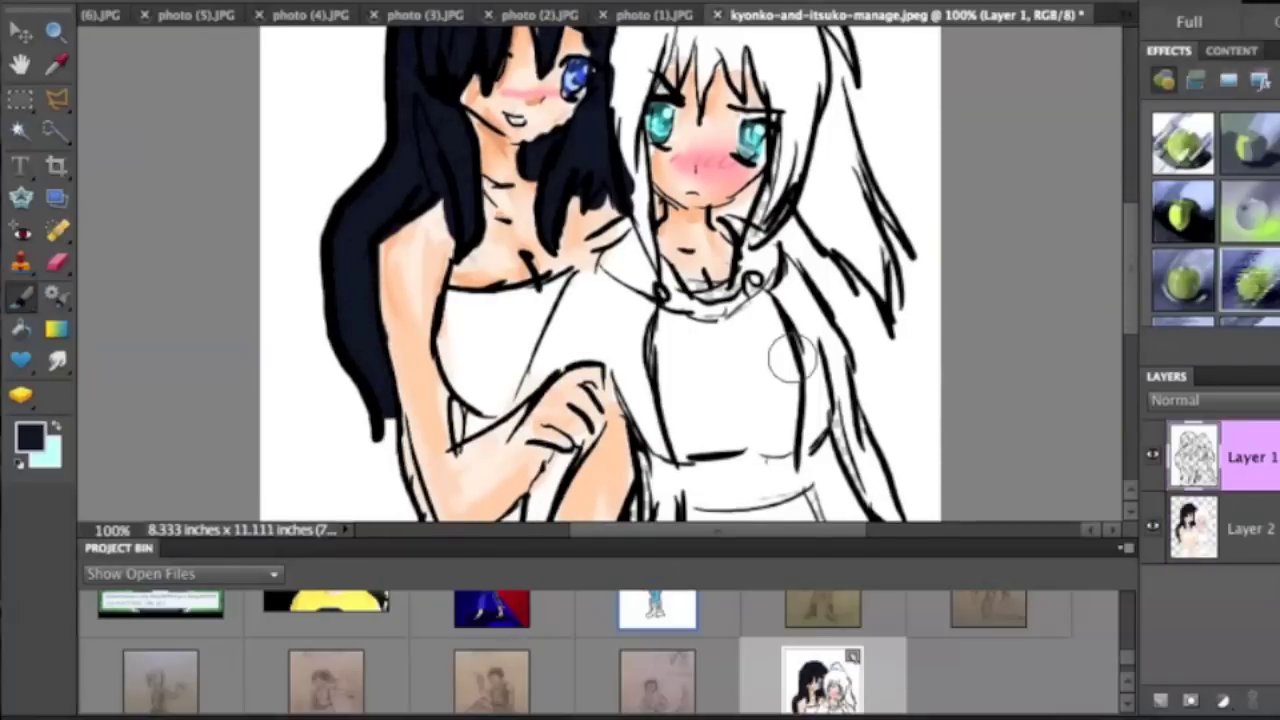
key(ctrl+z)
key(ctrl+z)
key(ctrl+z)
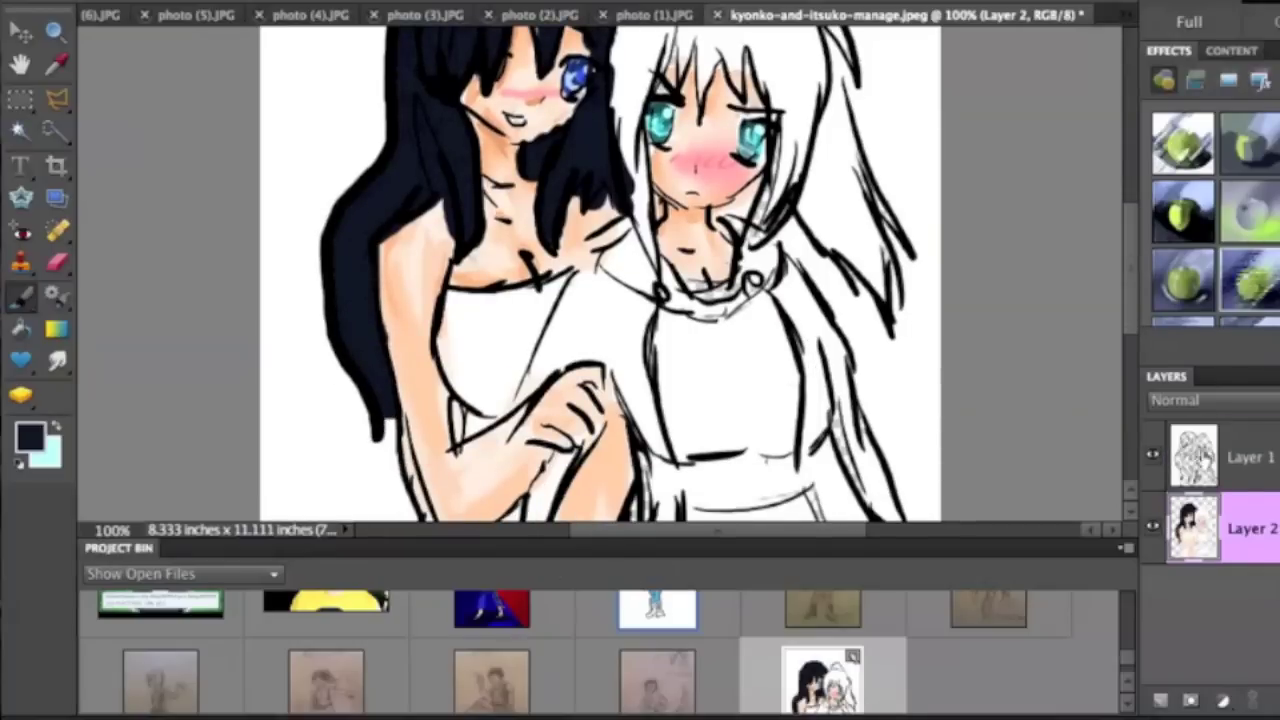
key(alt+bracketright)
click(1250, 528)
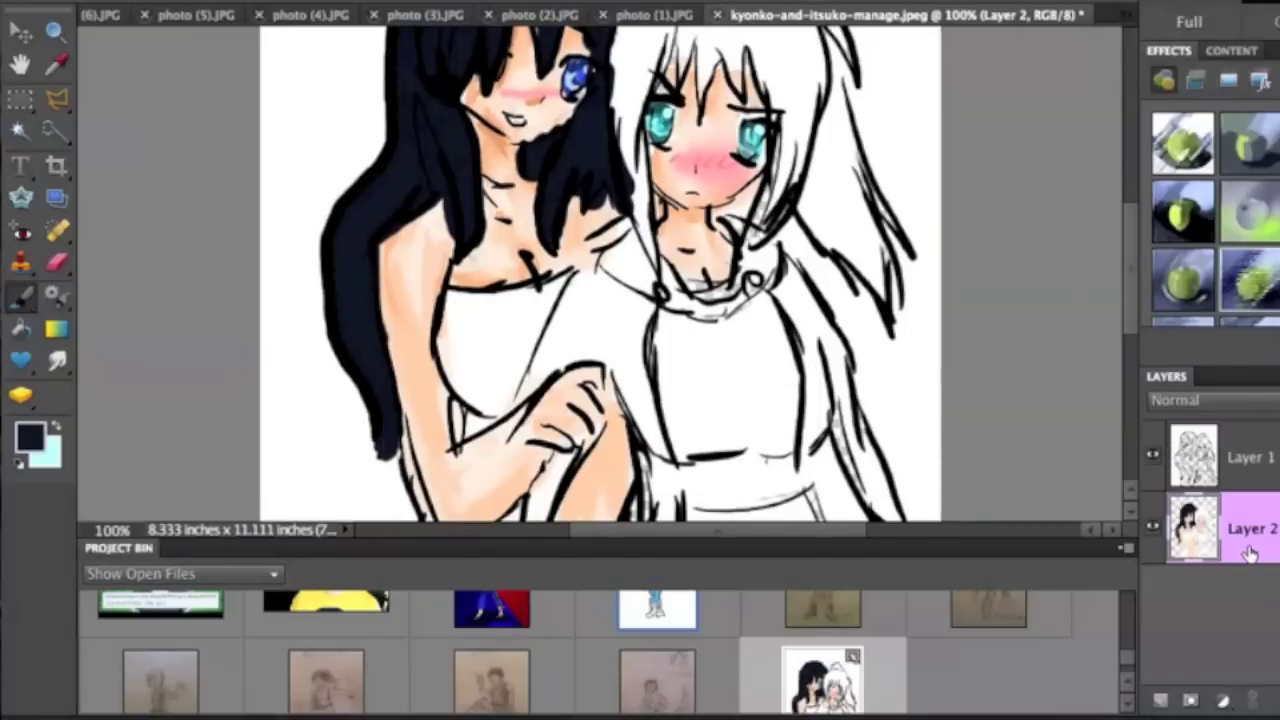
Step: Clean up the navy hair edges beside the skin and the ponytailed figure with sampled skin and near-white tones on Layer 1
scroll(1131, 223, up, 5)
key(alt+bracketright)
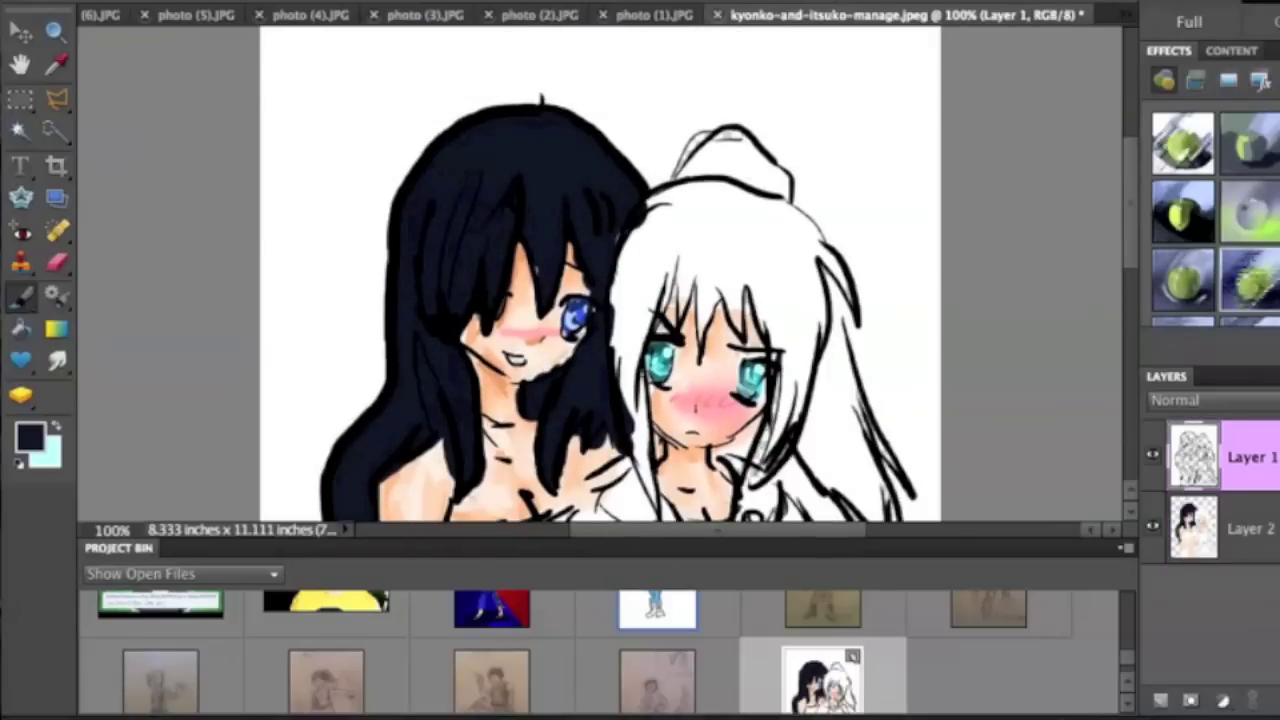
alt+click(573, 403)
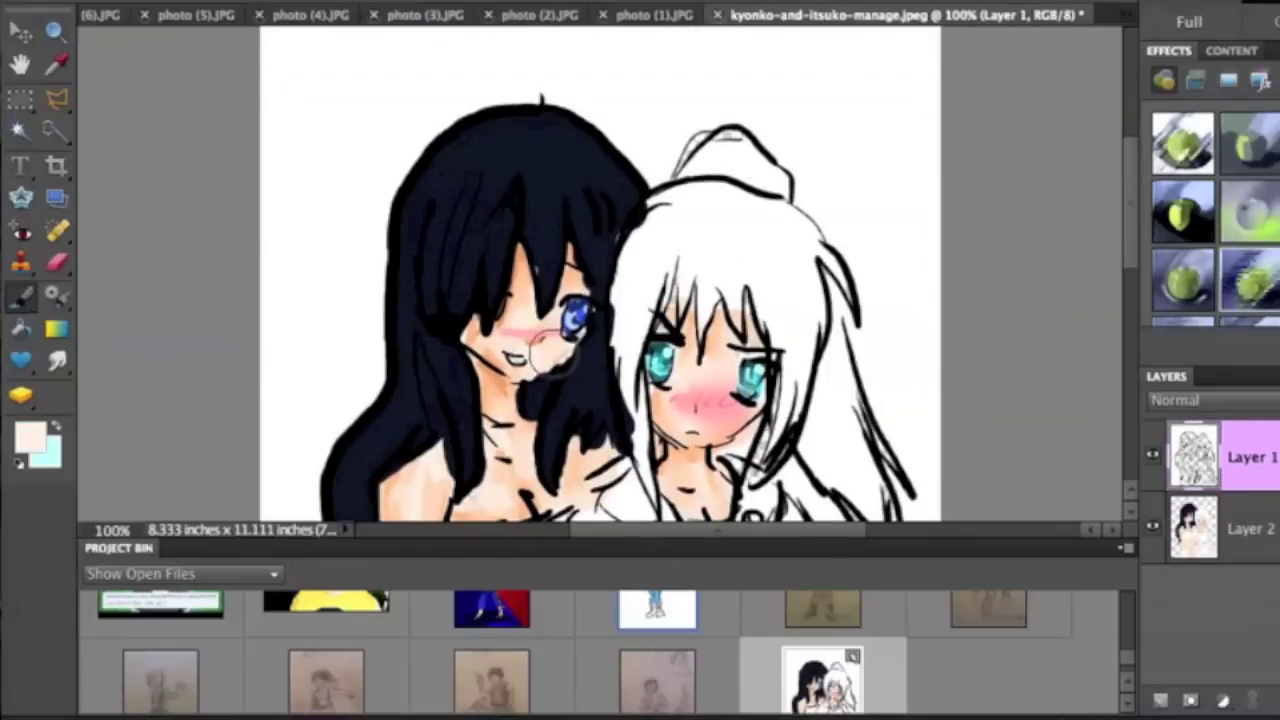
right_click(402, 319)
click(478, 366)
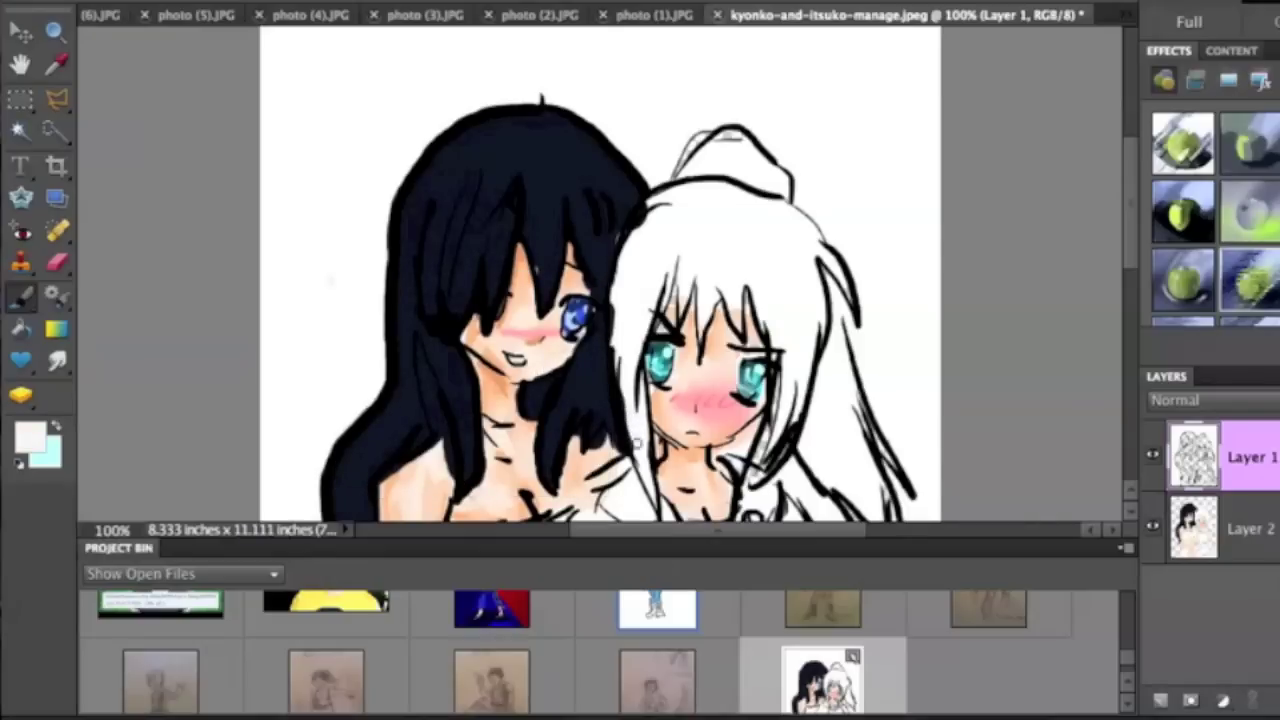
mouse_move(578, 466)
mouse_down()
mouse_move(568, 448)
mouse_move(610, 453)
mouse_up()
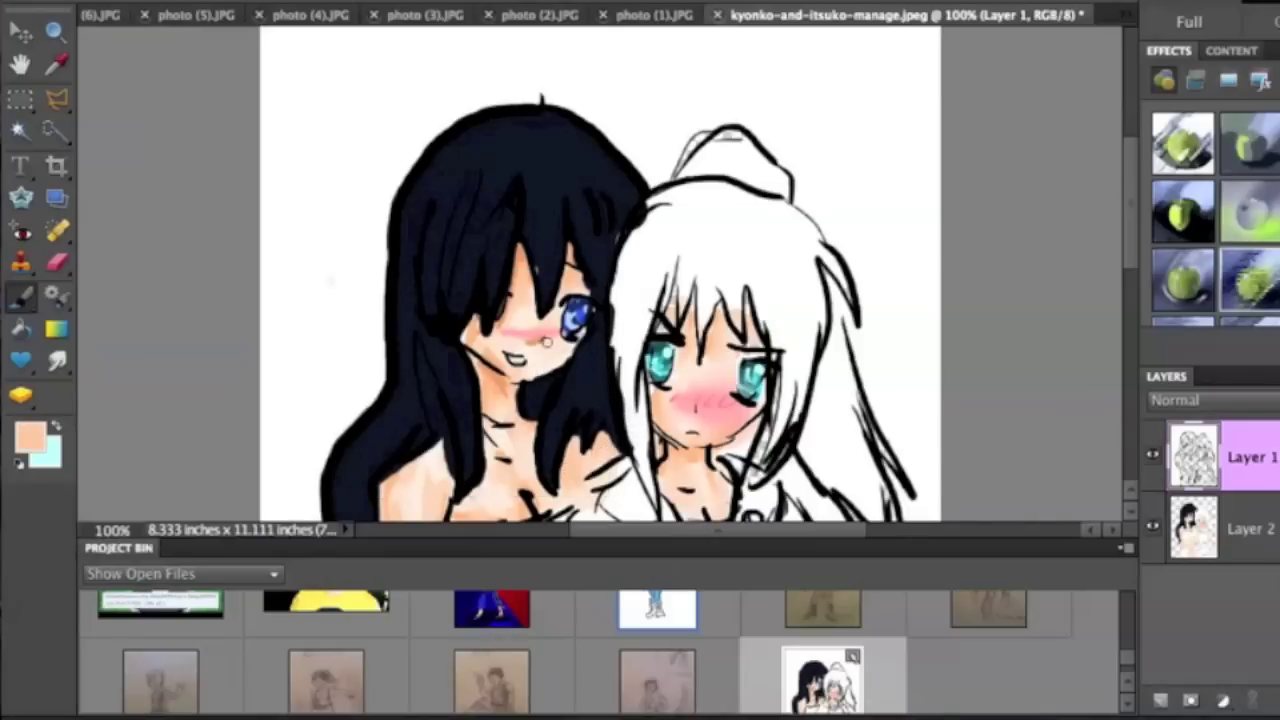
scroll(1095, 240, down, 2)
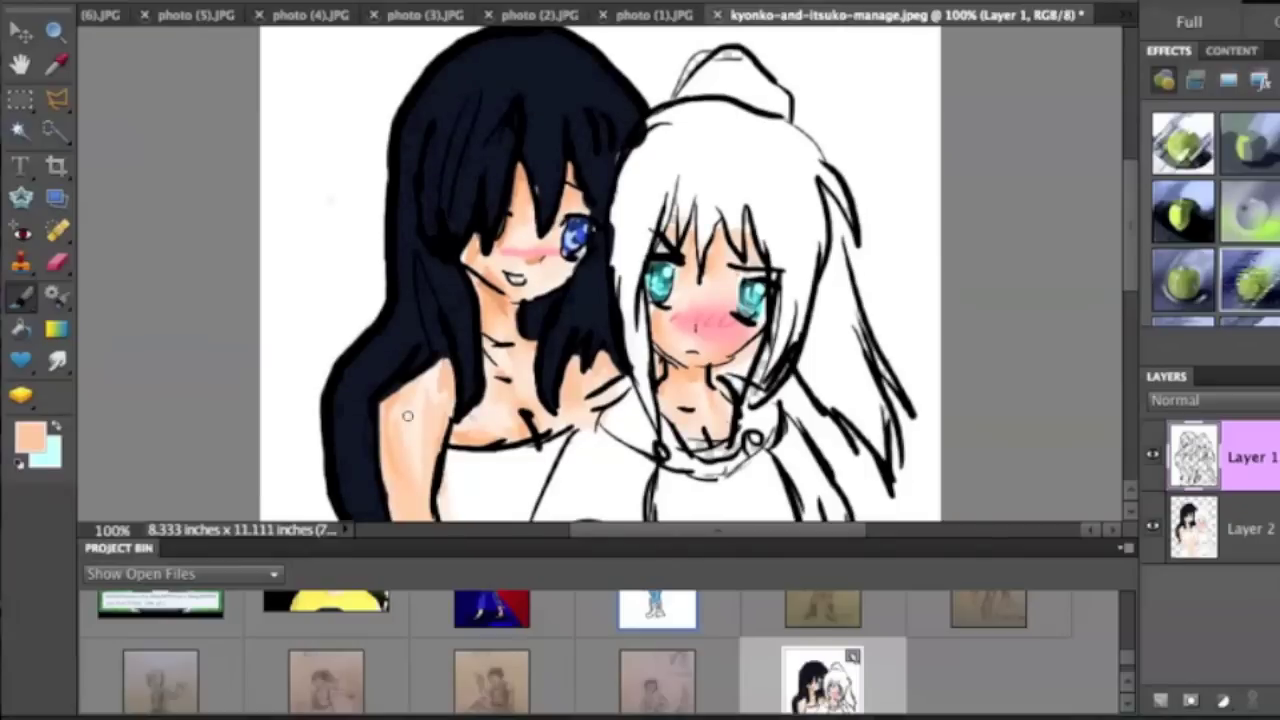
scroll(993, 314, down, 4)
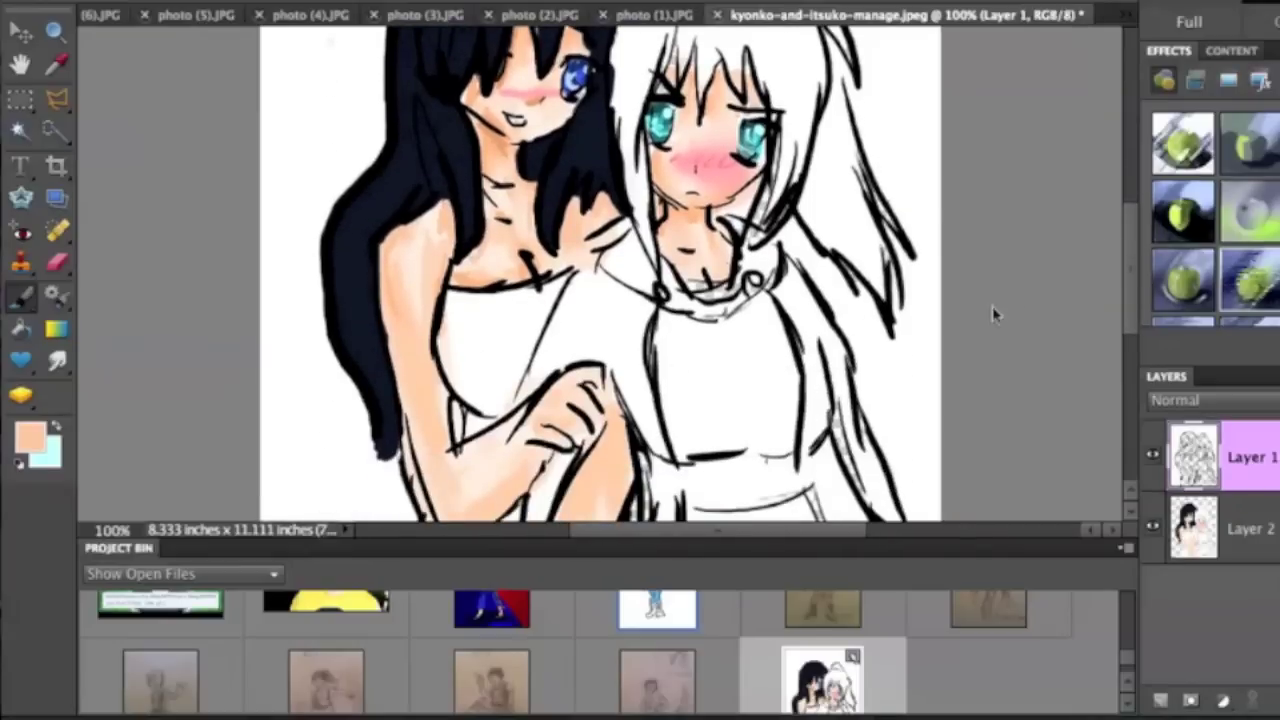
drag(1128, 248, 1130, 195)
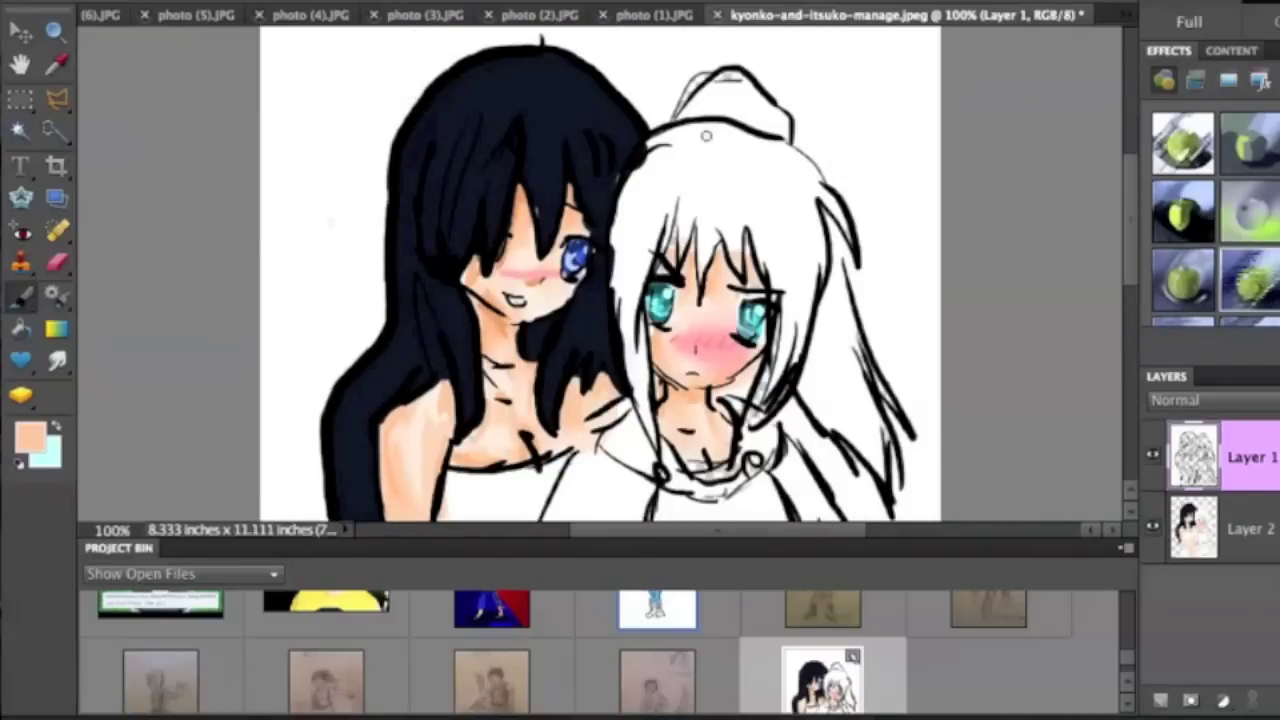
Step: Try shading the long-haired figure's navy hair with black brush strokes on Layer 1
click(30, 437)
click(929, 105)
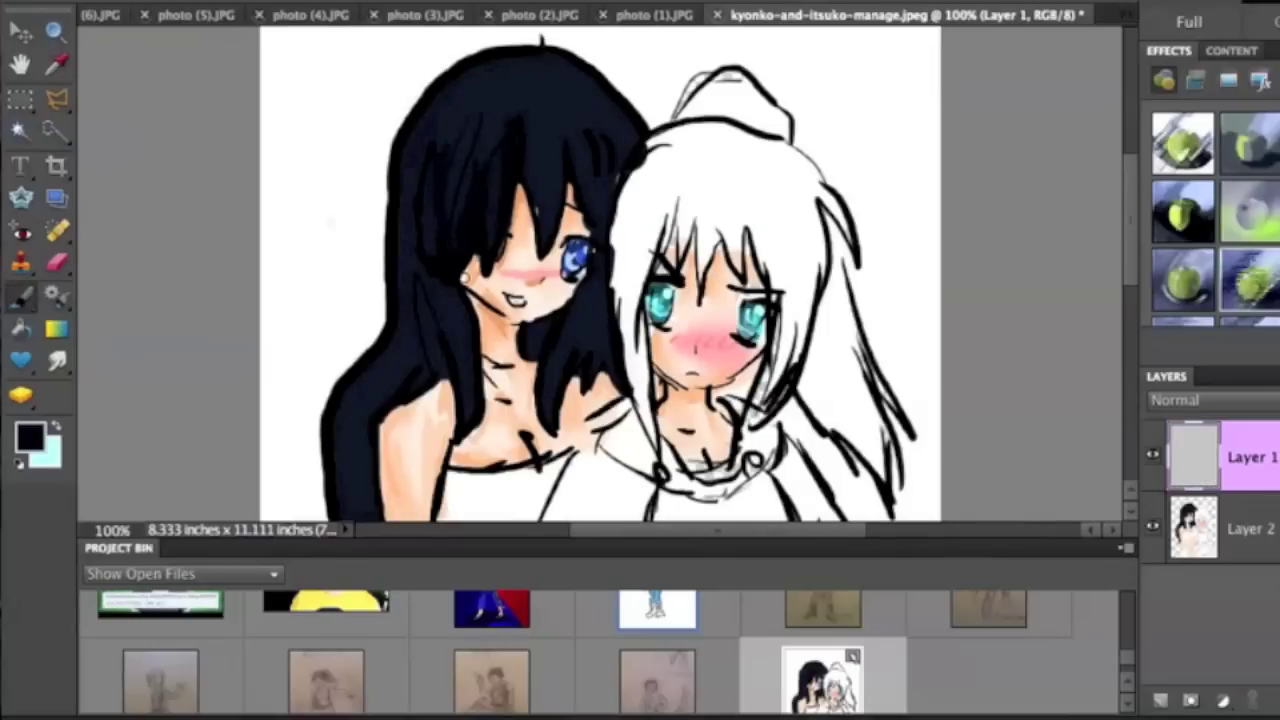
drag(563, 406, 601, 300)
mouse_move(465, 304)
mouse_down()
mouse_move(429, 303)
mouse_move(424, 382)
mouse_up()
drag(410, 330, 382, 410)
drag(470, 64, 566, 94)
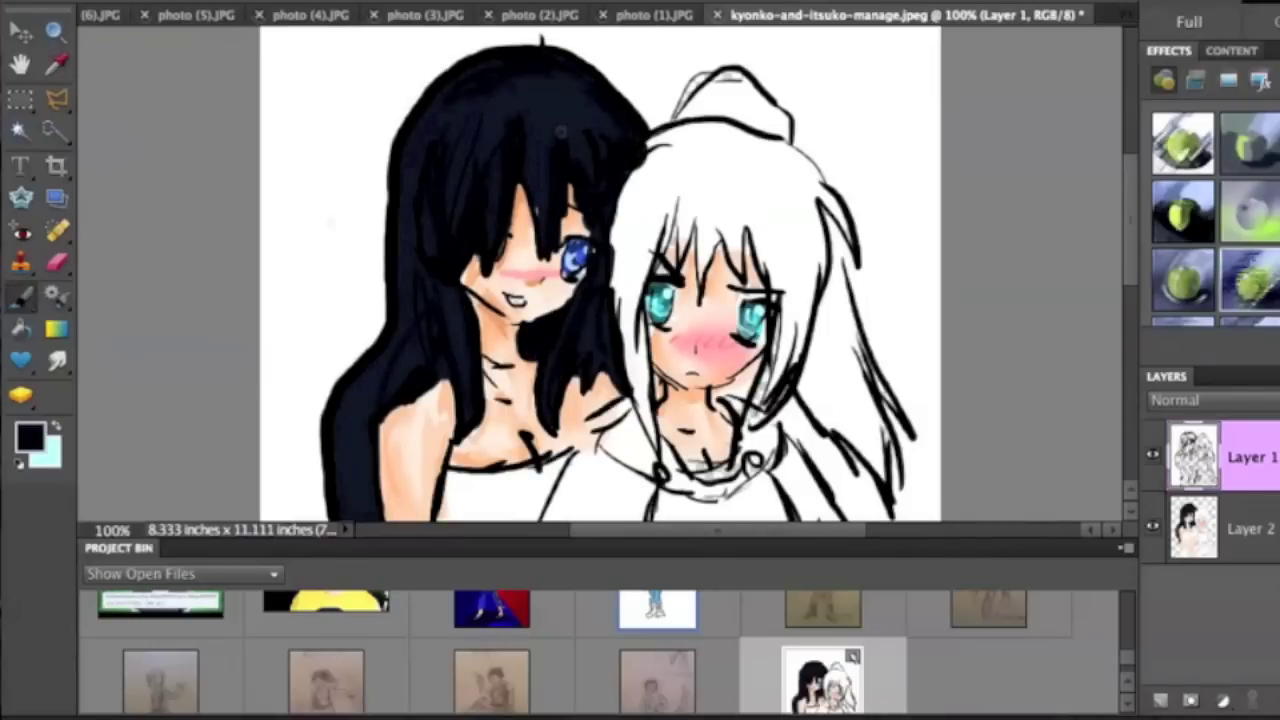
scroll(554, 152, down, 3)
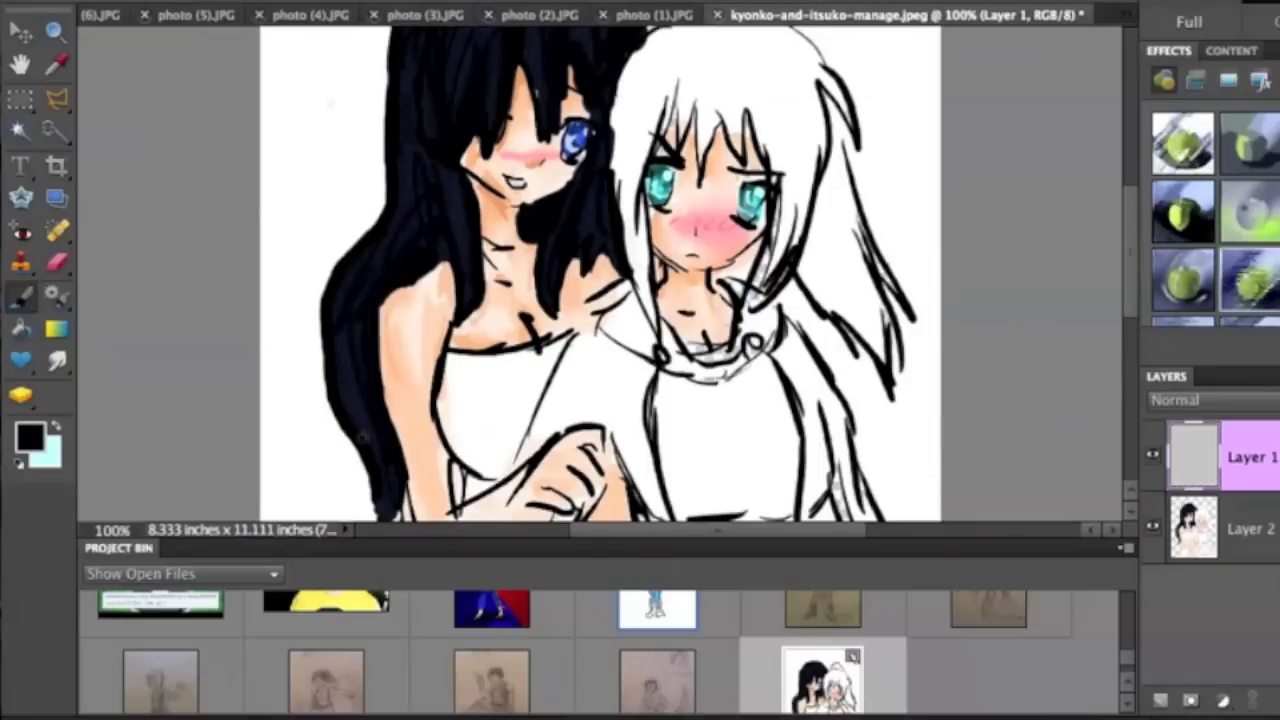
scroll(600, 270, up, 1)
click(30, 436)
click(957, 134)
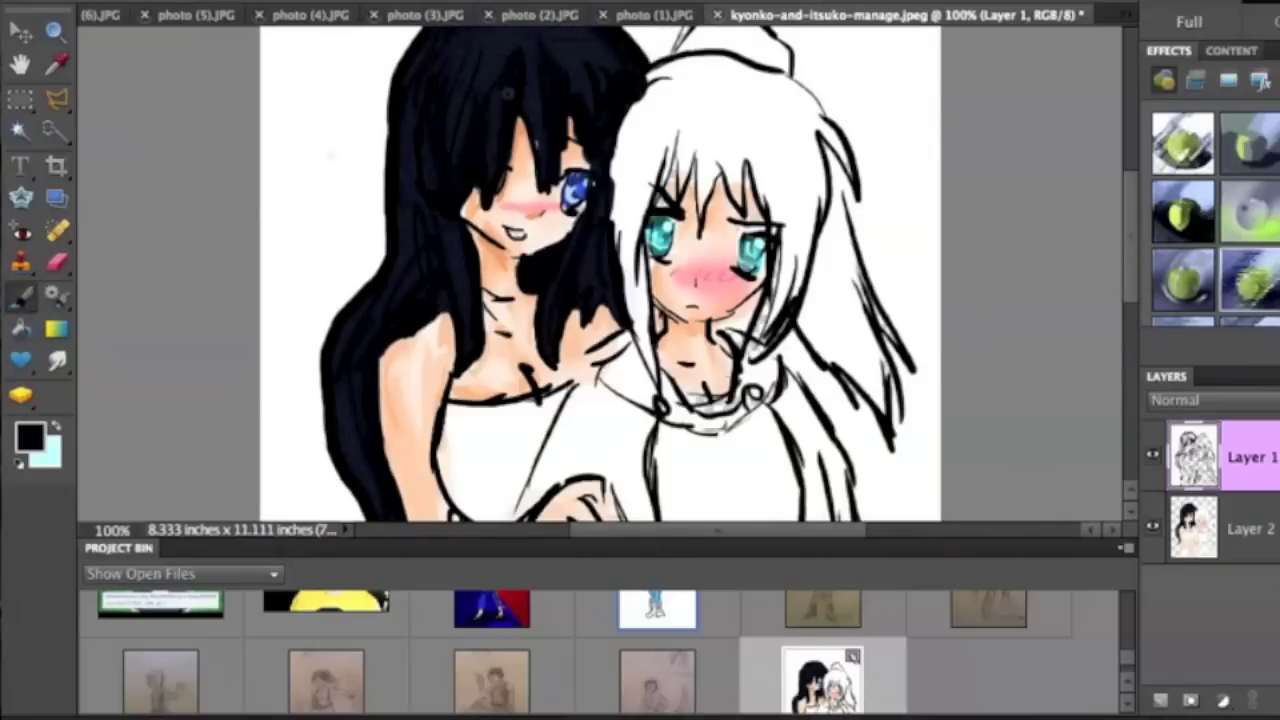
scroll(696, 145, up, 1)
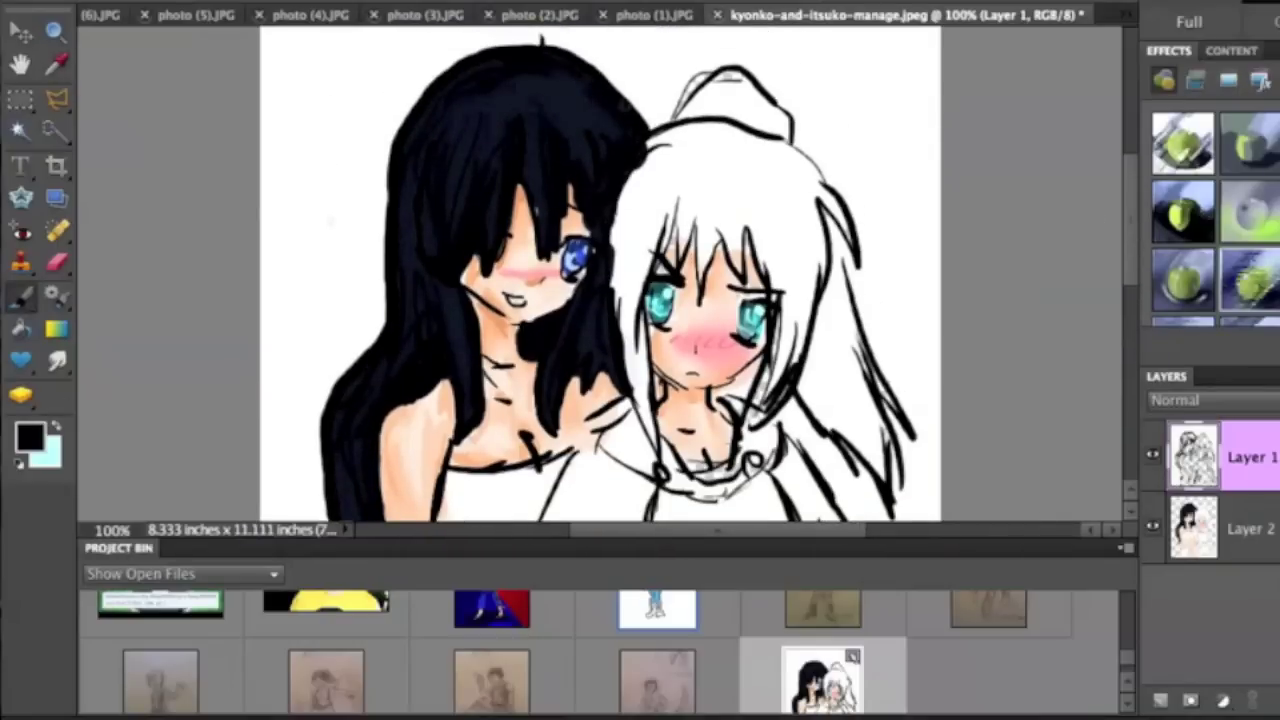
Step: Set the brush colour to dark navy 11182c and remove the black shading from the long-haired figure's hair
right_click(920, 126)
click(30, 436)
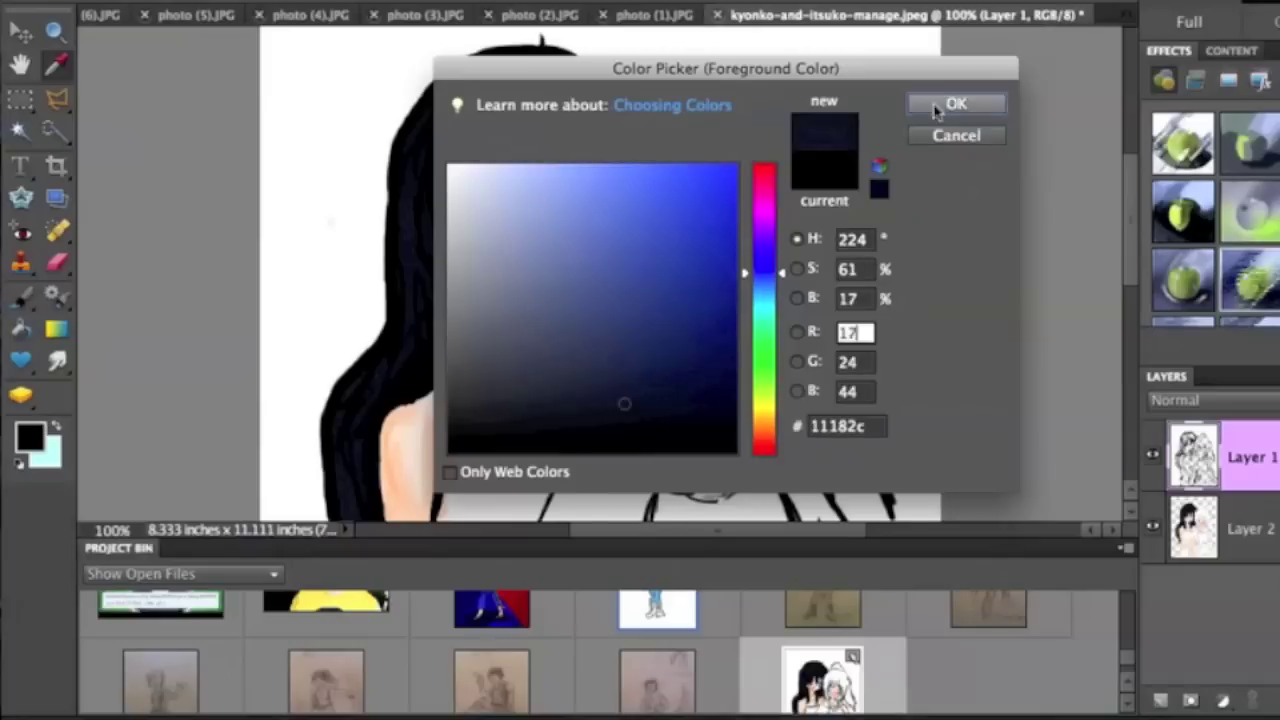
click(931, 107)
click(1270, 530)
click(1248, 457)
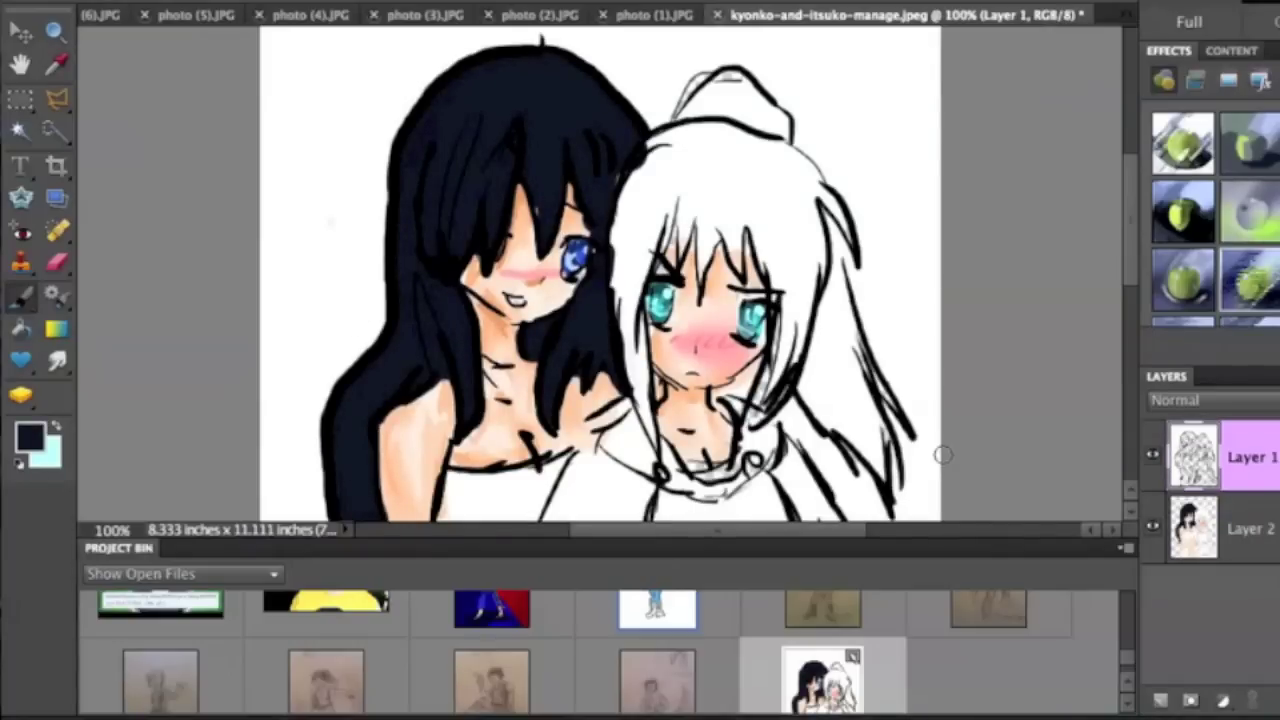
Step: Shade the strands of the long-haired figure's hair with dark navy 0a0e1c brush strokes on Layer 2
drag(1135, 253, 1130, 308)
drag(1145, 262, 1137, 220)
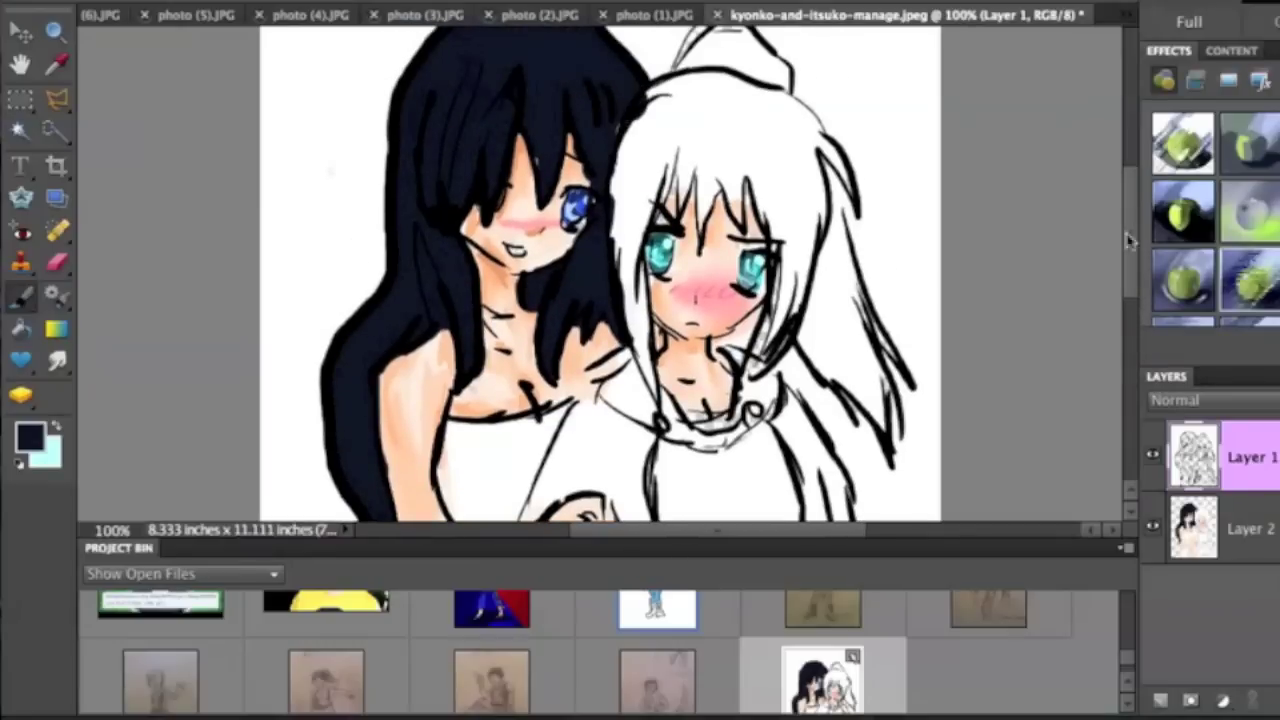
click(1250, 528)
click(29, 436)
text(5)
click(636, 420)
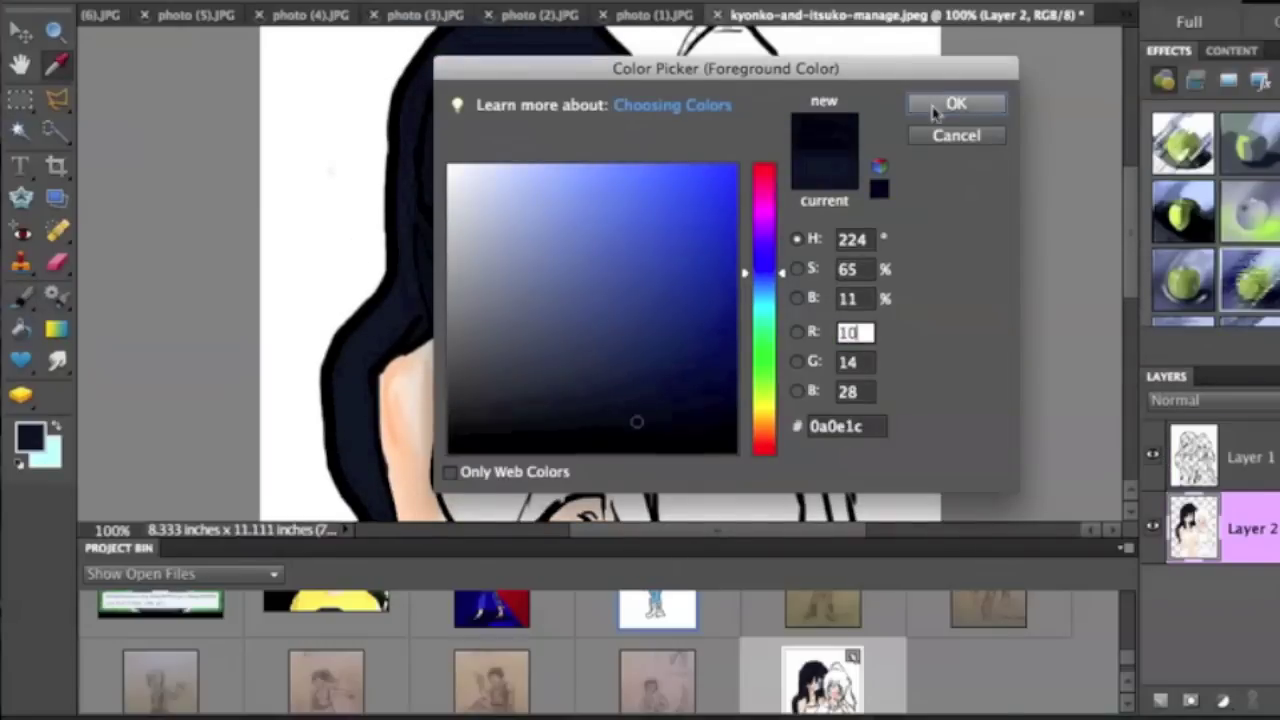
click(956, 103)
drag(554, 150, 556, 258)
mouse_move(410, 160)
mouse_down()
mouse_move(528, 82)
mouse_move(420, 244)
mouse_up()
drag(570, 150, 626, 242)
scroll(701, 222, down, 3)
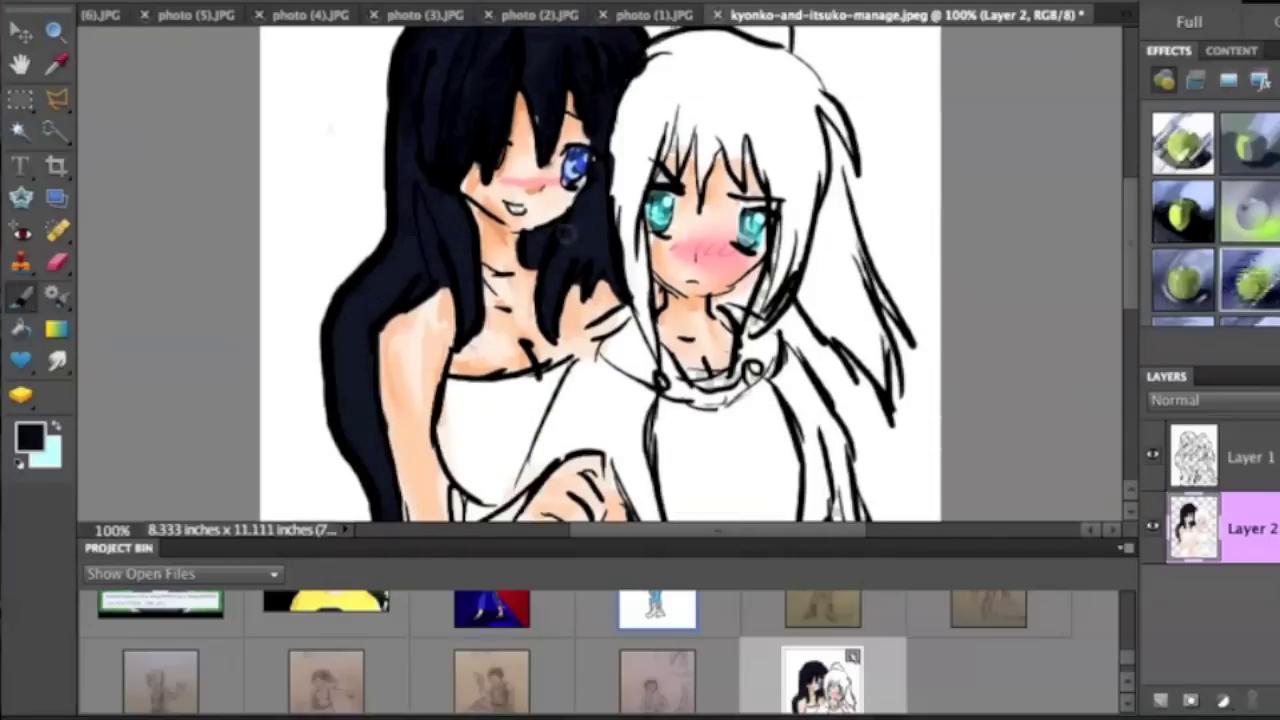
scroll(1063, 258, down, 2)
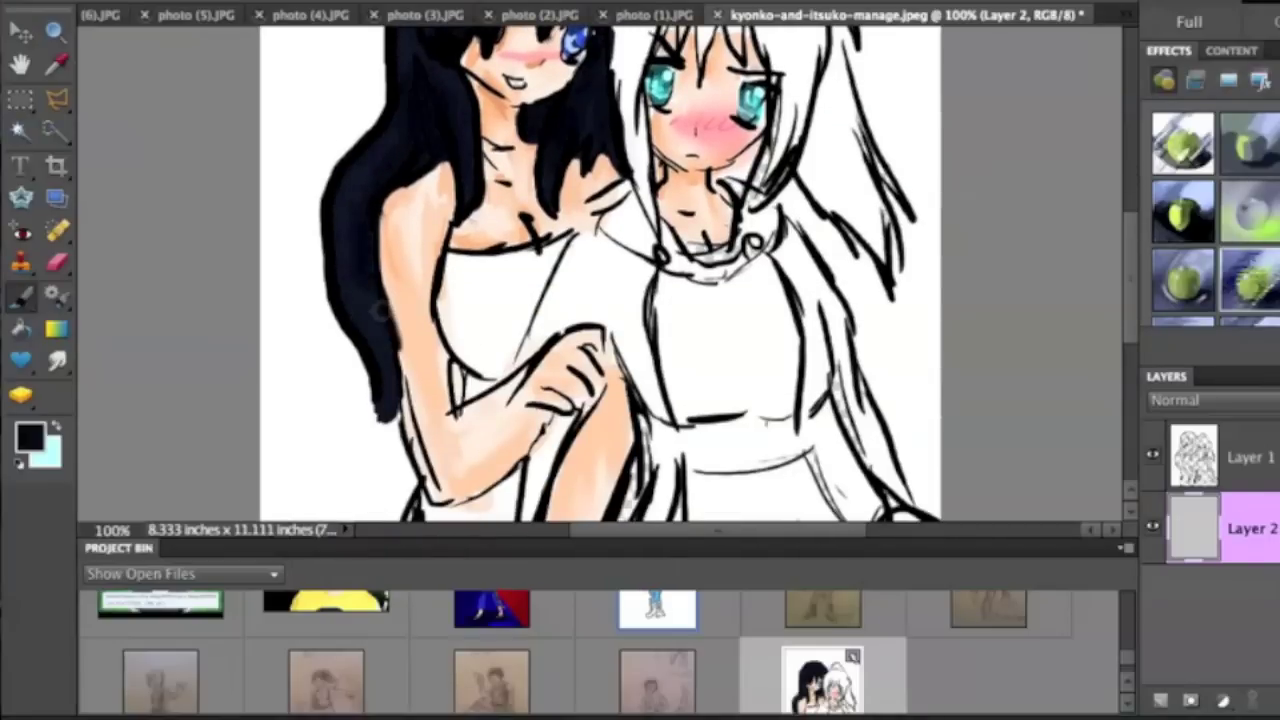
scroll(1063, 258, up, 2)
Step: Set the brush colour to black 000000 and deepen the shadows in the long-haired figure's hair on Layer 2
click(30, 436)
key(Return)
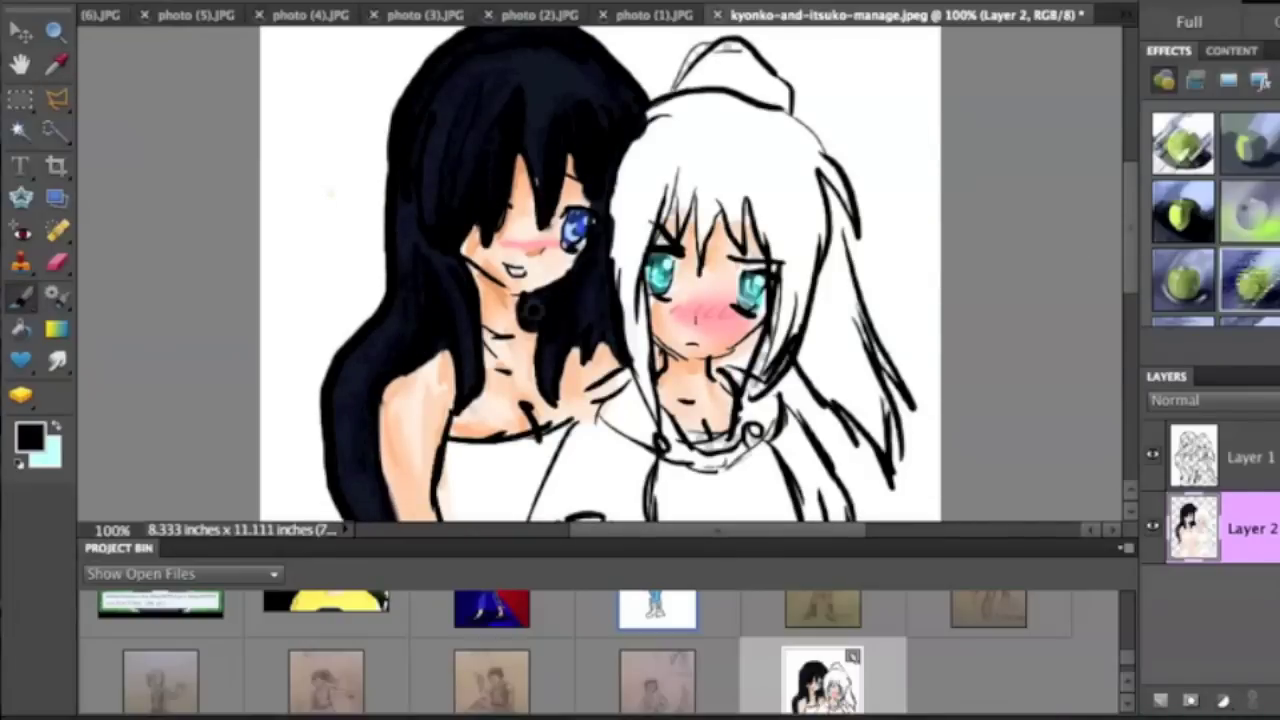
scroll(610, 98, down, 2)
scroll(610, 98, up, 2)
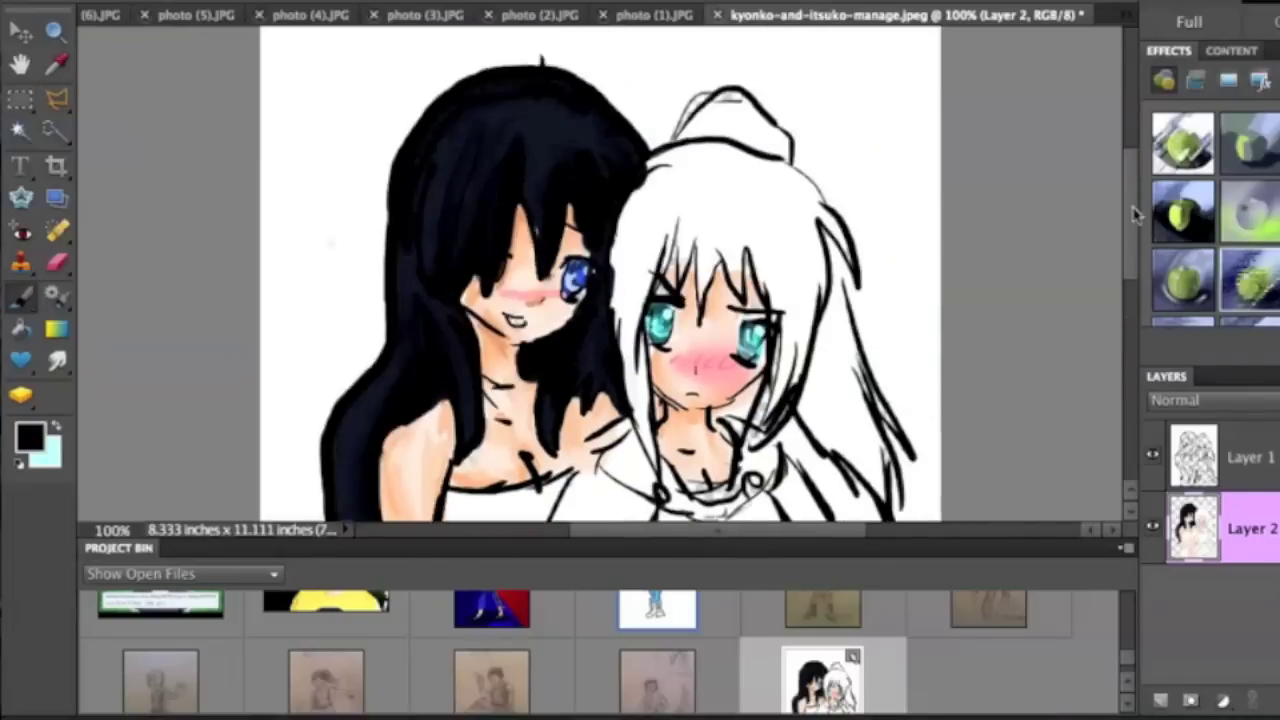
Step: Paint muted slate-blue highlights on the crown, fringe and long strands of the navy hair and smudge them
click(30, 436)
click(569, 366)
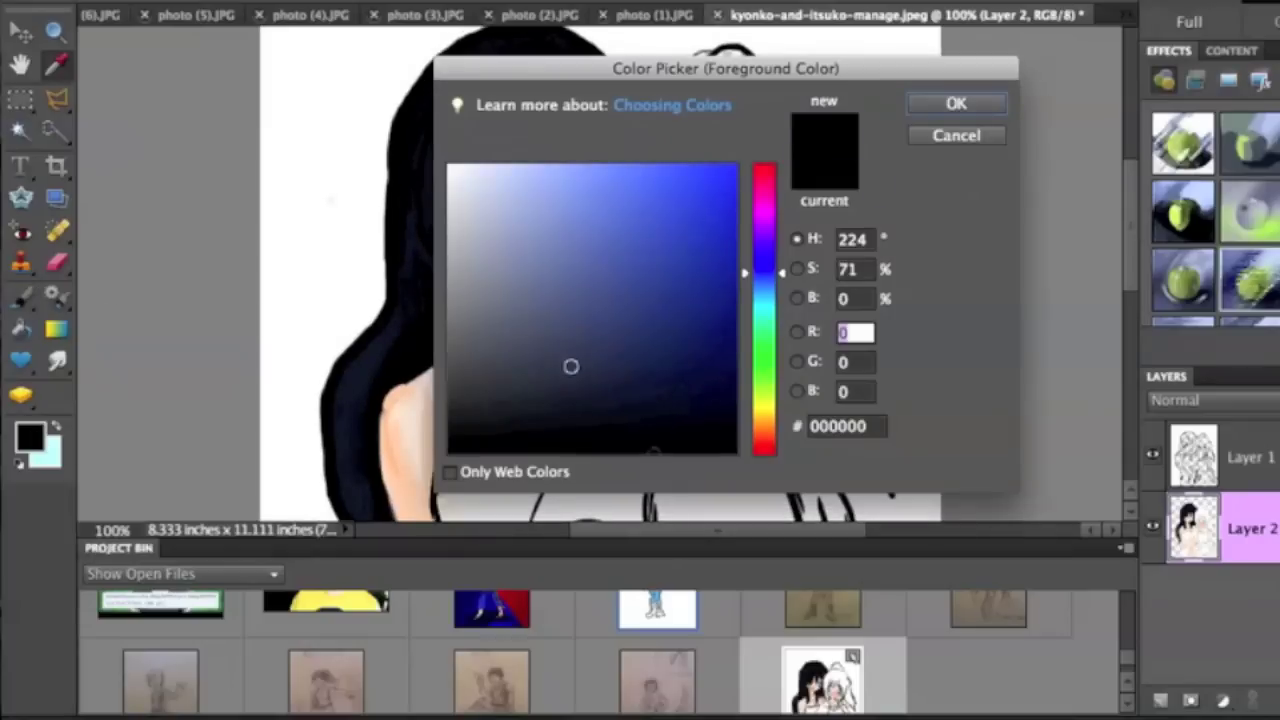
key(Return)
drag(465, 110, 595, 75)
drag(555, 118, 530, 220)
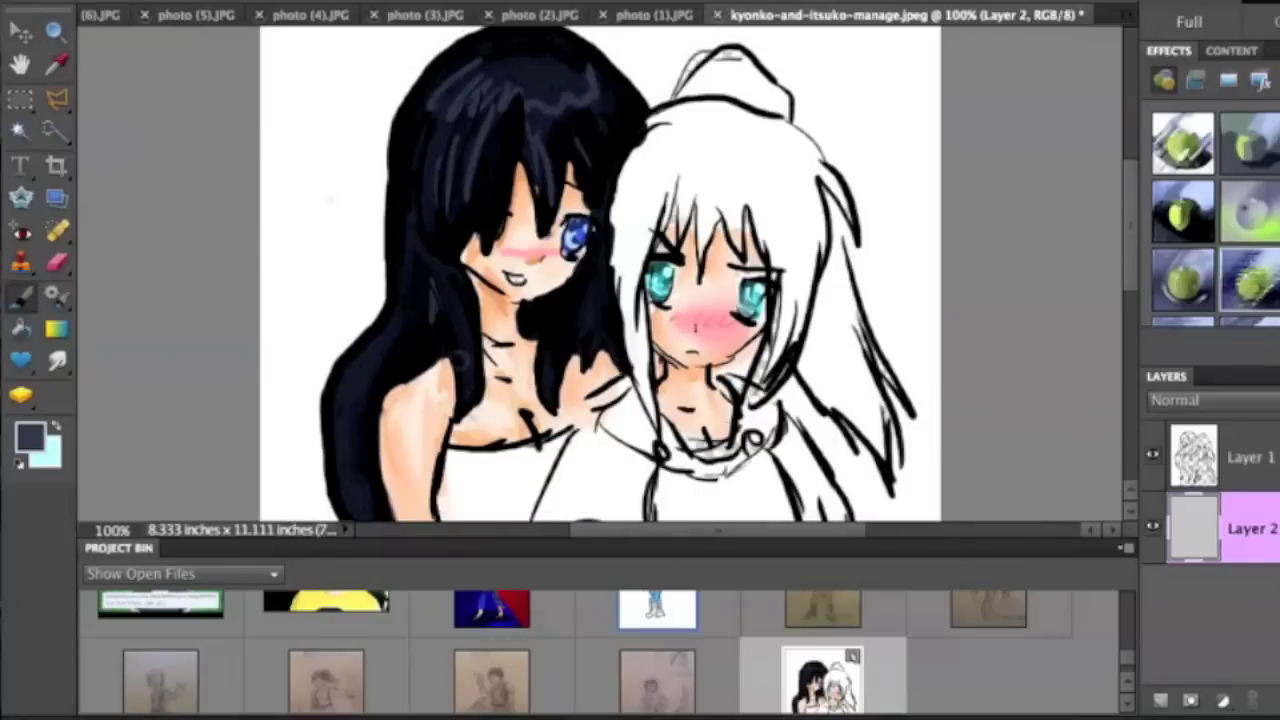
drag(455, 270, 370, 480)
drag(605, 290, 560, 370)
drag(428, 112, 412, 188)
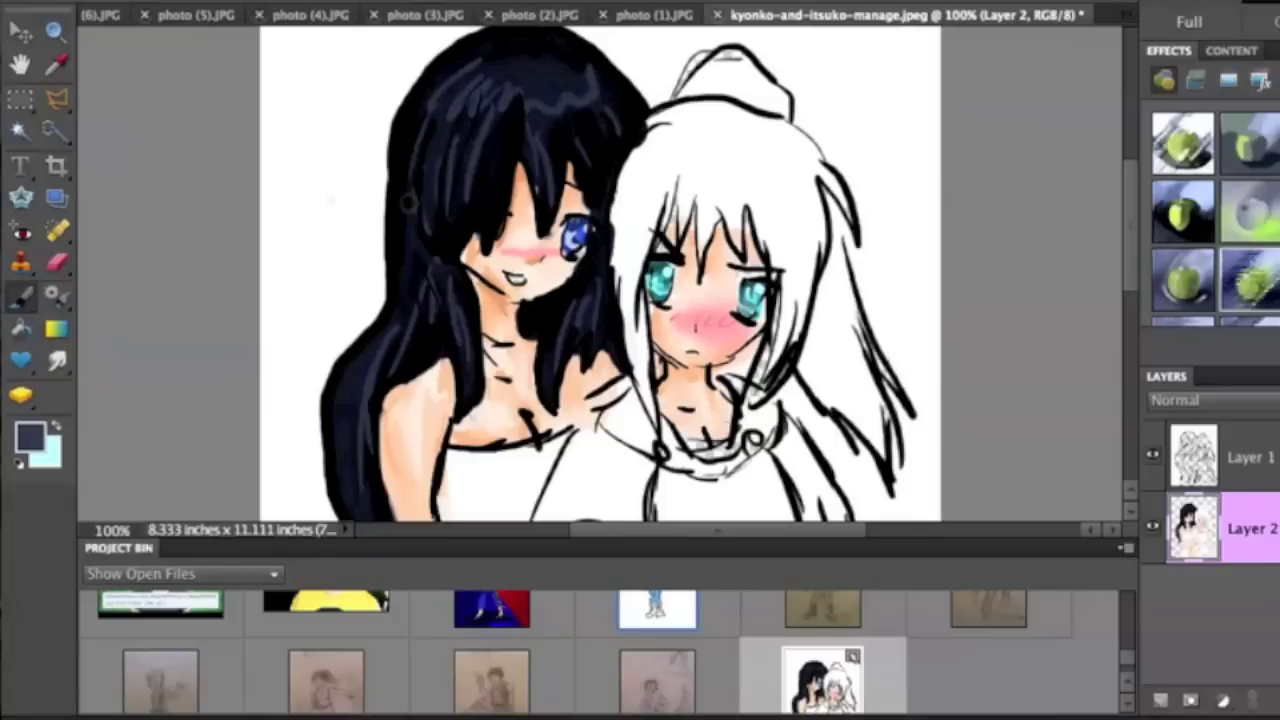
click(55, 359)
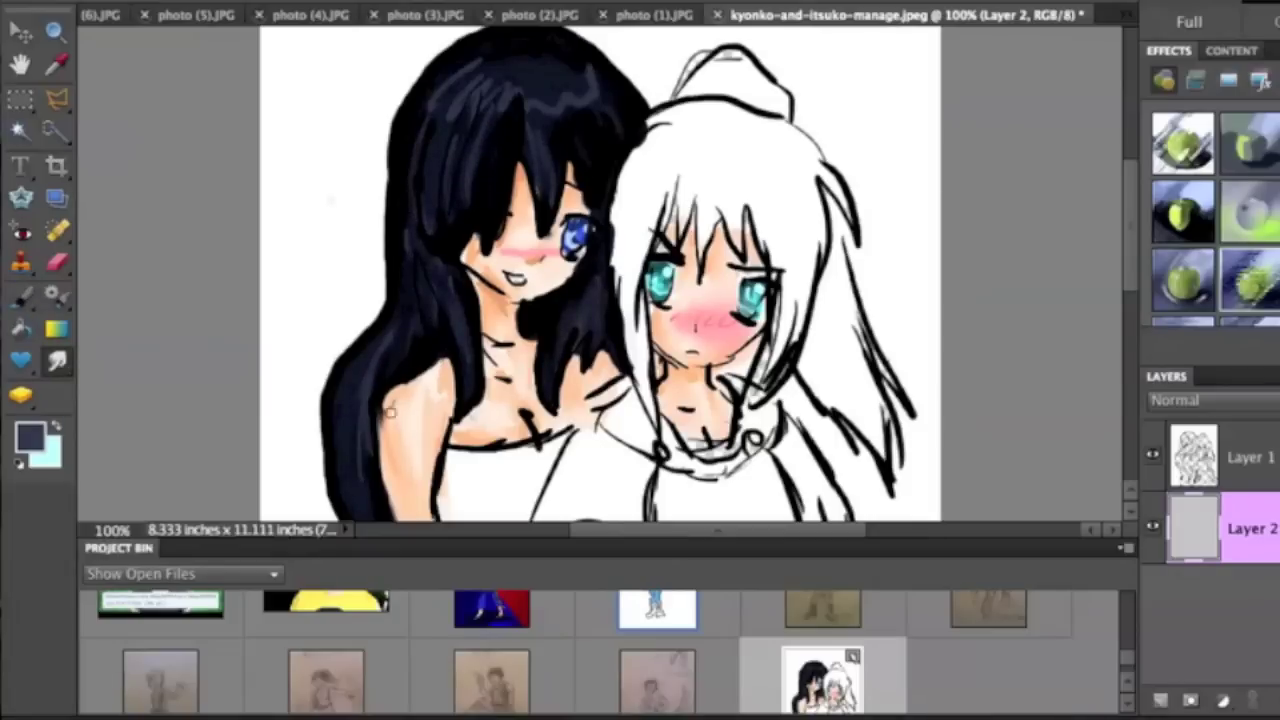
Step: Brush a lighter greyish-blue shine across the crown and strands of the long-haired figure's hair
click(30, 435)
key(Return)
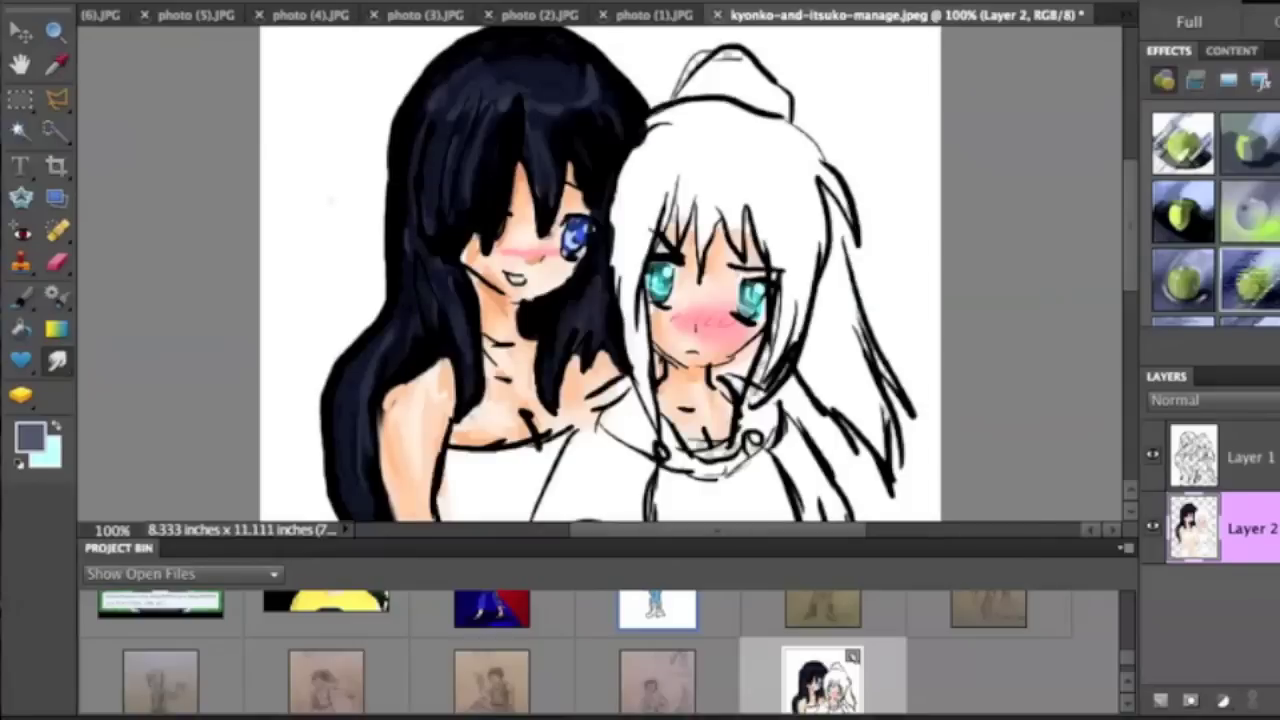
key(b)
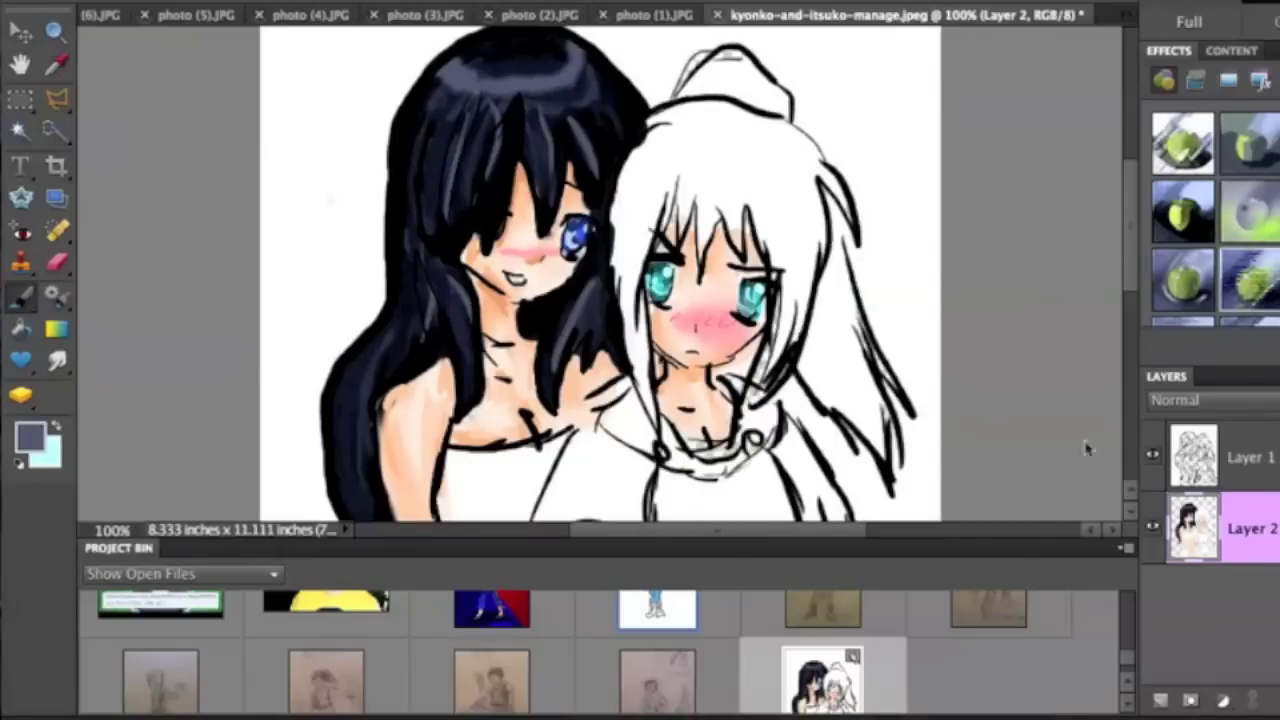
Step: Set the brush colour to a dark reddish brown and start filling the ponytailed figure's hair above the fringe
scroll(1130, 265, up, 2)
click(30, 435)
click(763, 445)
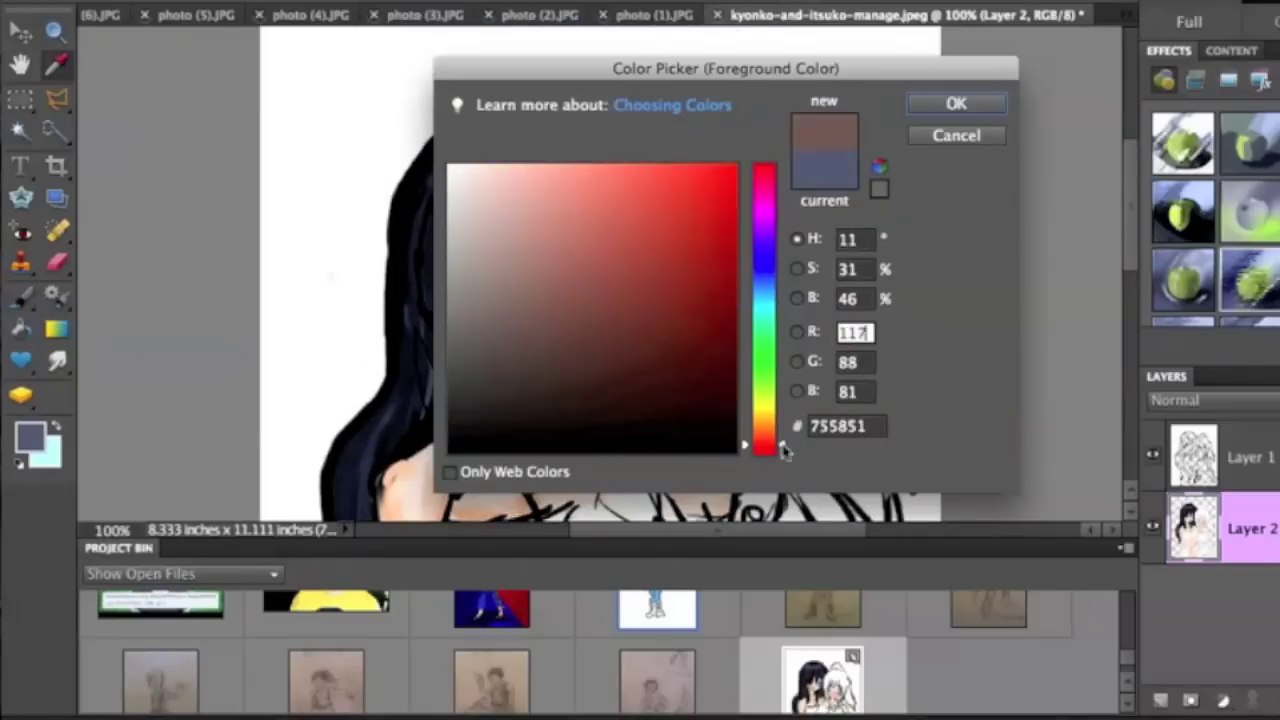
click(584, 407)
click(663, 403)
click(956, 103)
mouse_move(760, 220)
mouse_down()
mouse_move(740, 280)
mouse_move(625, 260)
mouse_up()
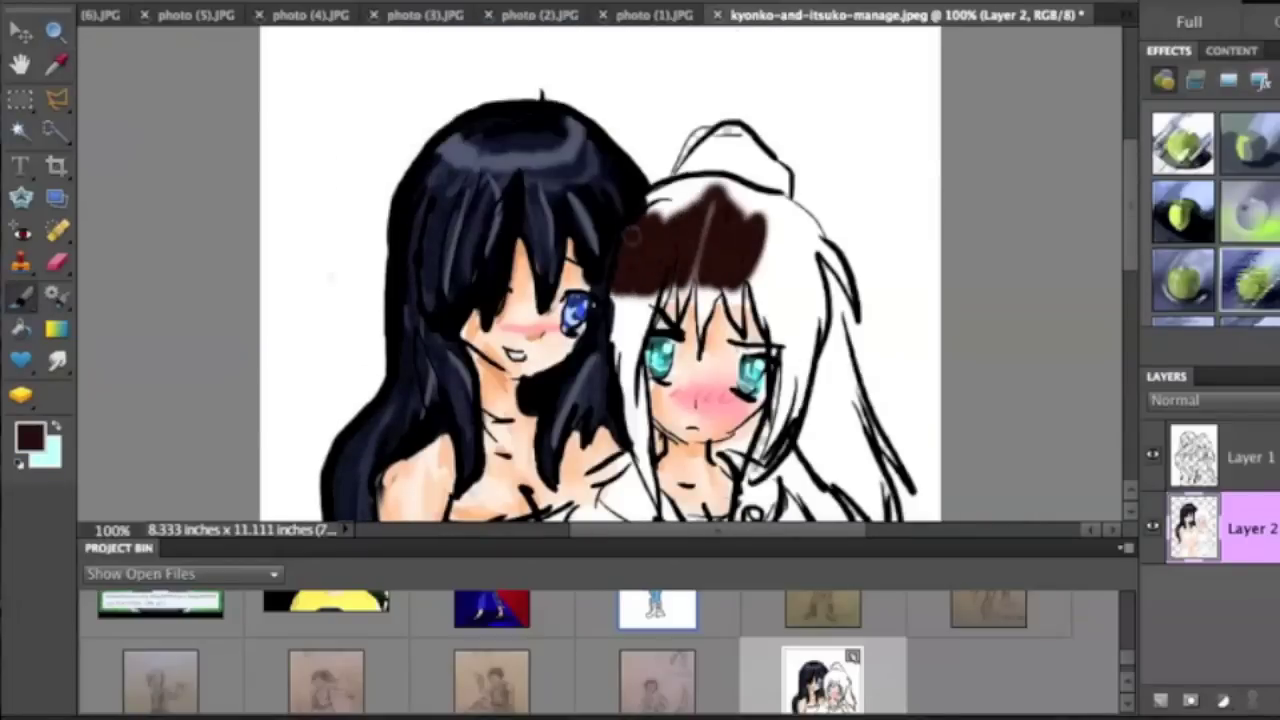
Step: Change the brush preset and paint the ponytailed figure's fringe and face-framing locks dark reddish brown on Layer 2
right_click(875, 162)
click(942, 327)
mouse_move(785, 220)
mouse_down()
mouse_move(800, 345)
mouse_move(790, 445)
mouse_move(735, 450)
mouse_up()
right_click(845, 172)
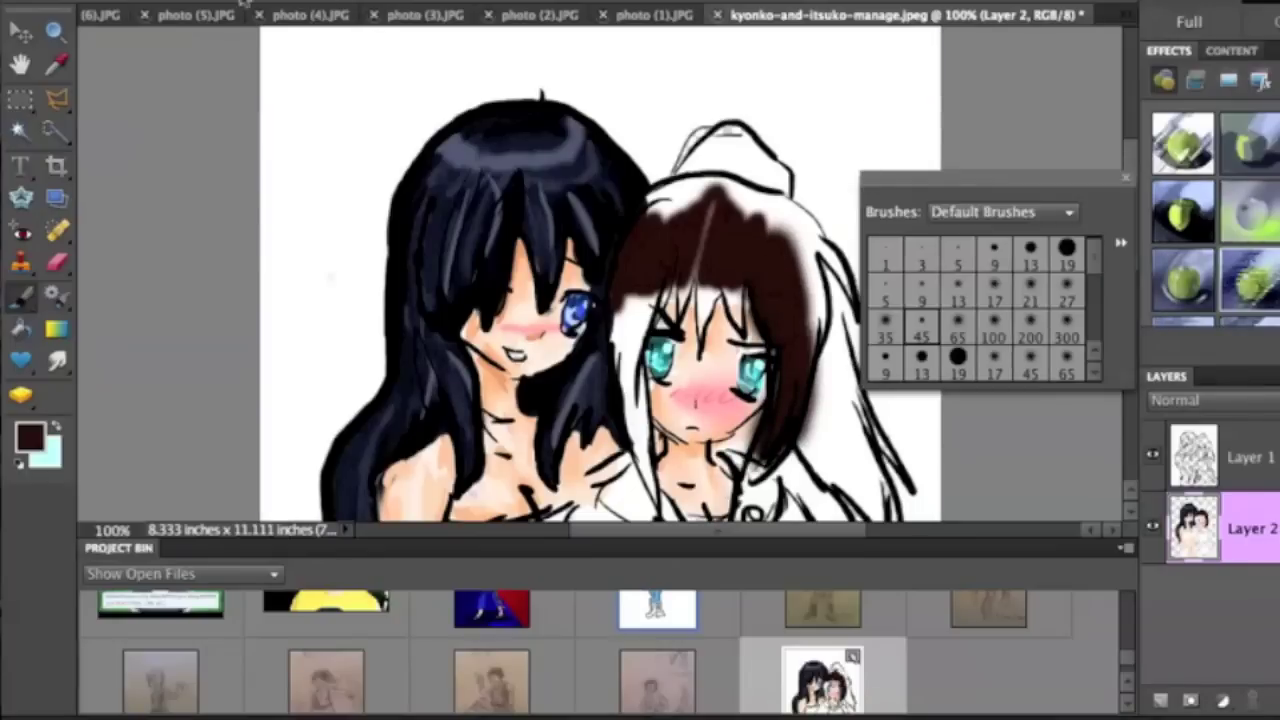
mouse_move(800, 232)
mouse_down()
mouse_move(783, 326)
mouse_move(735, 255)
mouse_move(700, 240)
mouse_move(650, 330)
mouse_move(640, 470)
mouse_up()
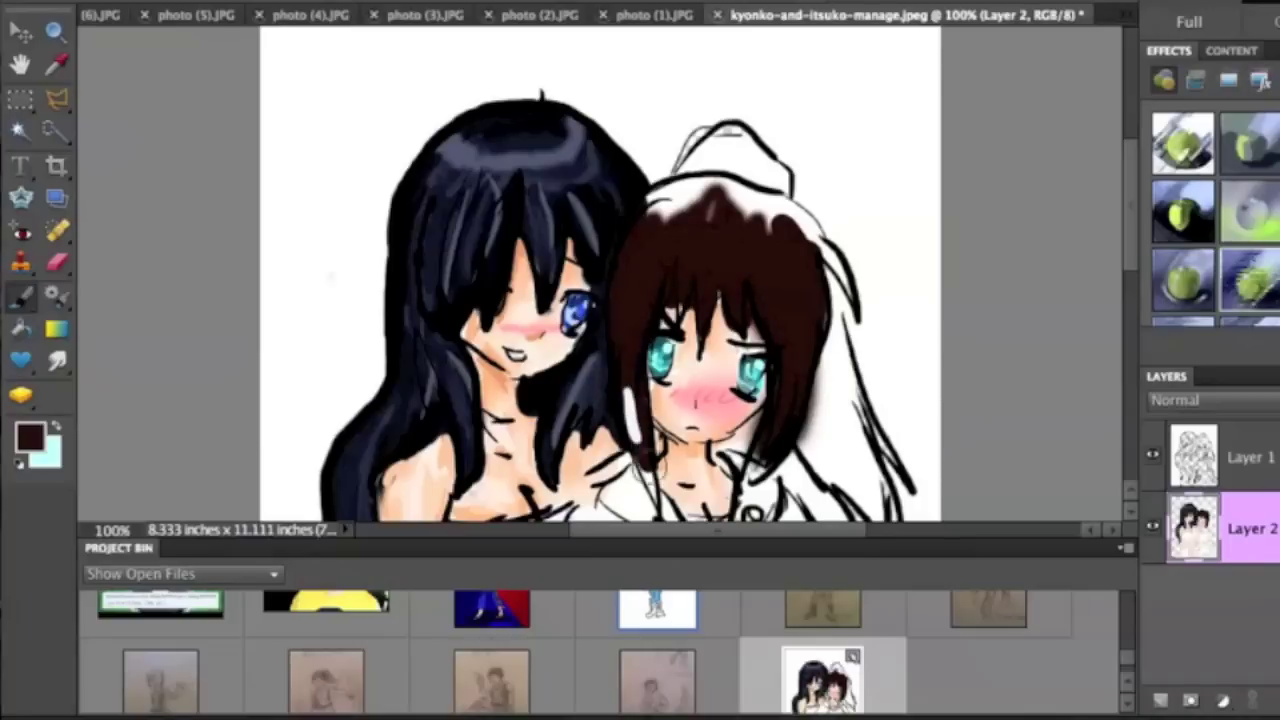
click(1232, 466)
key(alt+bracketleft)
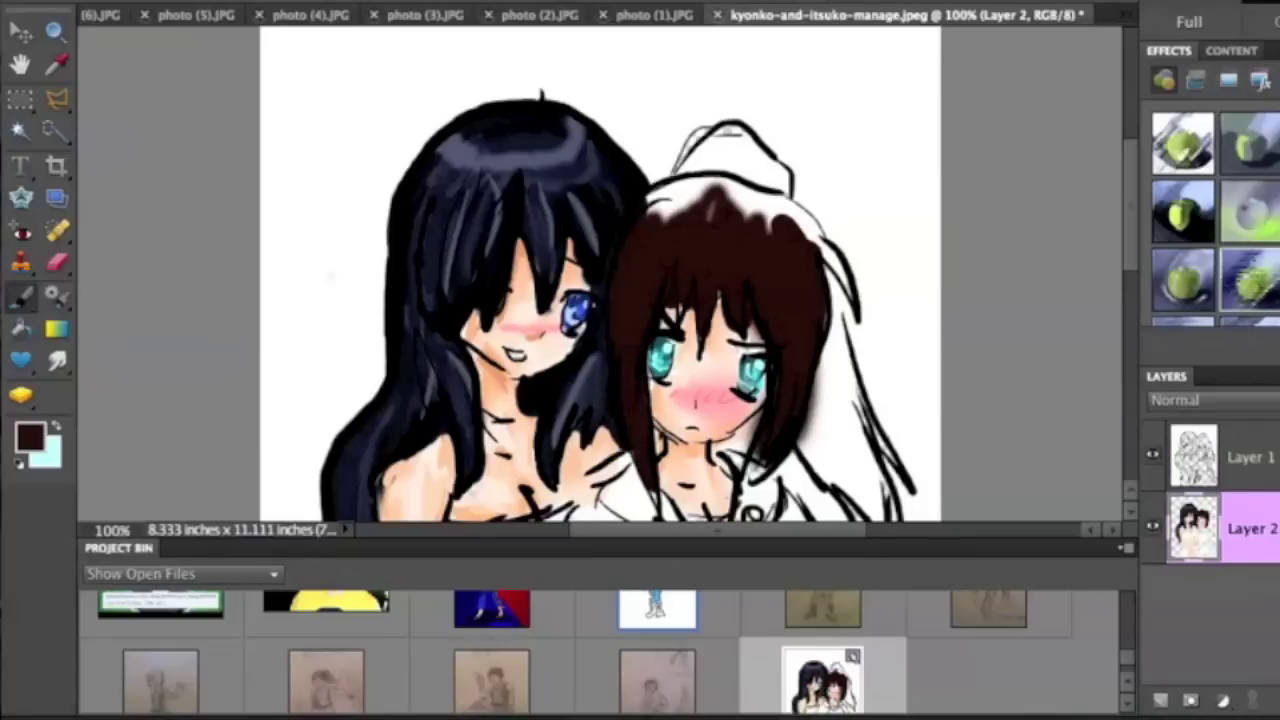
Step: Fill the ponytail down to its tip, the crown and the raised top of the hair with dark reddish brown
drag(818, 462, 825, 295)
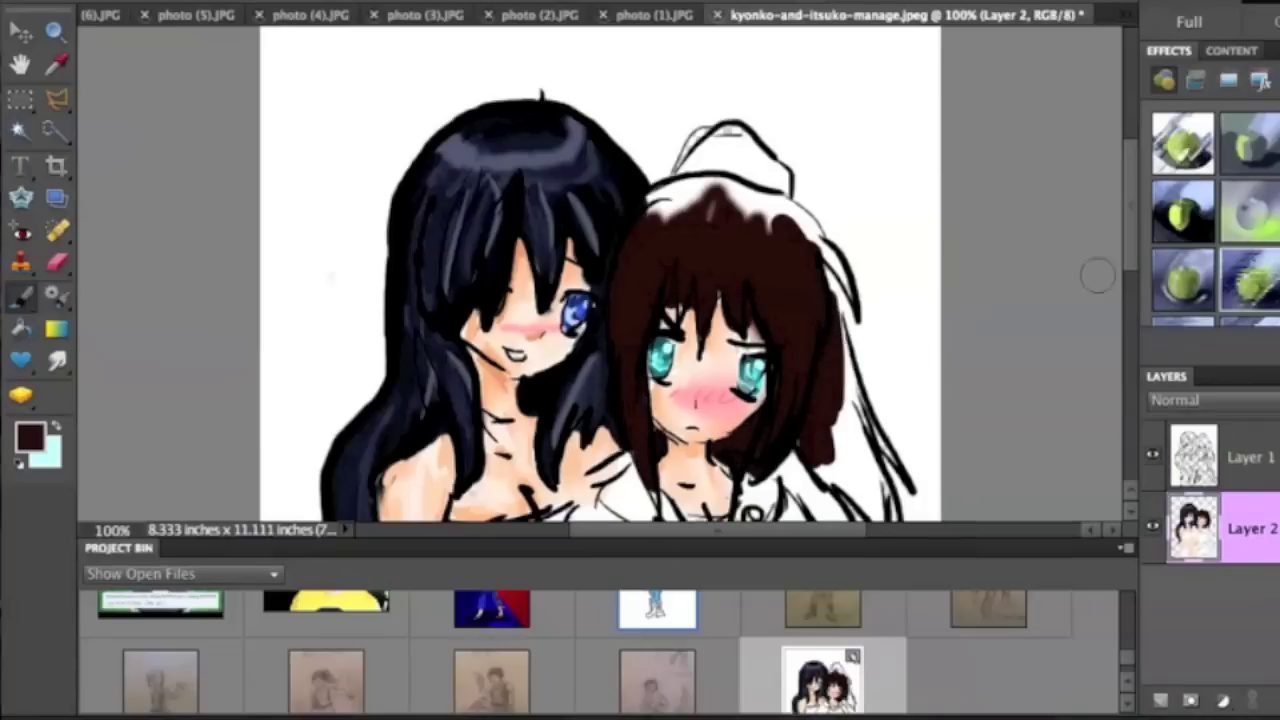
drag(1130, 284, 1130, 335)
mouse_move(828, 320)
mouse_down()
mouse_move(885, 412)
mouse_move(855, 275)
mouse_up()
drag(855, 340, 830, 200)
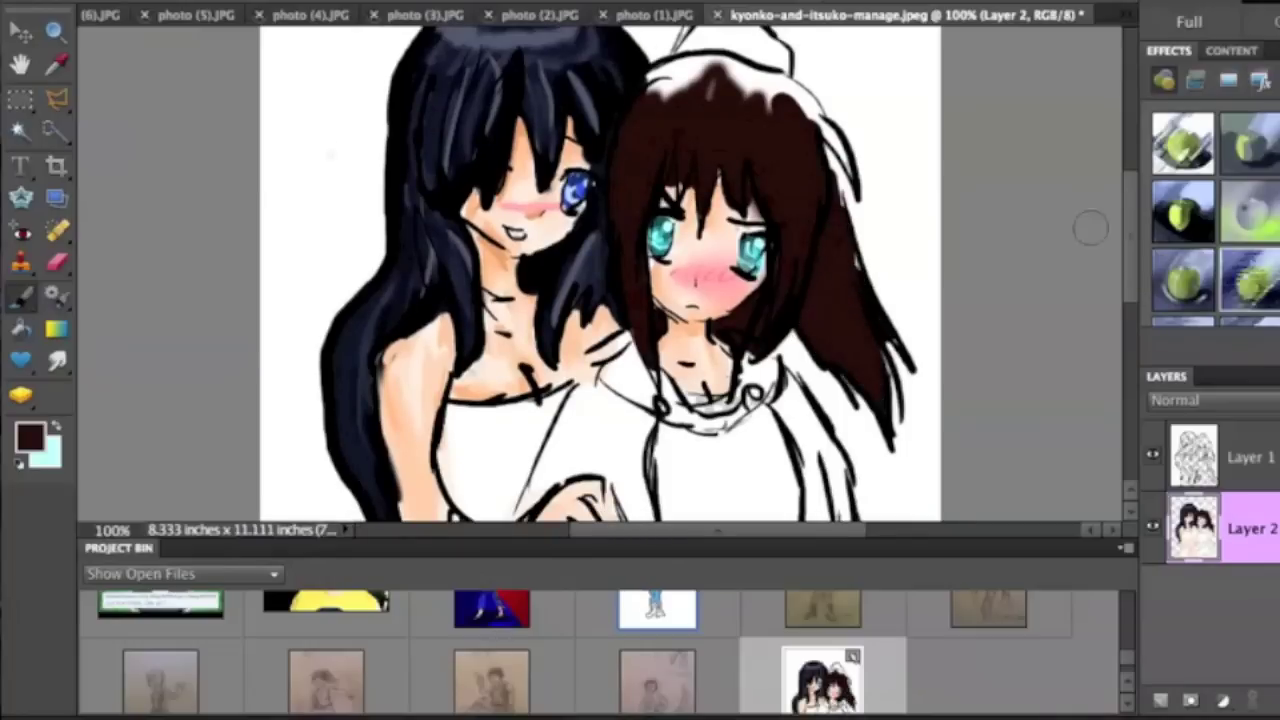
drag(1130, 335, 1130, 278)
drag(765, 210, 735, 202)
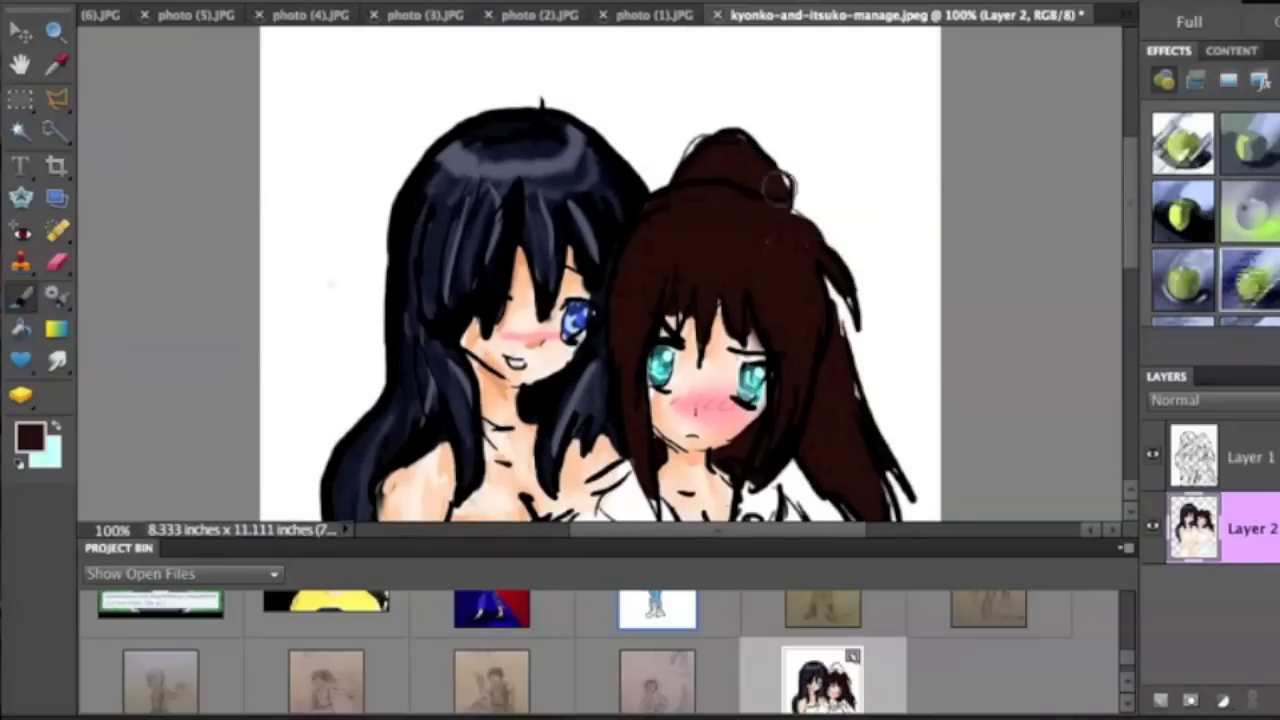
Step: Brush slightly lighter, muted brown strands over the ponytailed figure's fringe, crown and ponytail
click(30, 435)
click(573, 398)
click(936, 104)
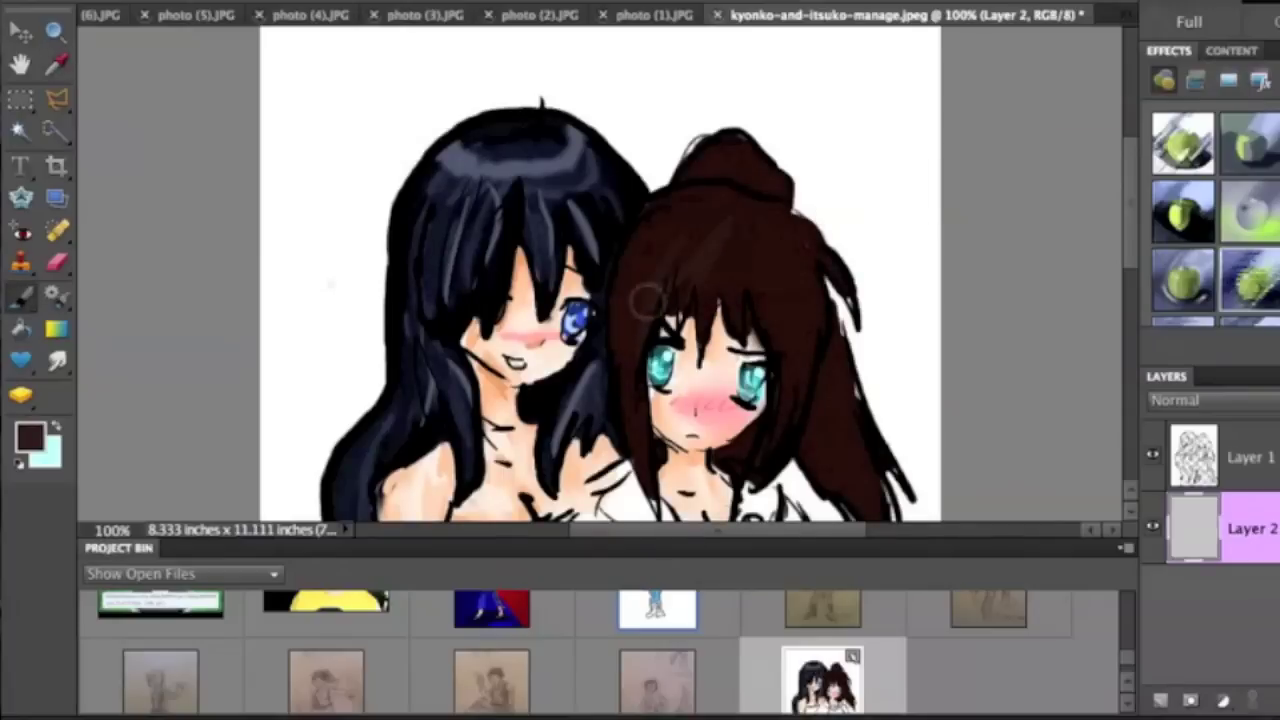
scroll(828, 288, down, 3)
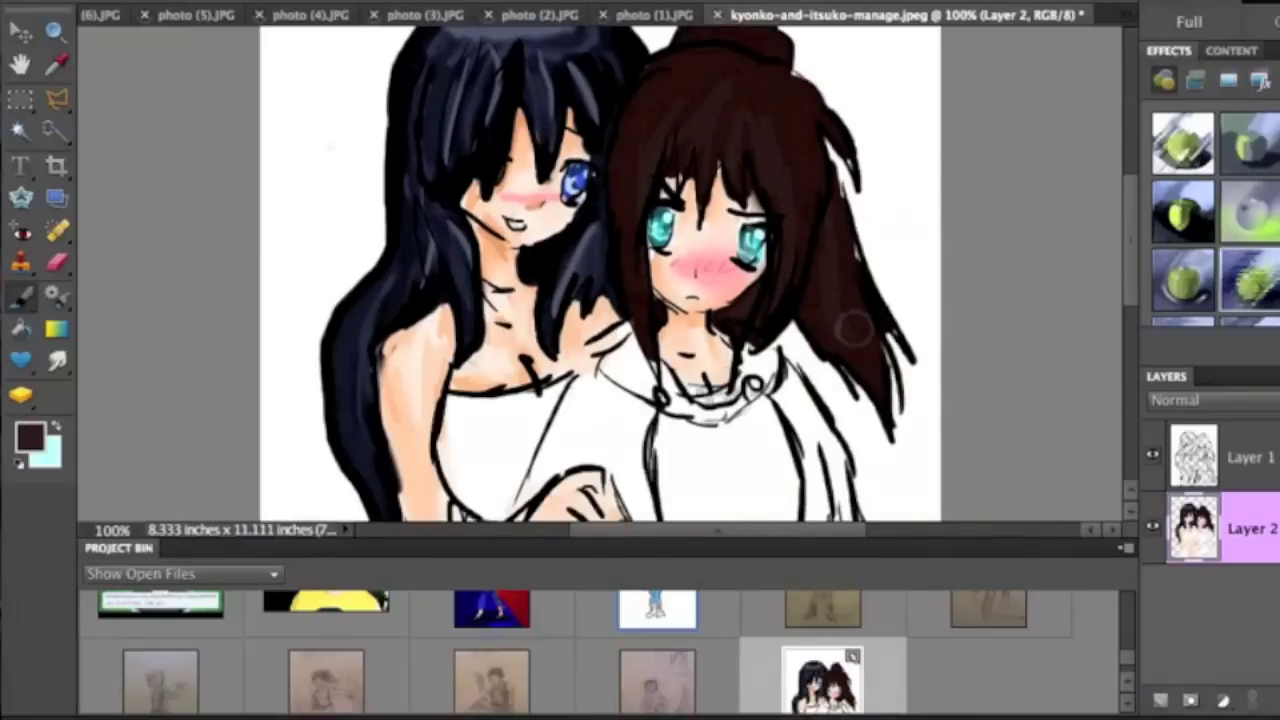
scroll(781, 185, up, 3)
Step: Set the brush colour to dark brown 1c100d and shade the ponytailed figure's hair strands
click(32, 445)
click(598, 418)
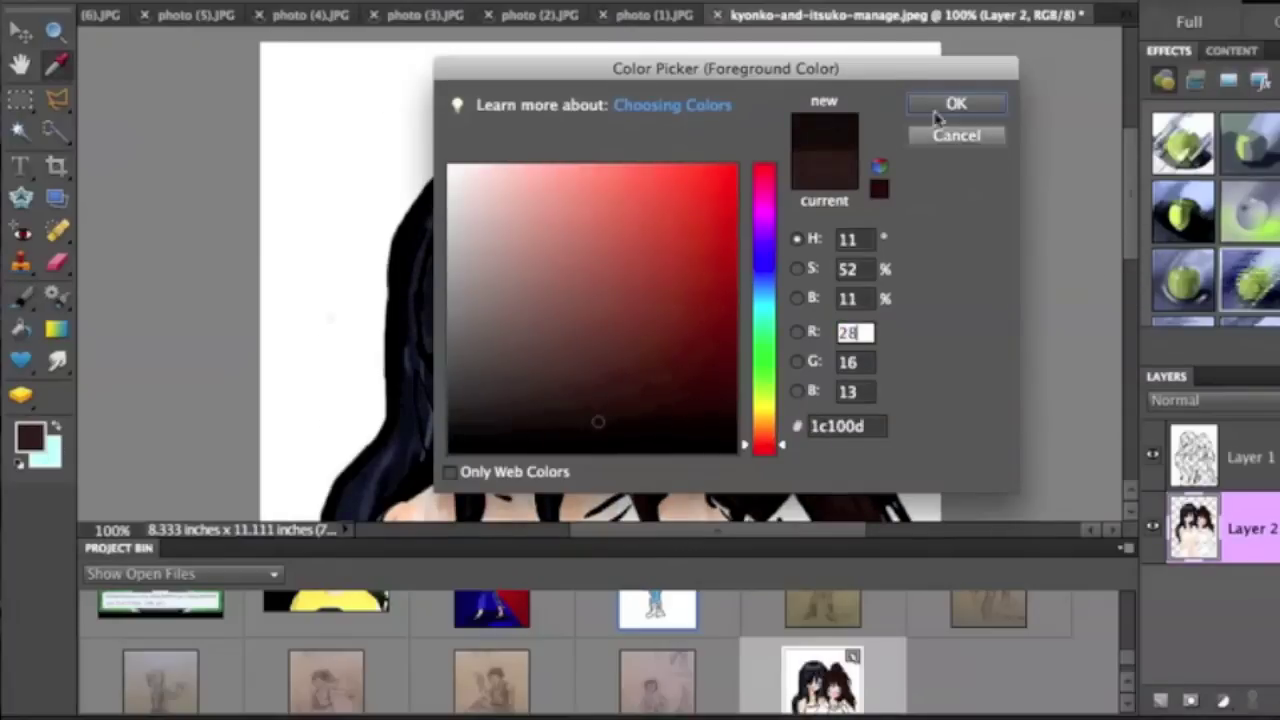
click(951, 104)
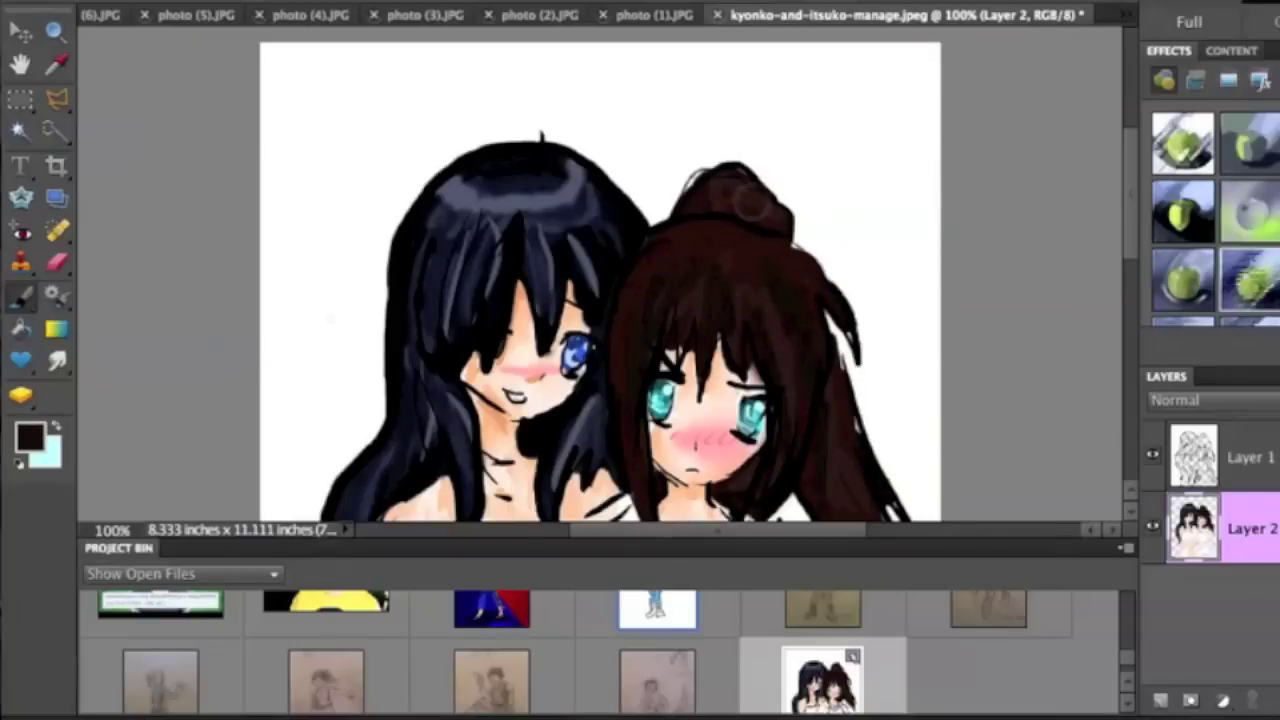
scroll(697, 205, down, 3)
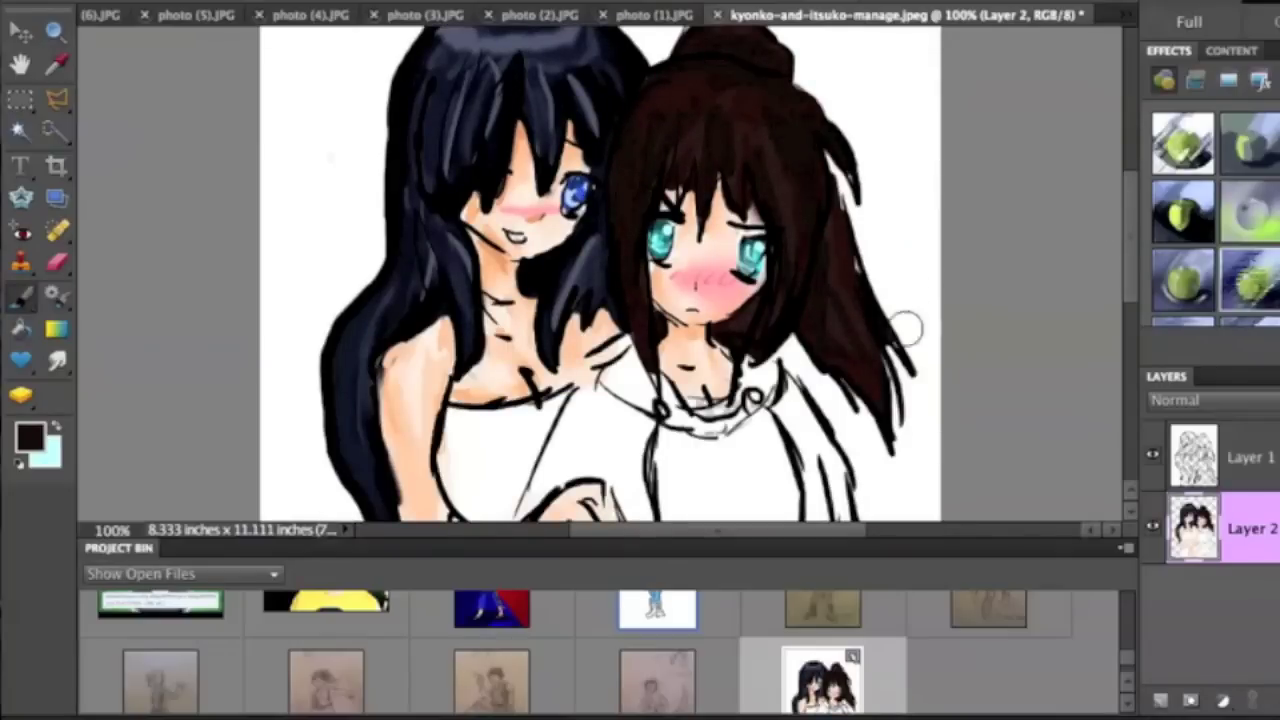
scroll(1128, 233, up, 1)
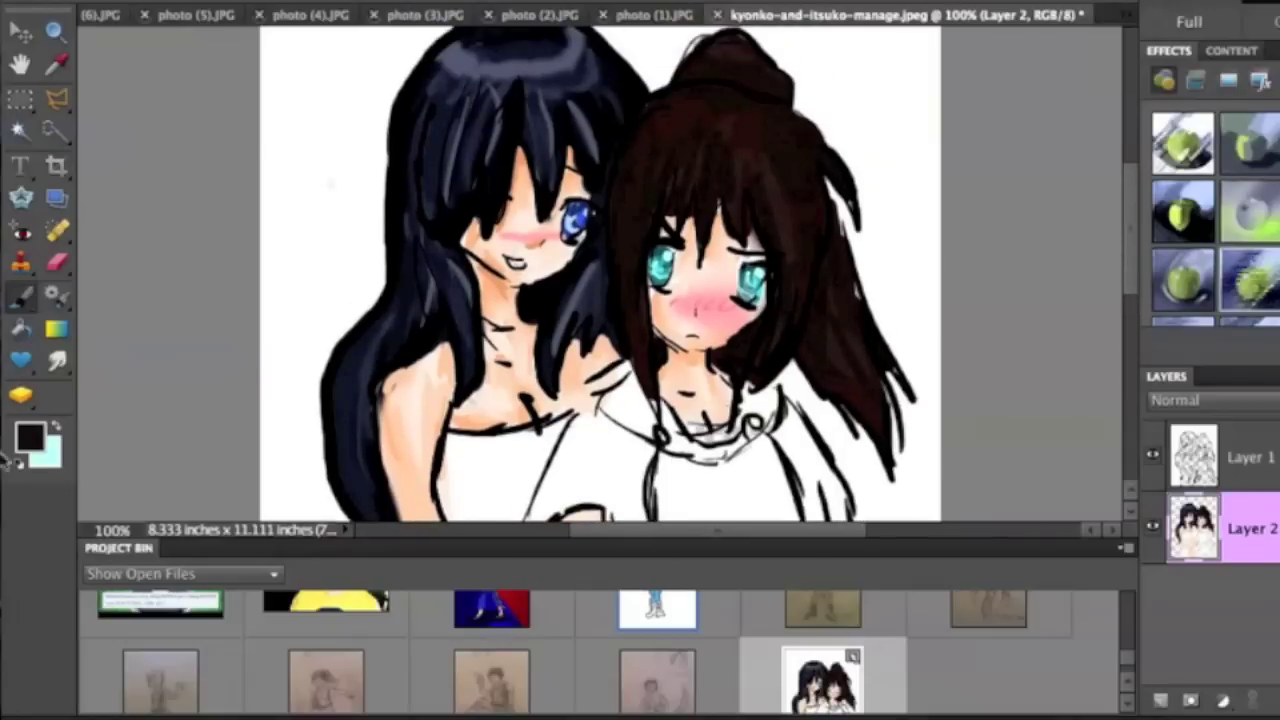
Step: Paint and smudge lighter brown highlights in the ponytailed figure's hair, and darken its raised top with 170f0d
click(30, 433)
click(561, 382)
click(958, 101)
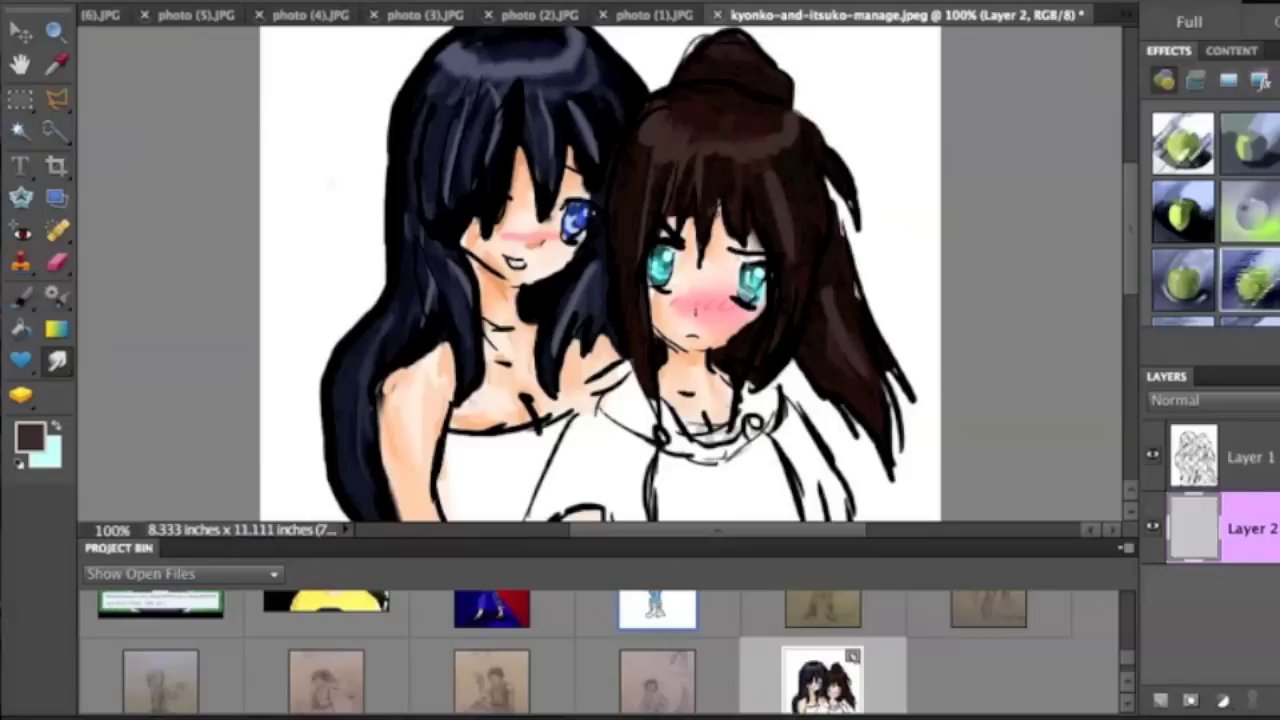
right_click(962, 163)
right_click(900, 150)
double_click(1112, 266)
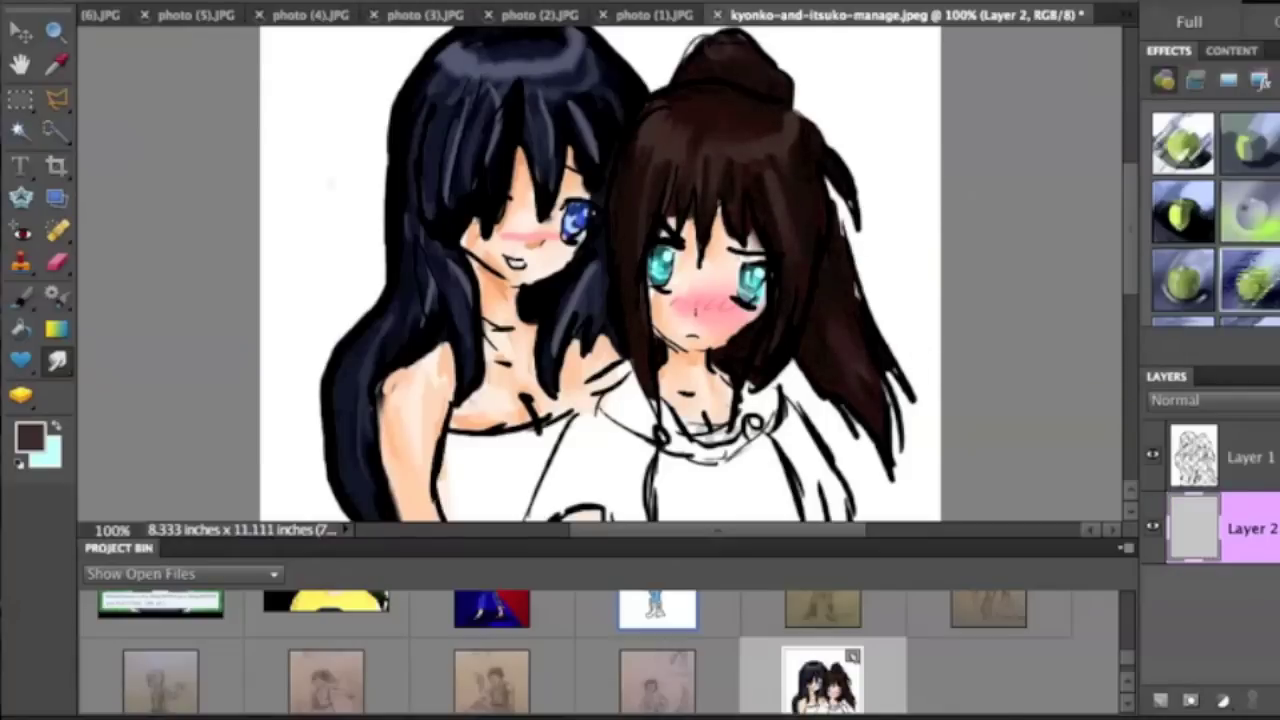
click(30, 436)
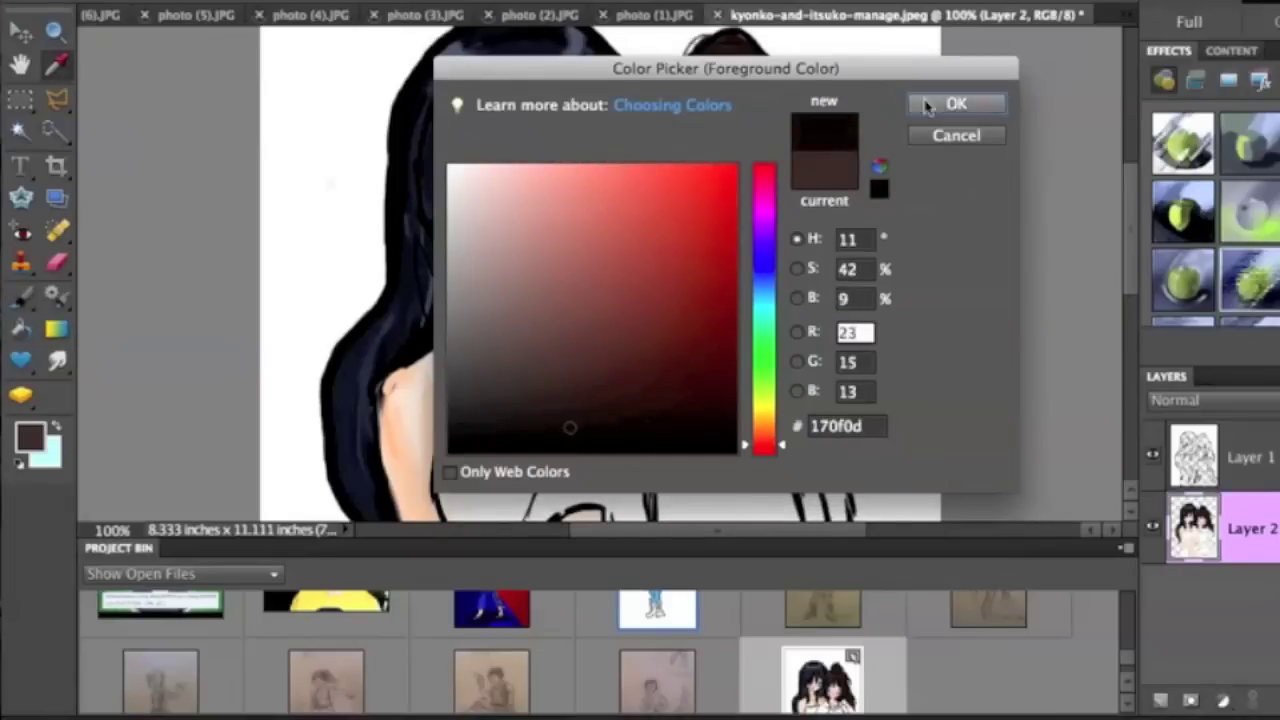
click(955, 105)
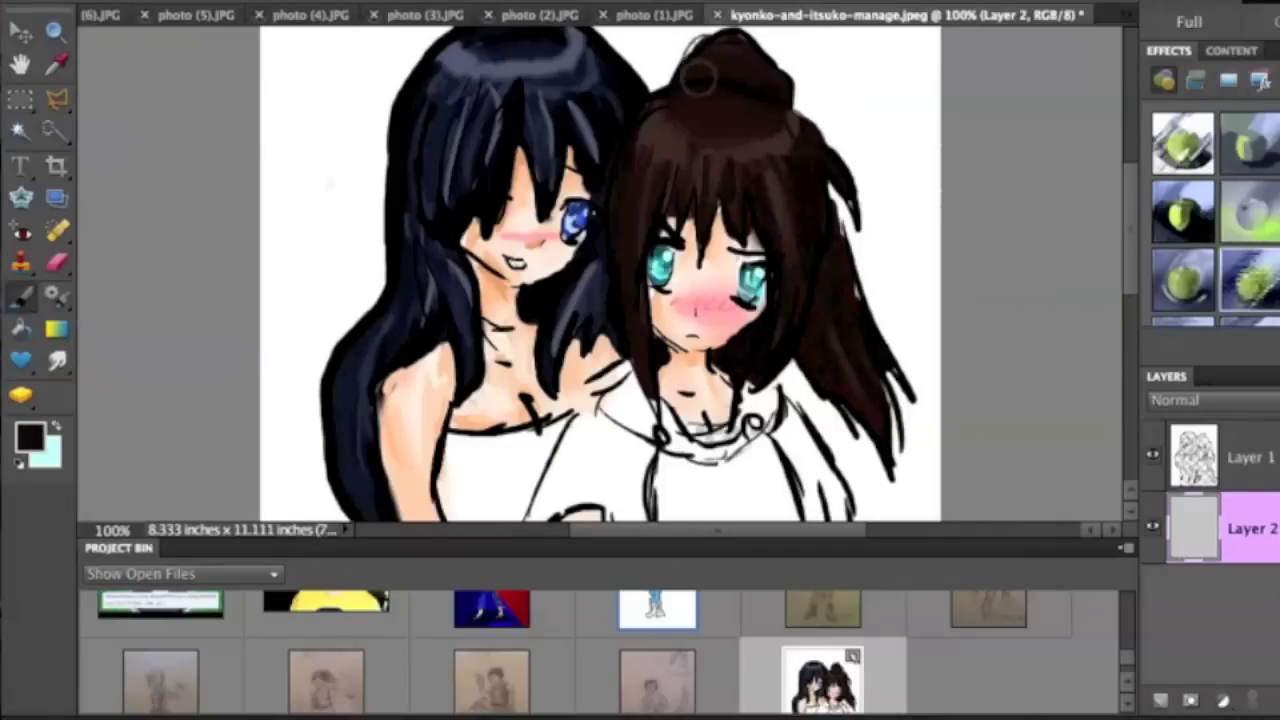
Step: Paint the long-haired figure's dress bright orange on the bodice and the skirt below the arm on Layer 2
drag(1128, 280, 1125, 362)
click(29, 437)
click(711, 229)
click(711, 280)
click(950, 103)
mouse_move(490, 228)
mouse_down()
mouse_move(457, 142)
mouse_move(565, 105)
mouse_up()
mouse_move(495, 345)
mouse_down()
mouse_move(455, 450)
mouse_move(460, 487)
mouse_up()
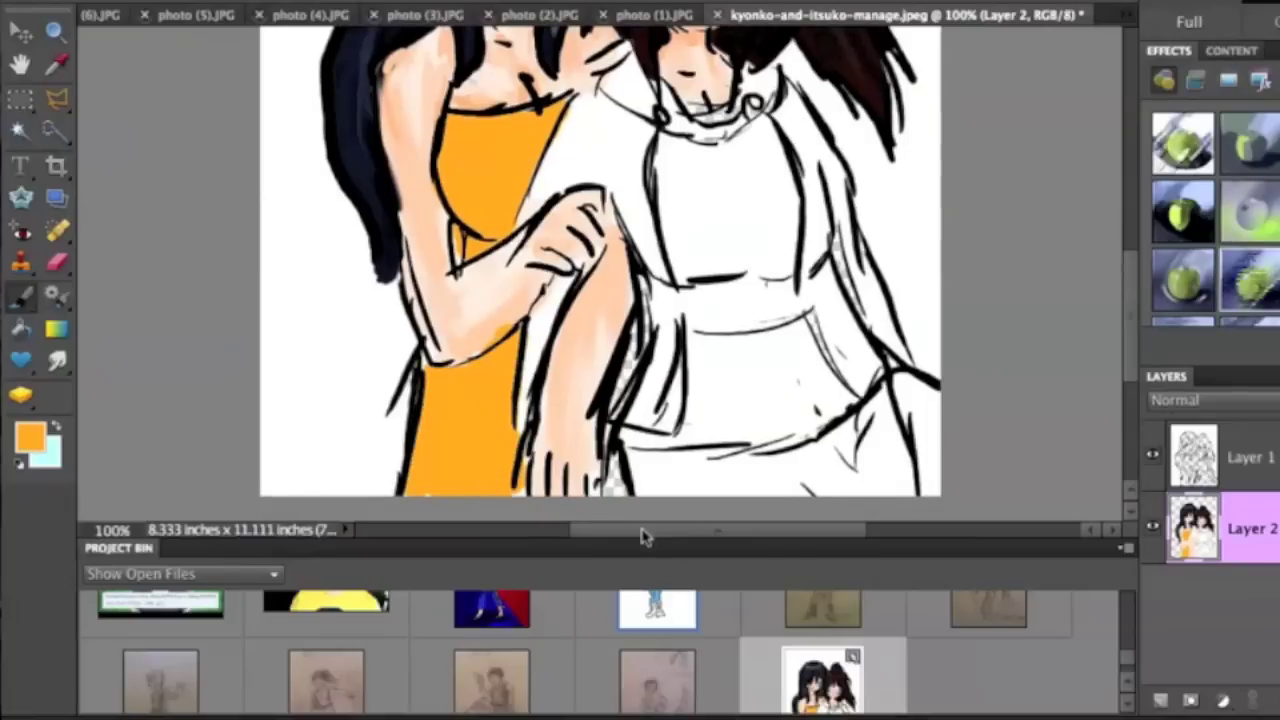
Step: Shade the bodice and skirt of the orange dress with a darker brownish orange on Layer 2
scroll(1100, 318, up, 2)
key(ctrl+minus)
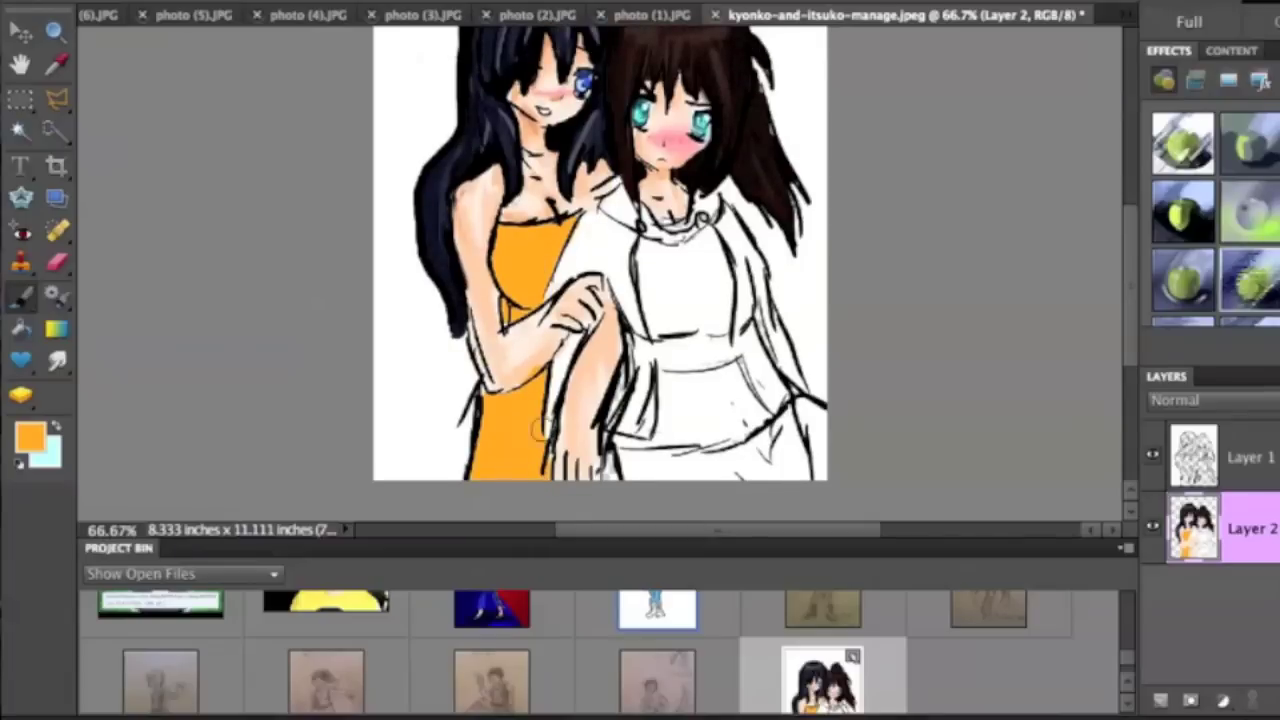
scroll(1045, 357, up, 2)
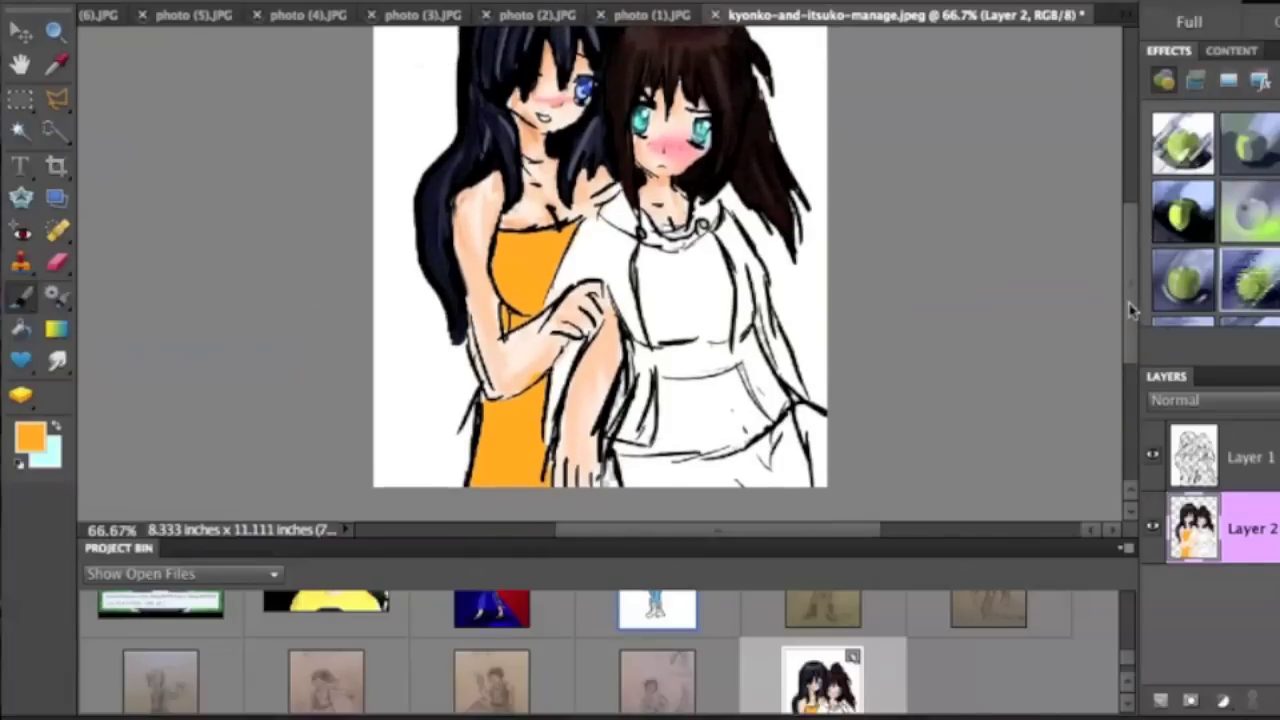
click(30, 437)
click(700, 314)
click(957, 100)
drag(500, 290, 540, 335)
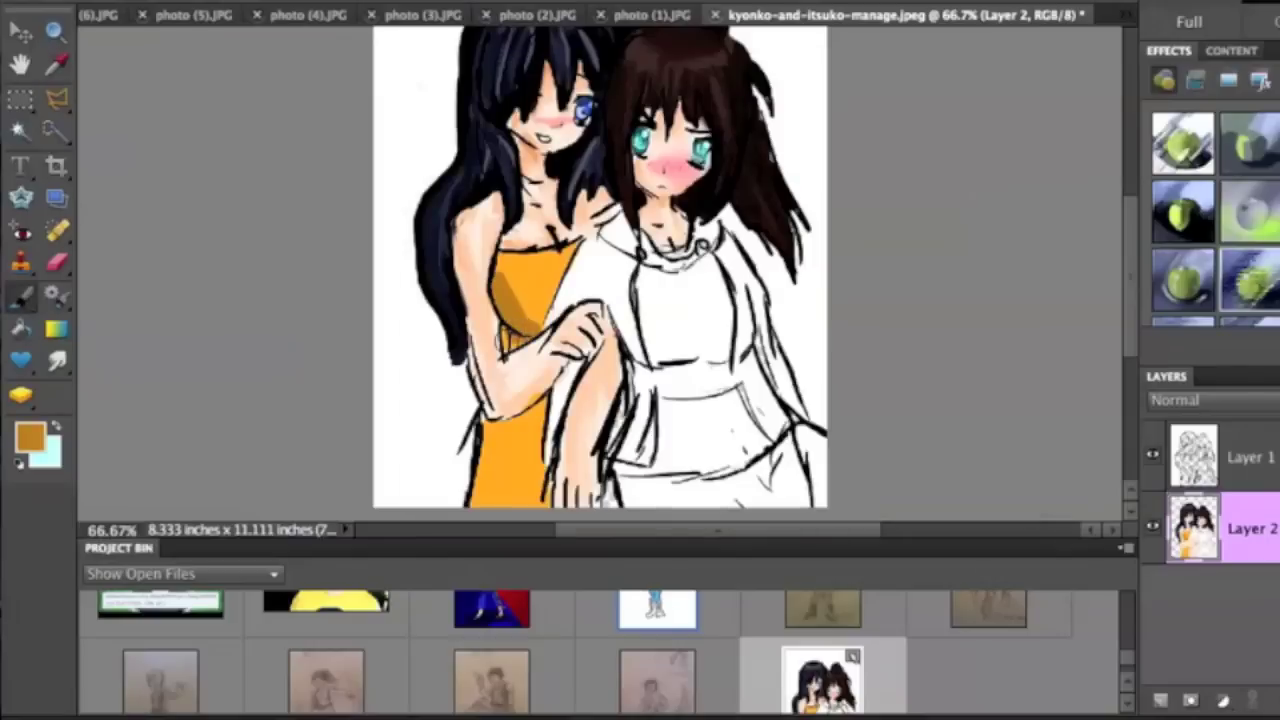
drag(530, 255, 565, 262)
drag(495, 410, 540, 470)
drag(530, 425, 515, 500)
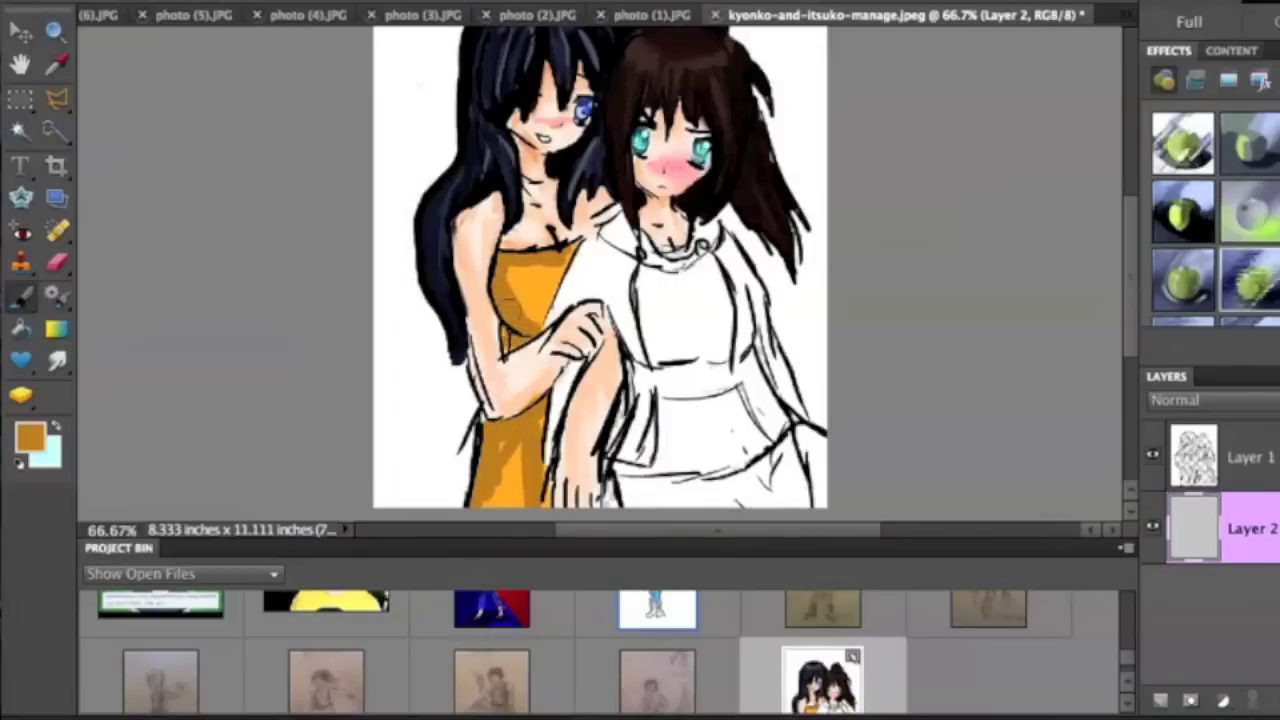
Step: Paint ffcb5a highlights and dark brown shadows on the orange dress's bodice and skirt, and smudge them together
click(30, 442)
click(634, 166)
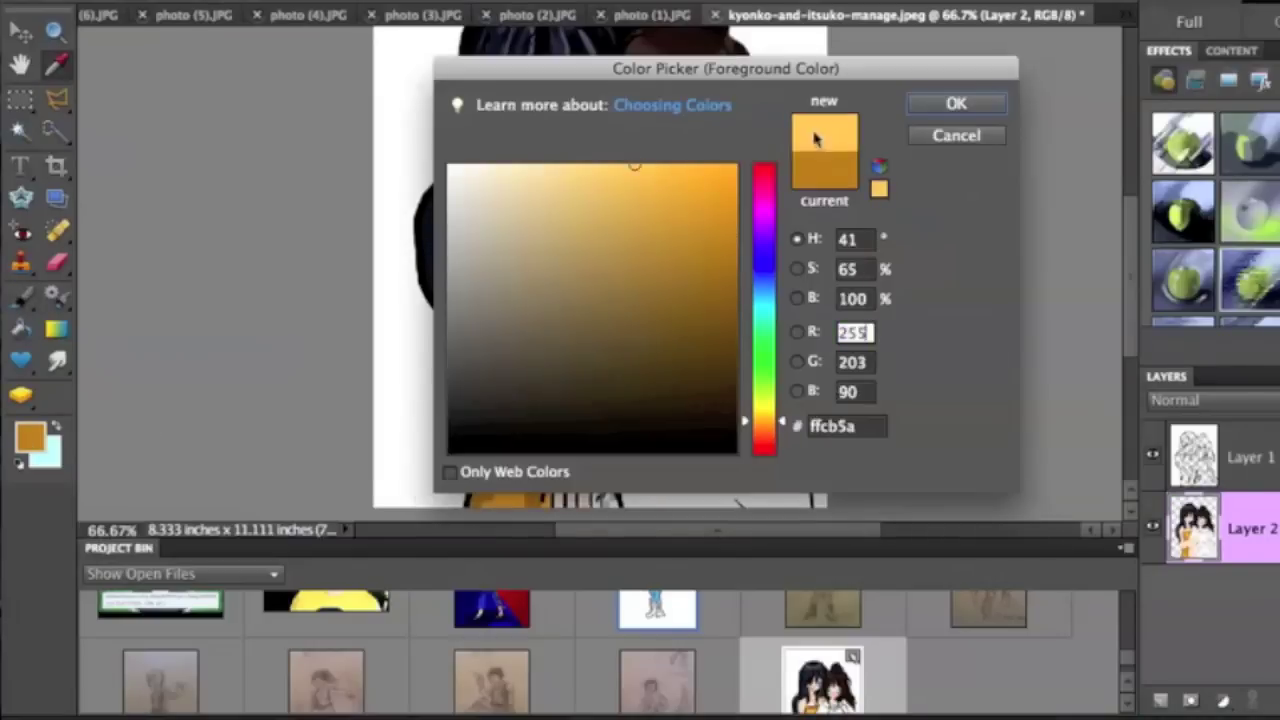
click(957, 103)
click(40, 438)
click(732, 292)
click(957, 103)
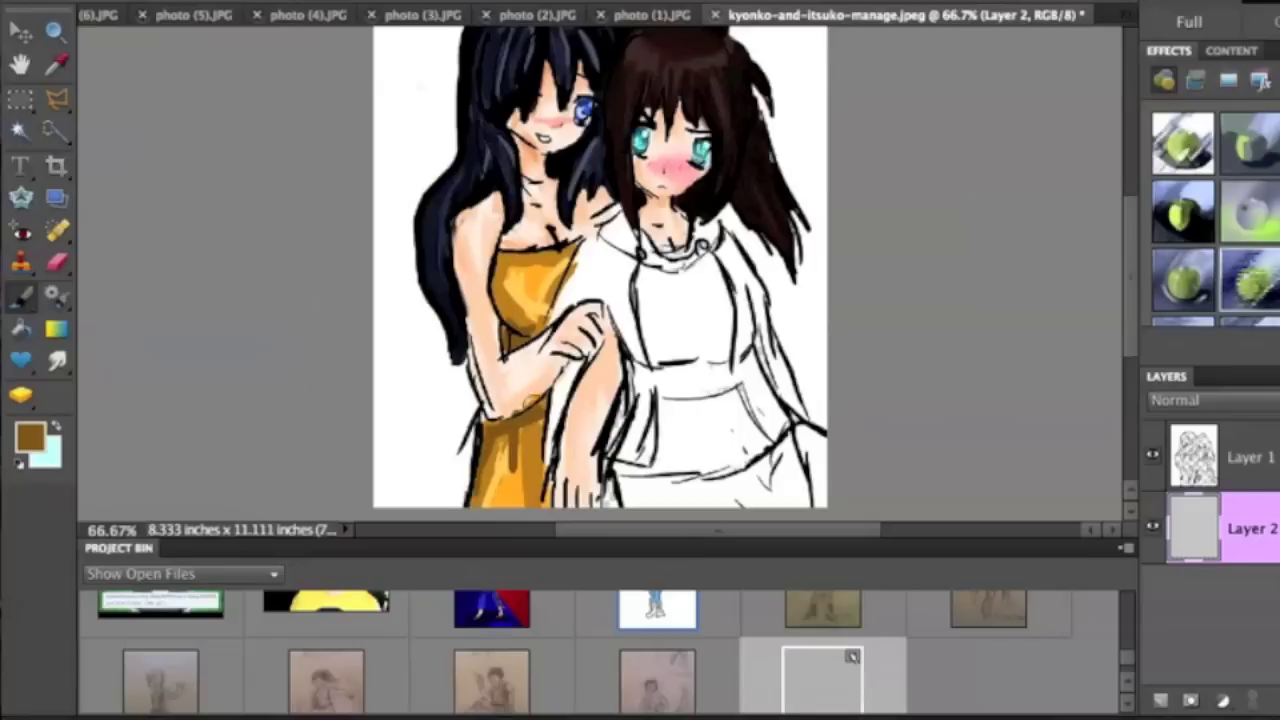
drag(522, 440, 508, 488)
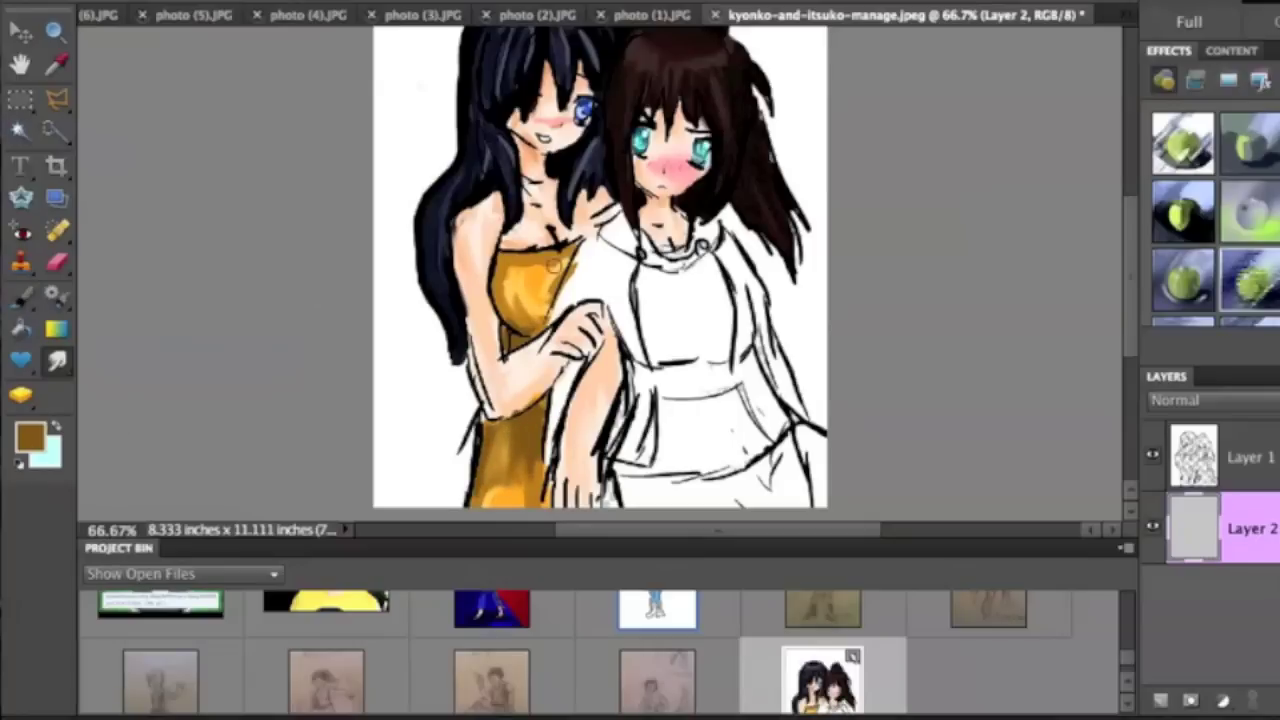
Step: Set the brush colour to dark purple and start filling the front of the ponytailed figure's hoodie on Layer 2
mouse_move(1132, 350)
mouse_down()
mouse_move(1131, 334)
mouse_move(1091, 363)
mouse_move(1132, 345)
mouse_up()
click(30, 435)
drag(760, 420, 754, 329)
click(956, 103)
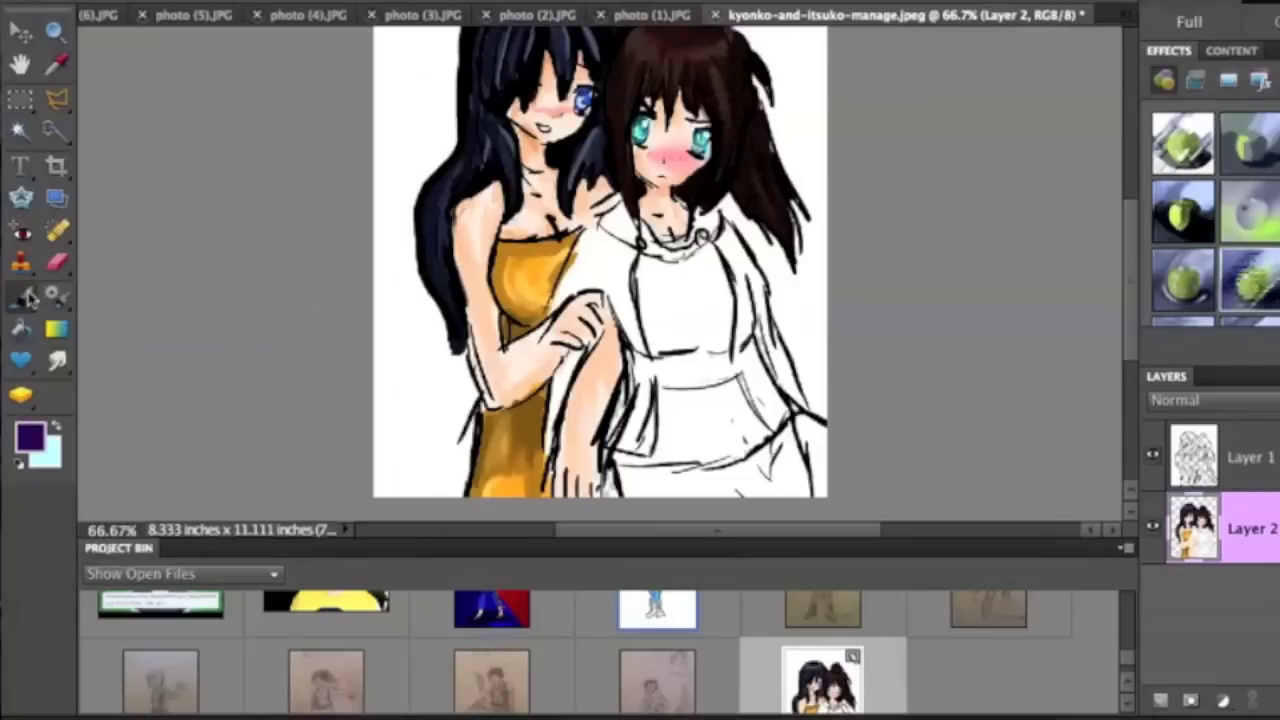
drag(666, 340, 628, 305)
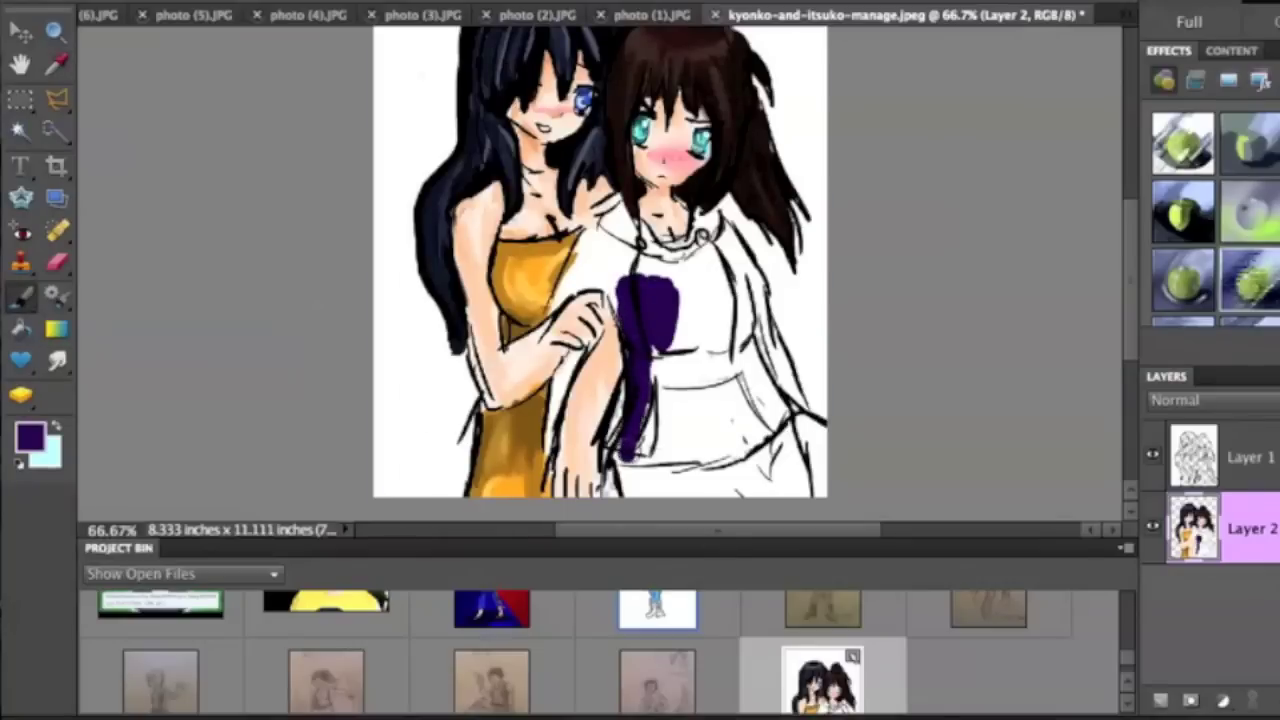
drag(655, 385, 715, 445)
Step: Add a new layer between the line art and Layer 2, and merge it down into Layer 2
key(alt+bracketright)
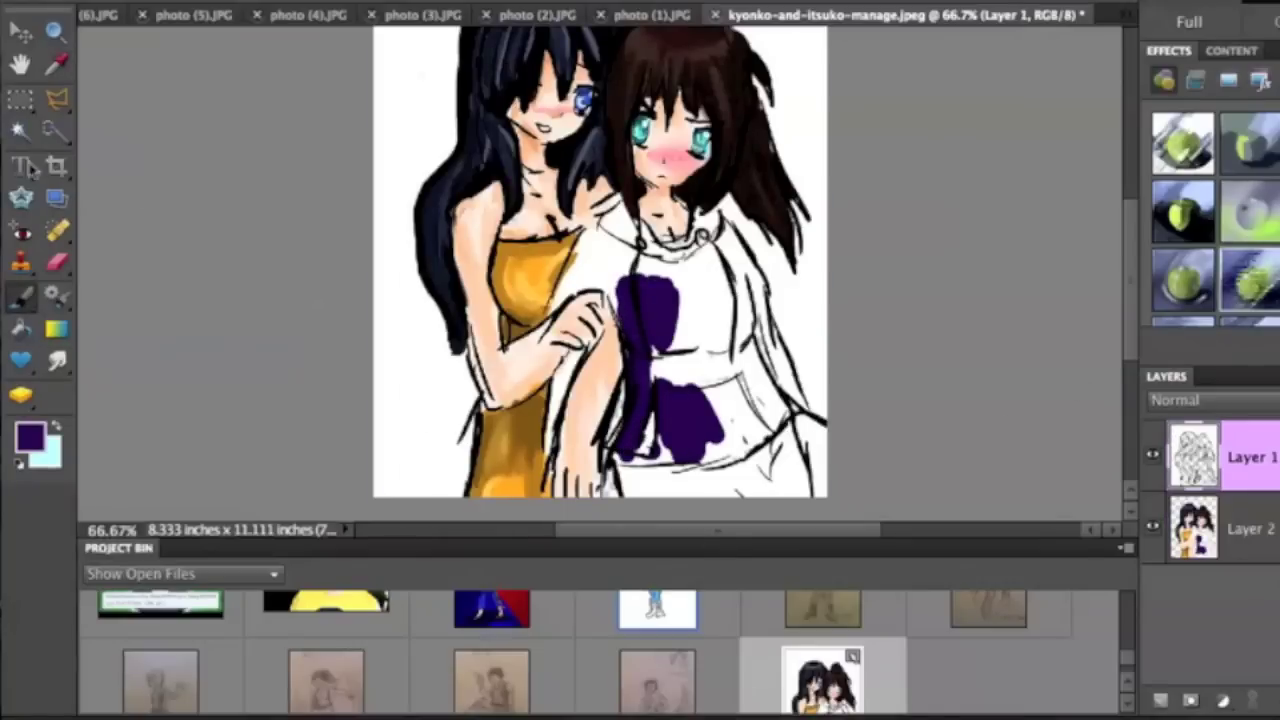
key(ctrl+alt+shift+n)
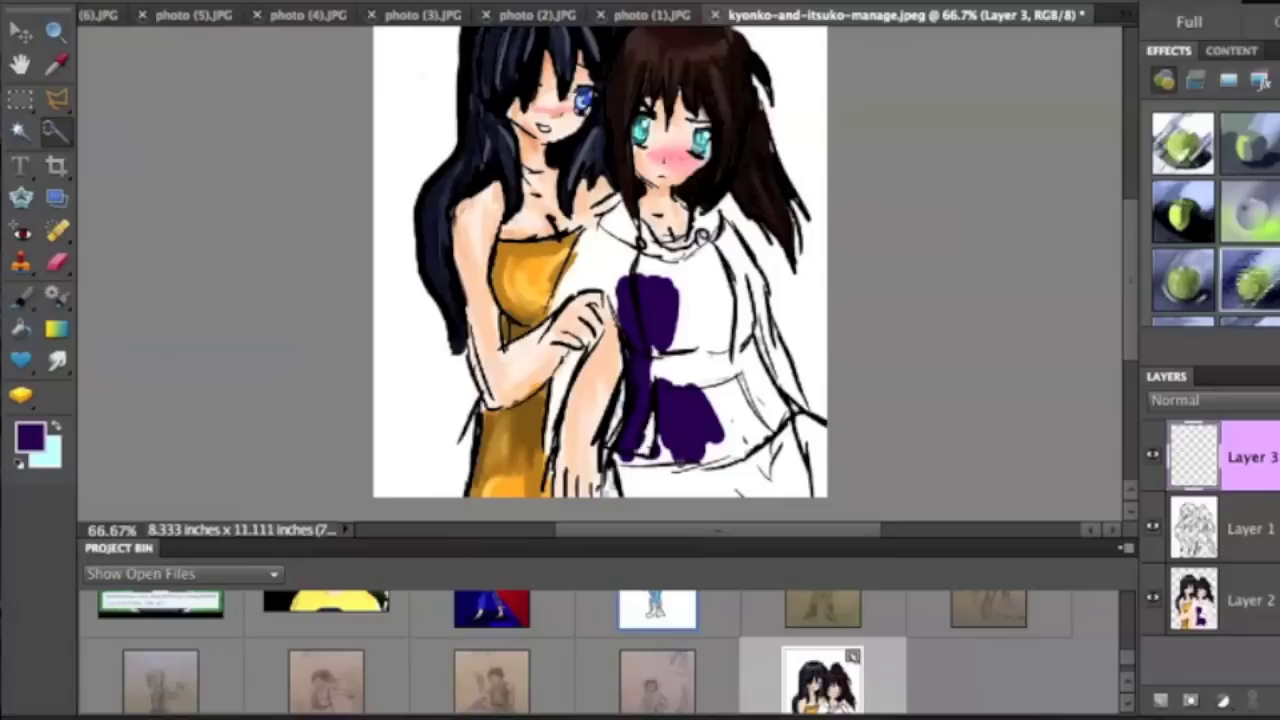
drag(1185, 480, 1222, 518)
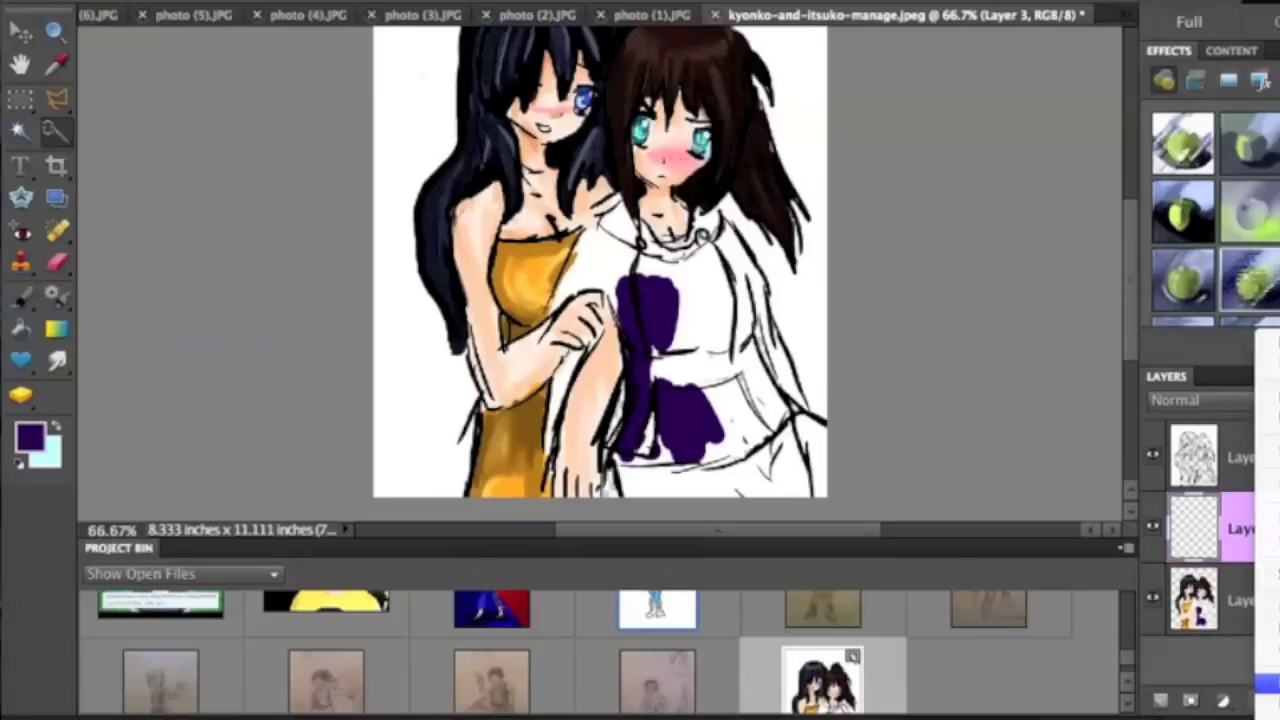
key(ctrl+e)
Step: Fill the rest of the hoodie's body and both sleeves with dark purple on Layer 2, leaving the collar unpainted
click(1240, 456)
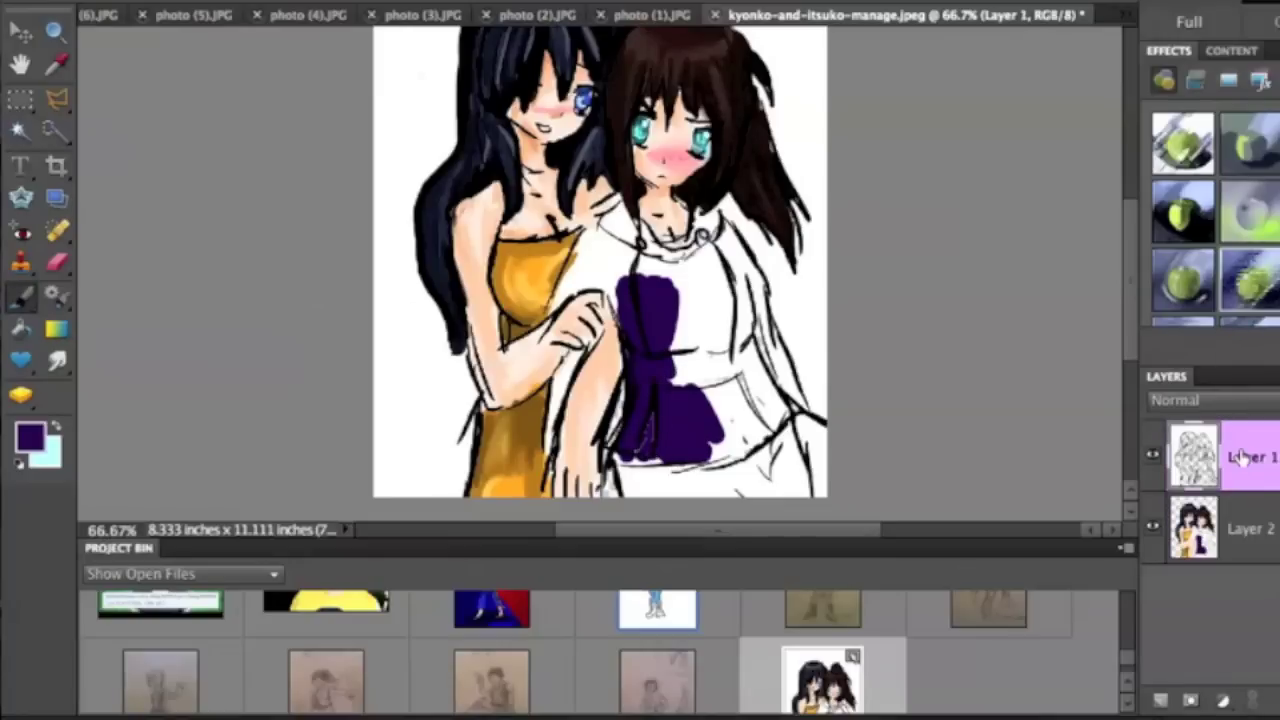
click(1240, 536)
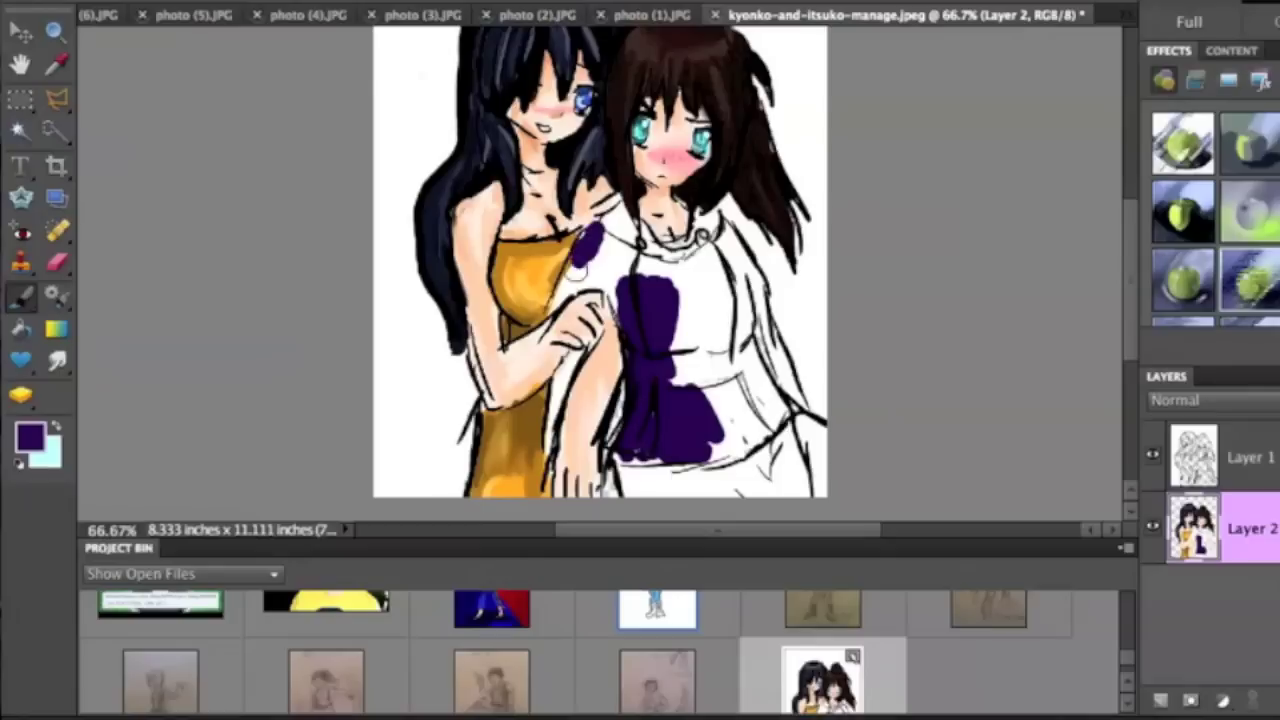
mouse_move(620, 245)
mouse_down()
mouse_move(572, 260)
mouse_move(557, 445)
mouse_move(622, 383)
mouse_move(625, 432)
mouse_up()
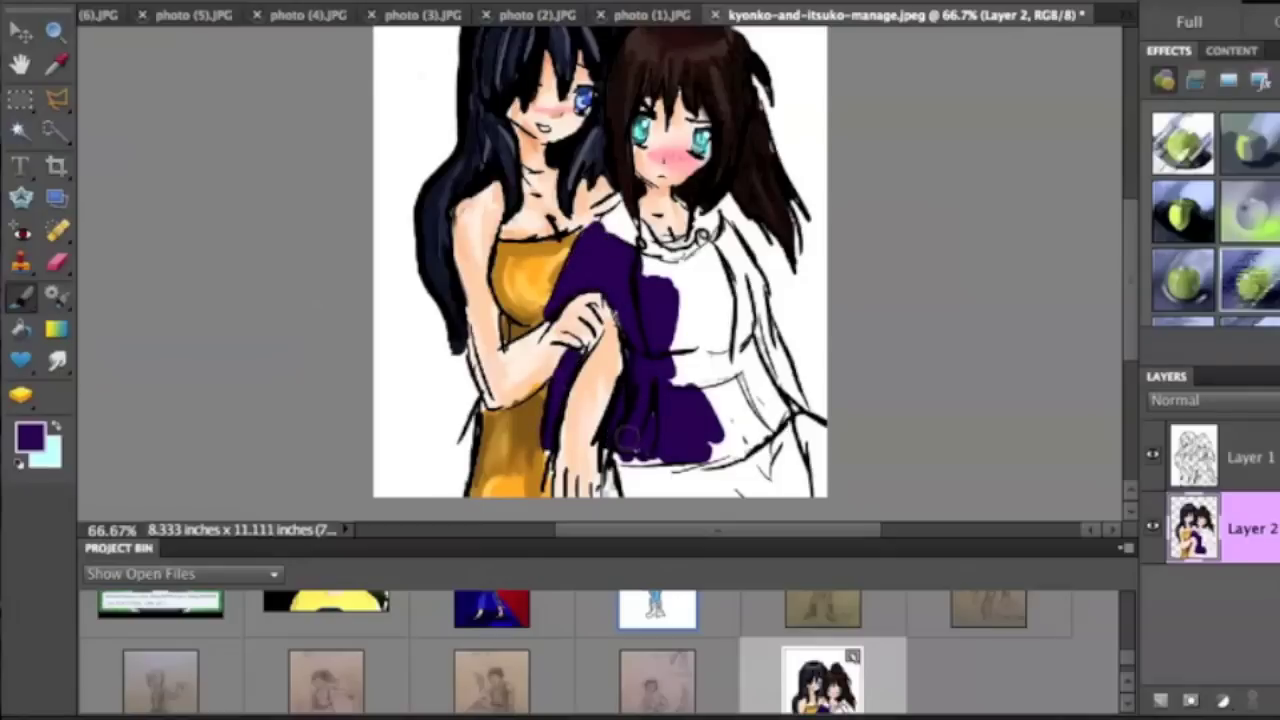
mouse_move(770, 450)
mouse_down()
mouse_move(750, 270)
mouse_move(700, 245)
mouse_move(715, 390)
mouse_move(800, 380)
mouse_up()
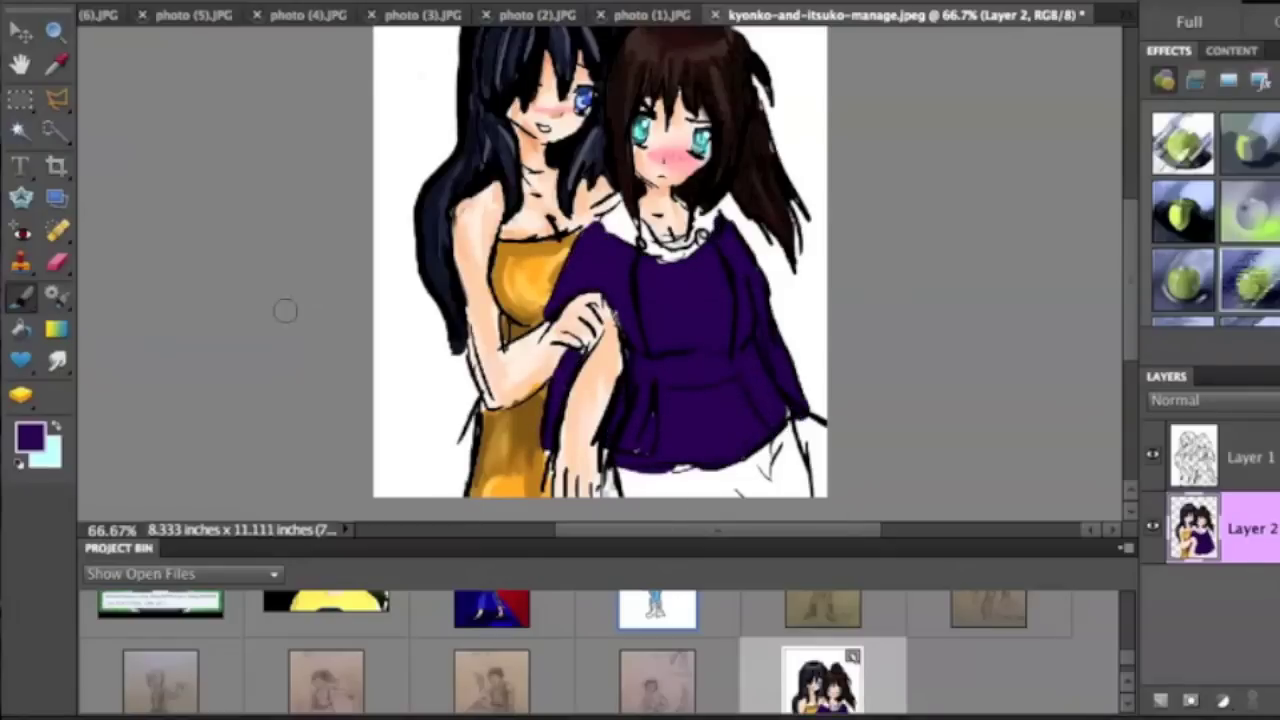
Step: Shade the hoodie's folds, sleeves and area below the chest with a near-black purple
click(30, 437)
click(735, 407)
click(954, 103)
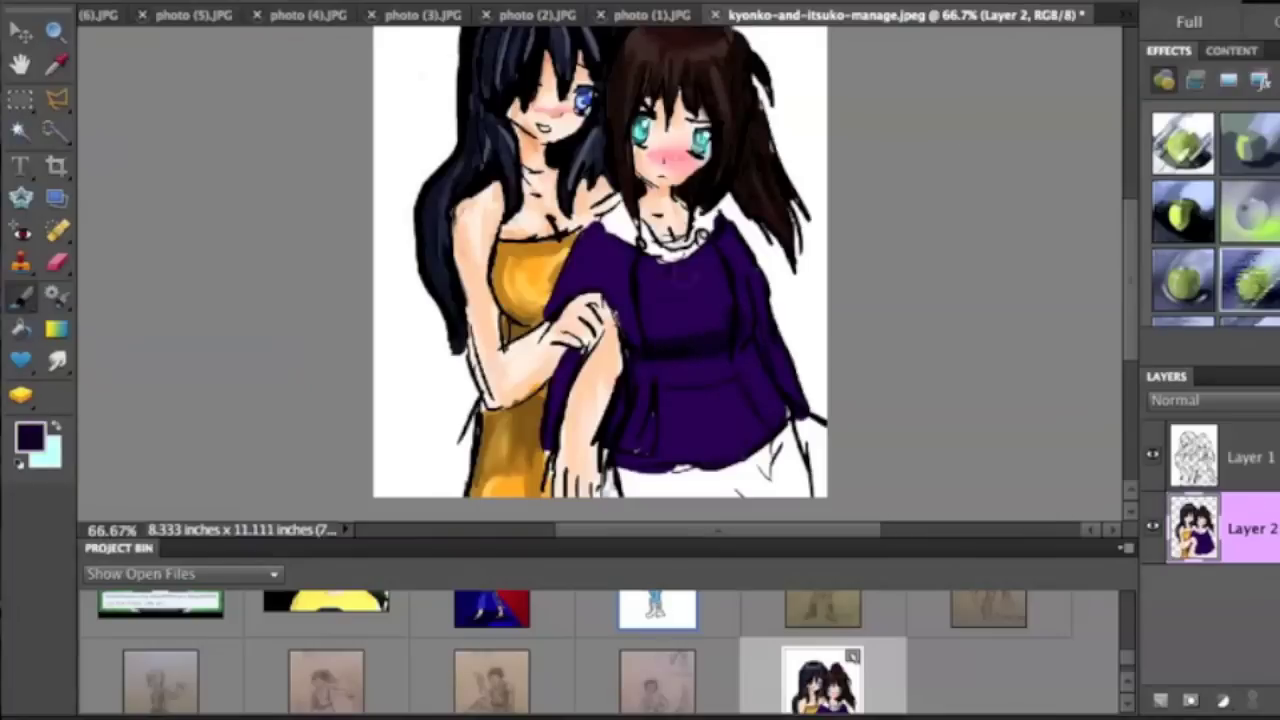
drag(603, 305, 760, 345)
drag(810, 410, 640, 436)
drag(760, 440, 593, 264)
Step: Set the brush colour to 23053f and paint the hoodie's collar around the neck
click(30, 437)
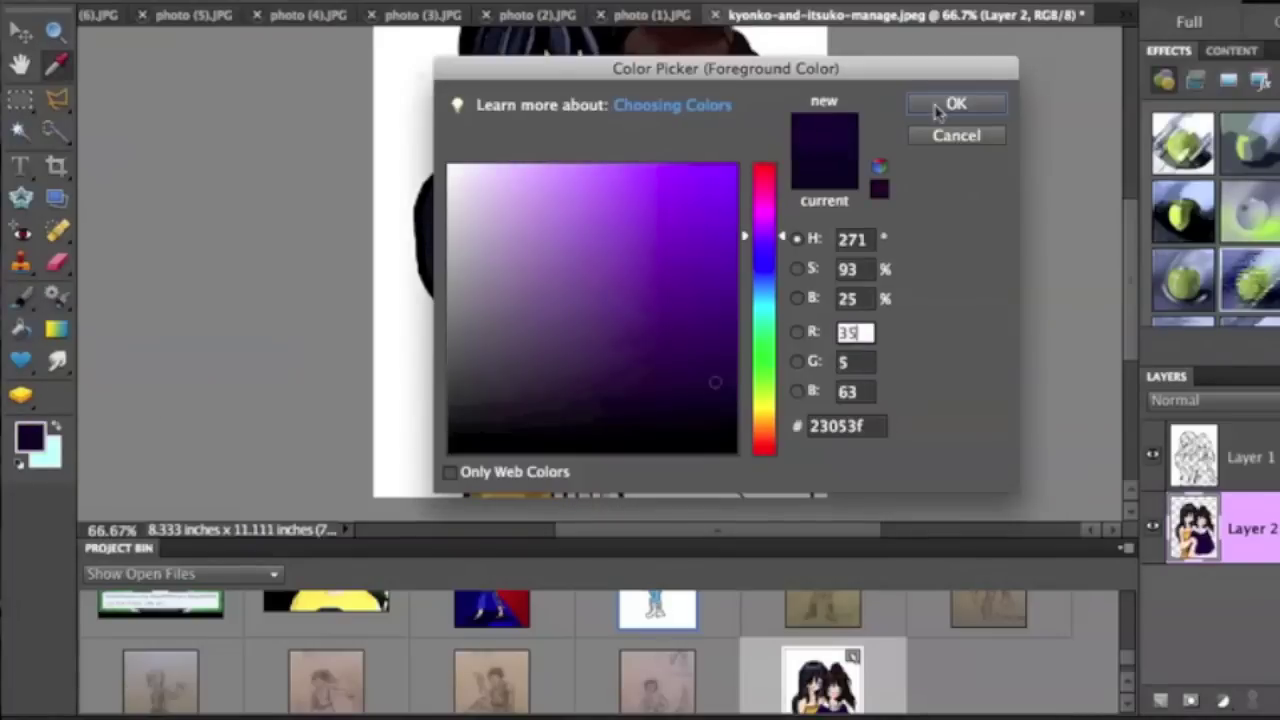
click(954, 104)
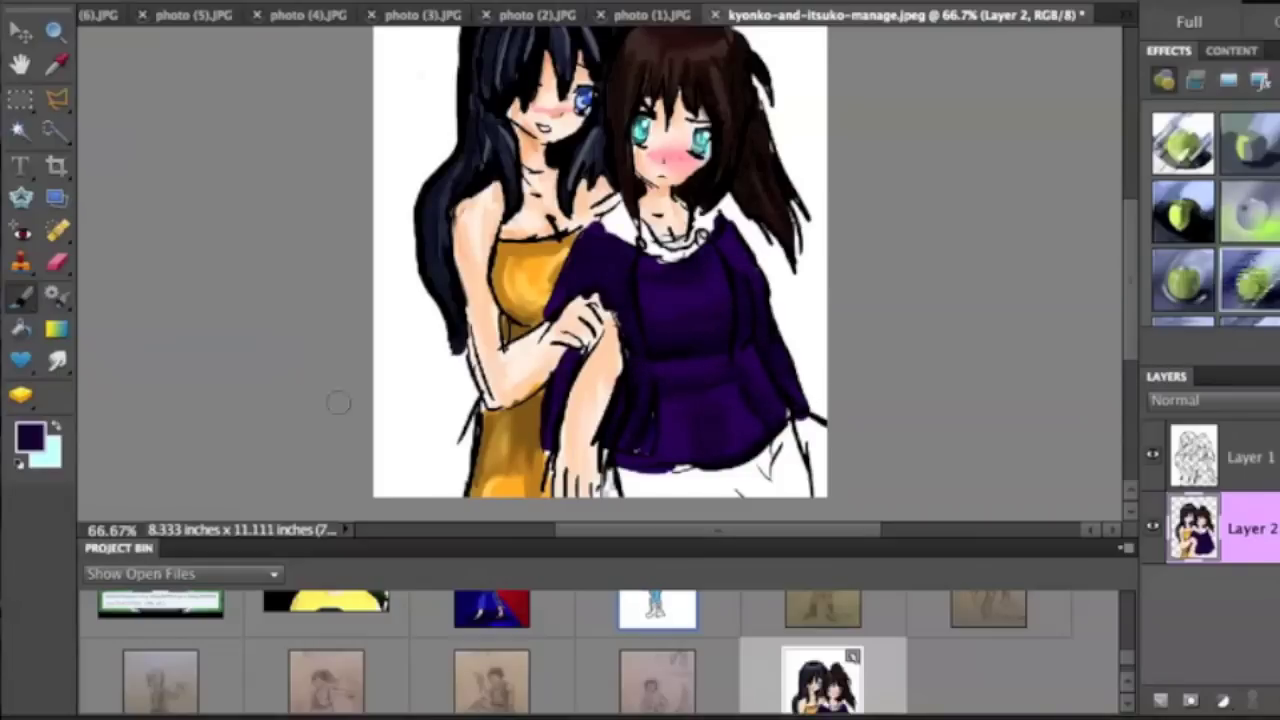
mouse_move(612, 228)
mouse_down()
mouse_move(665, 245)
mouse_move(705, 222)
mouse_up()
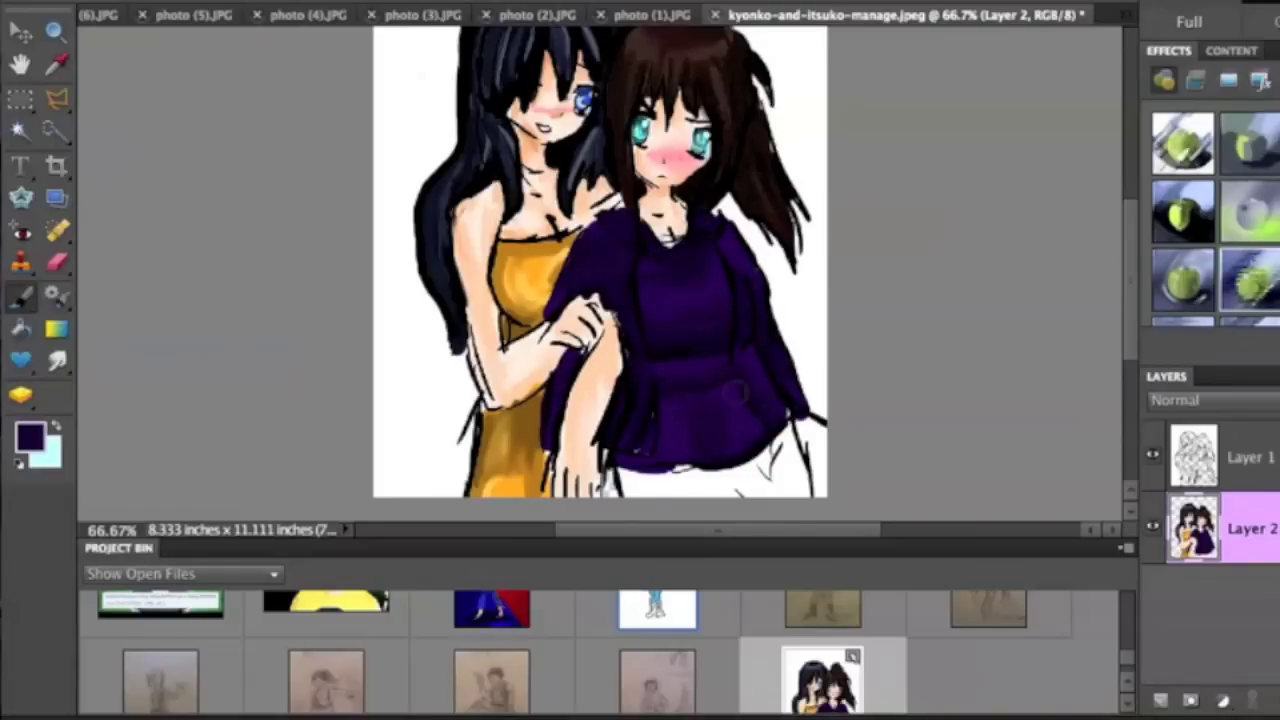
Step: Paint lighter purple highlights on the hoodie's chest, sleeves, lower front and collar
click(28, 436)
click(613, 365)
key(Return)
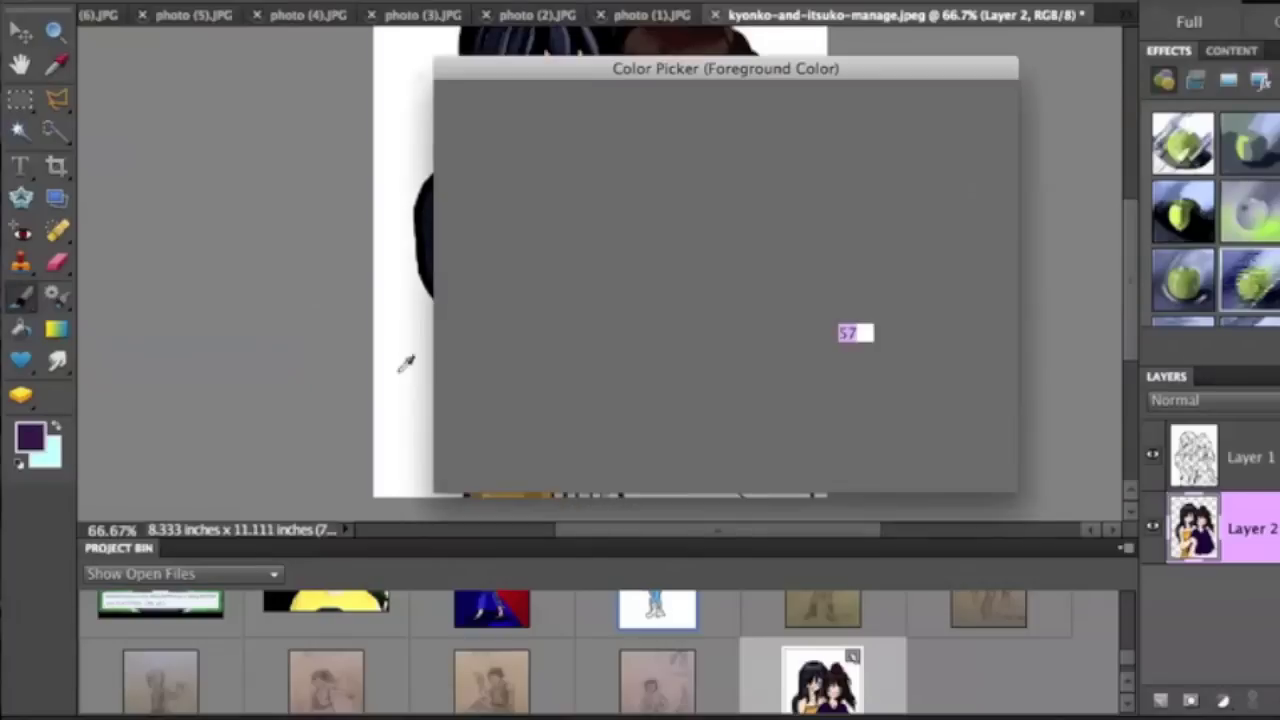
click(28, 436)
click(647, 332)
click(957, 104)
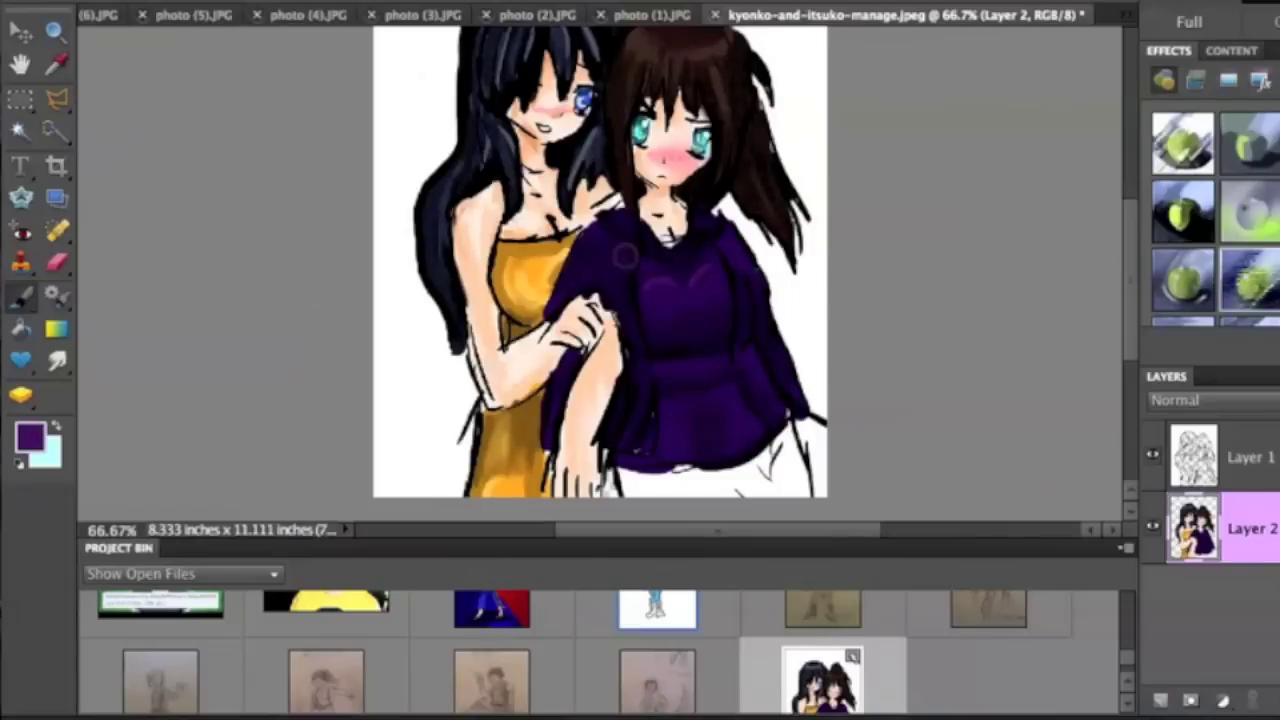
mouse_move(683, 386)
mouse_down()
mouse_move(717, 407)
mouse_move(640, 441)
mouse_up()
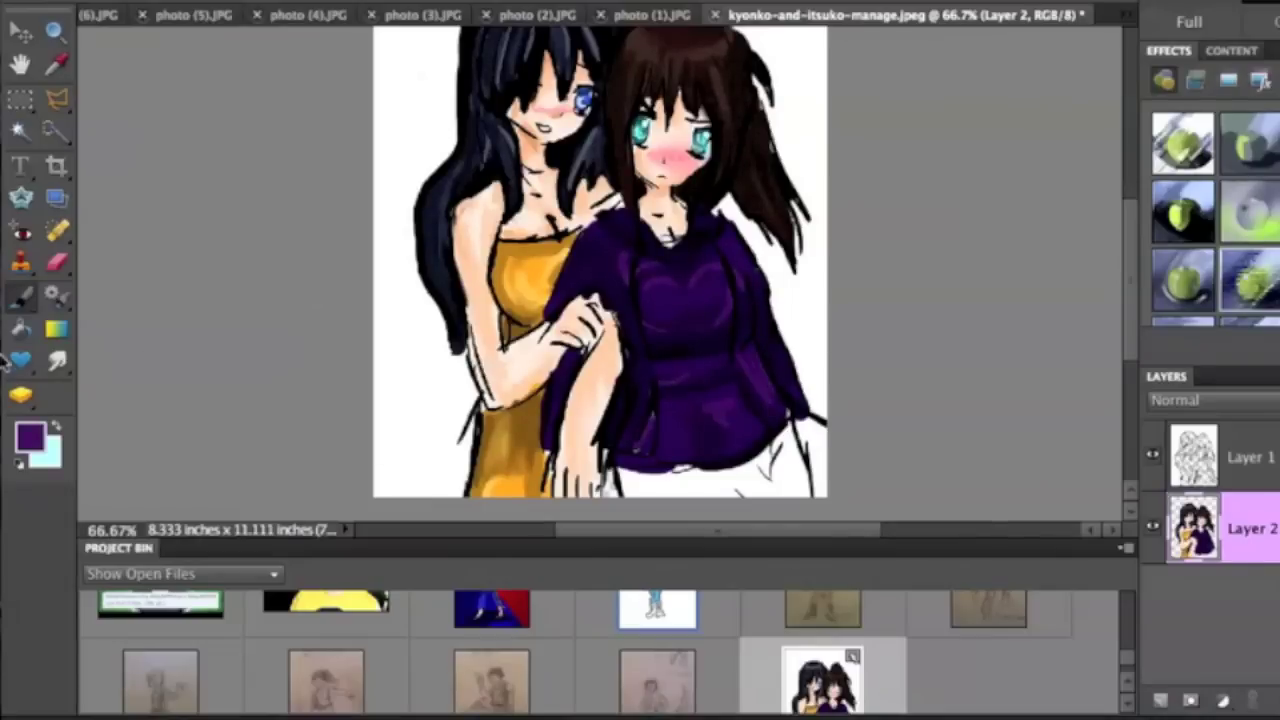
click(644, 228)
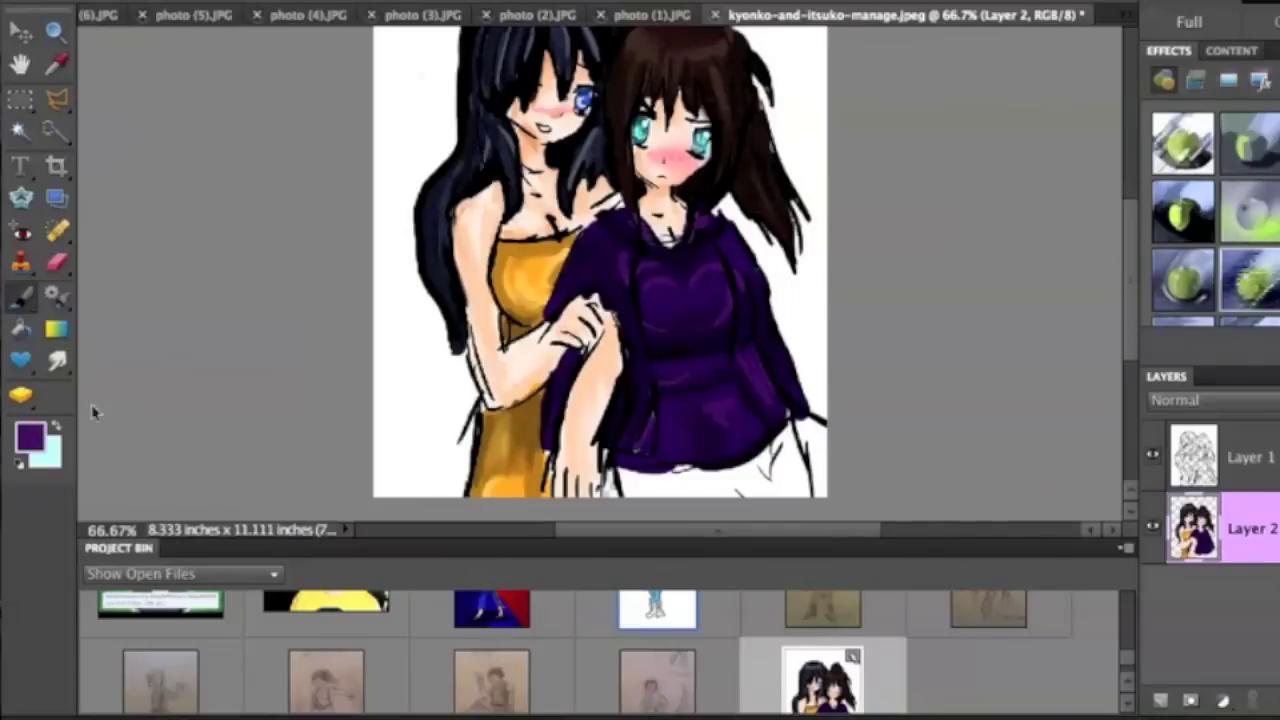
Step: Smudge the hoodie's highlights into the surrounding purple across the chest and lower front
drag(707, 414, 678, 380)
drag(719, 321, 690, 275)
drag(697, 330, 785, 394)
click(655, 387)
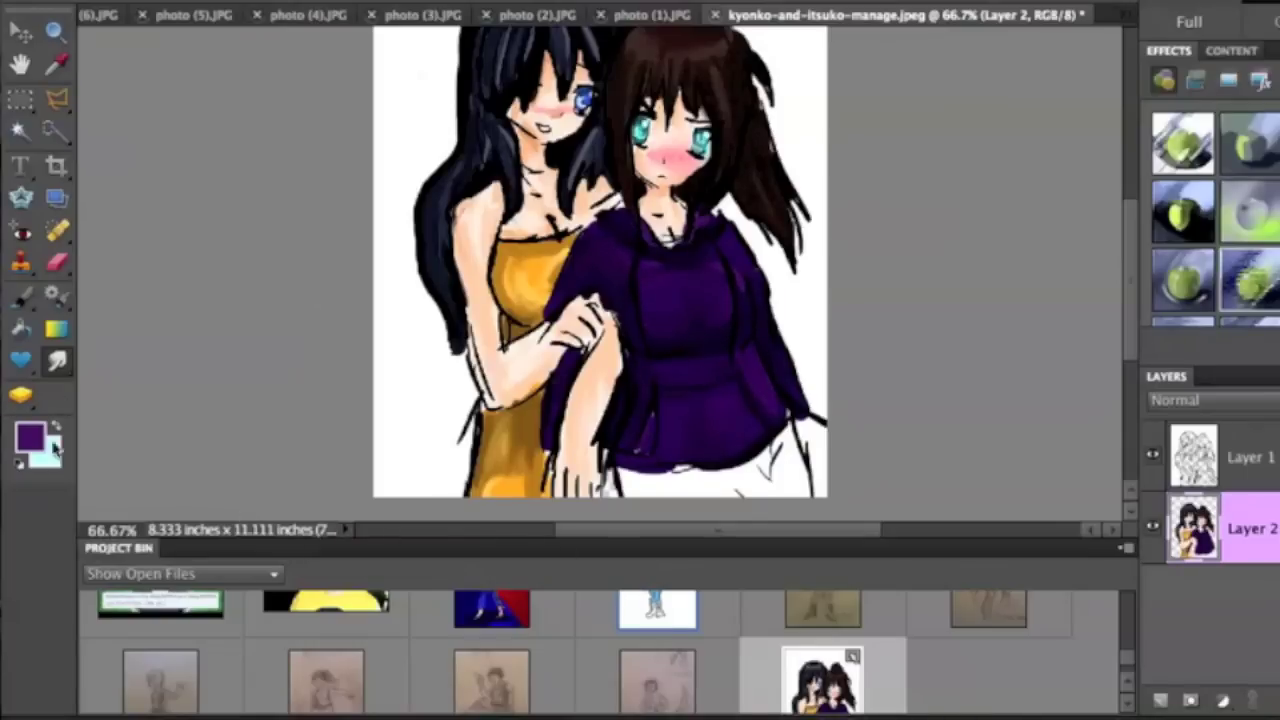
Step: Paint the hoodie's eyelets and drawstrings pale cyan on Layer 1, and shade the drawstrings with grey
key(alt+bracketright)
click(643, 241)
click(703, 235)
drag(708, 240, 740, 352)
click(30, 437)
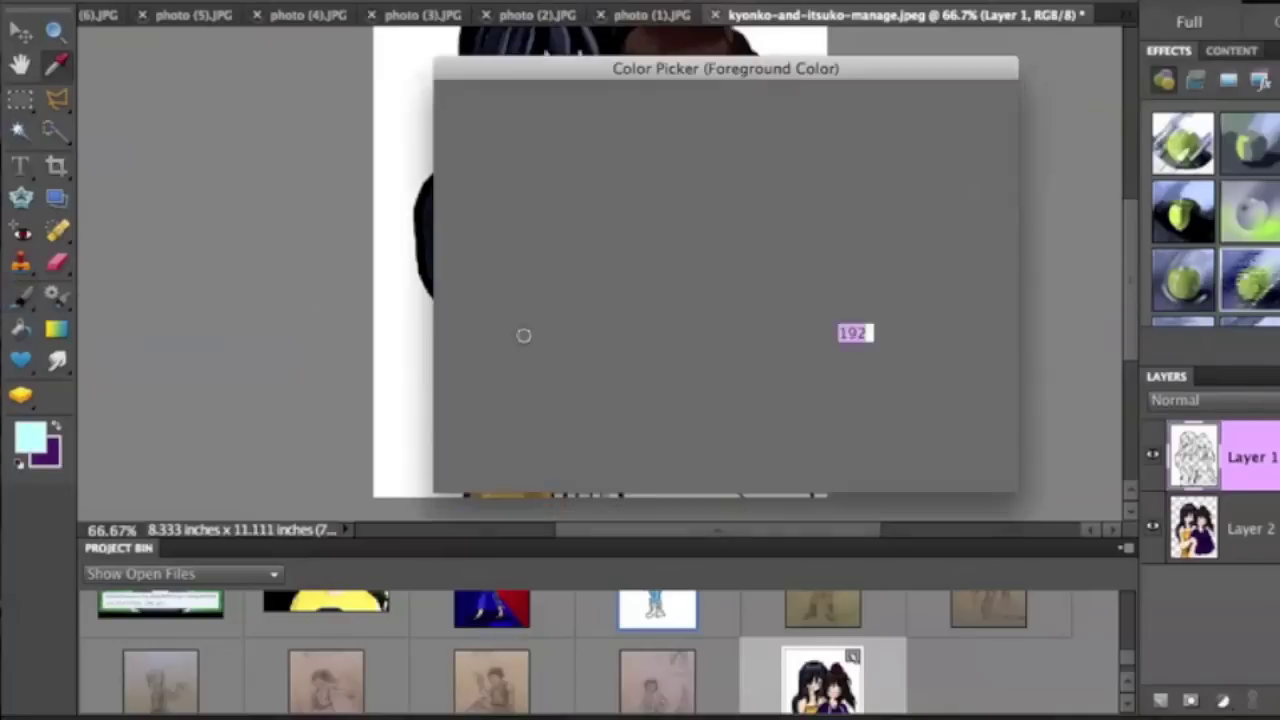
key(Return)
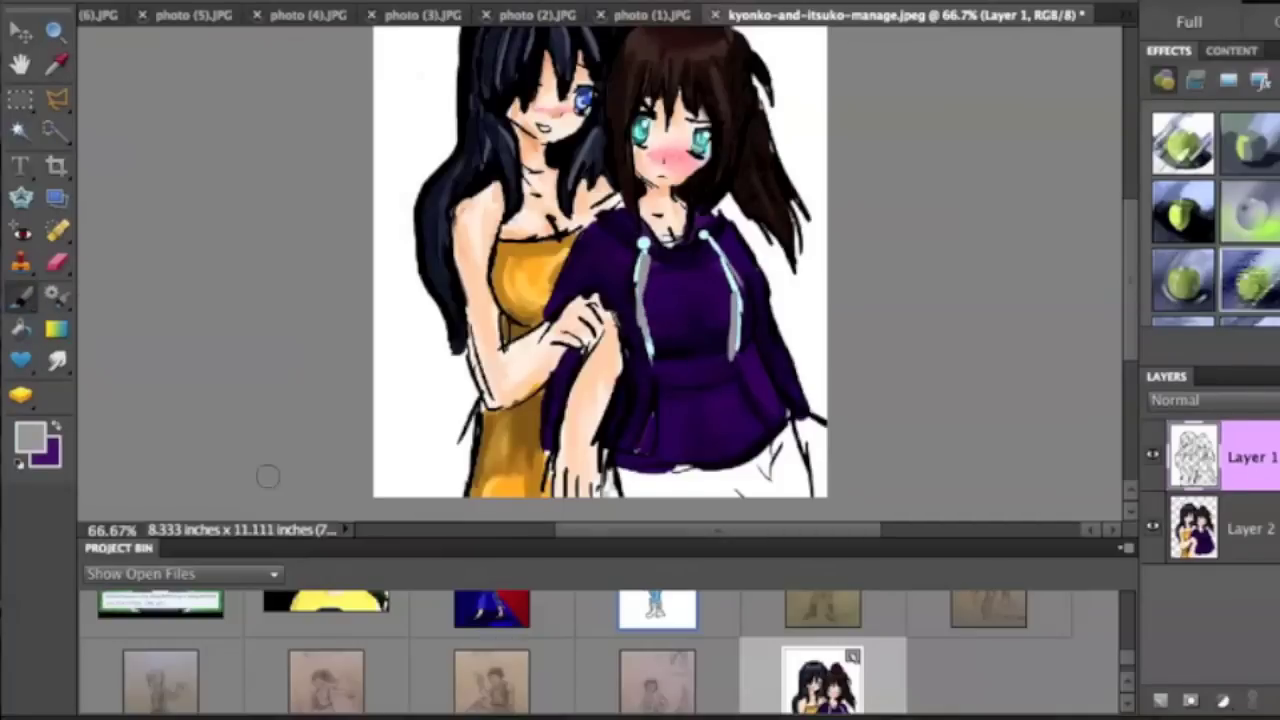
Step: Paint the two drawstring eyelets at the hoodie's collar dark grey 535353
click(15, 440)
click(447, 360)
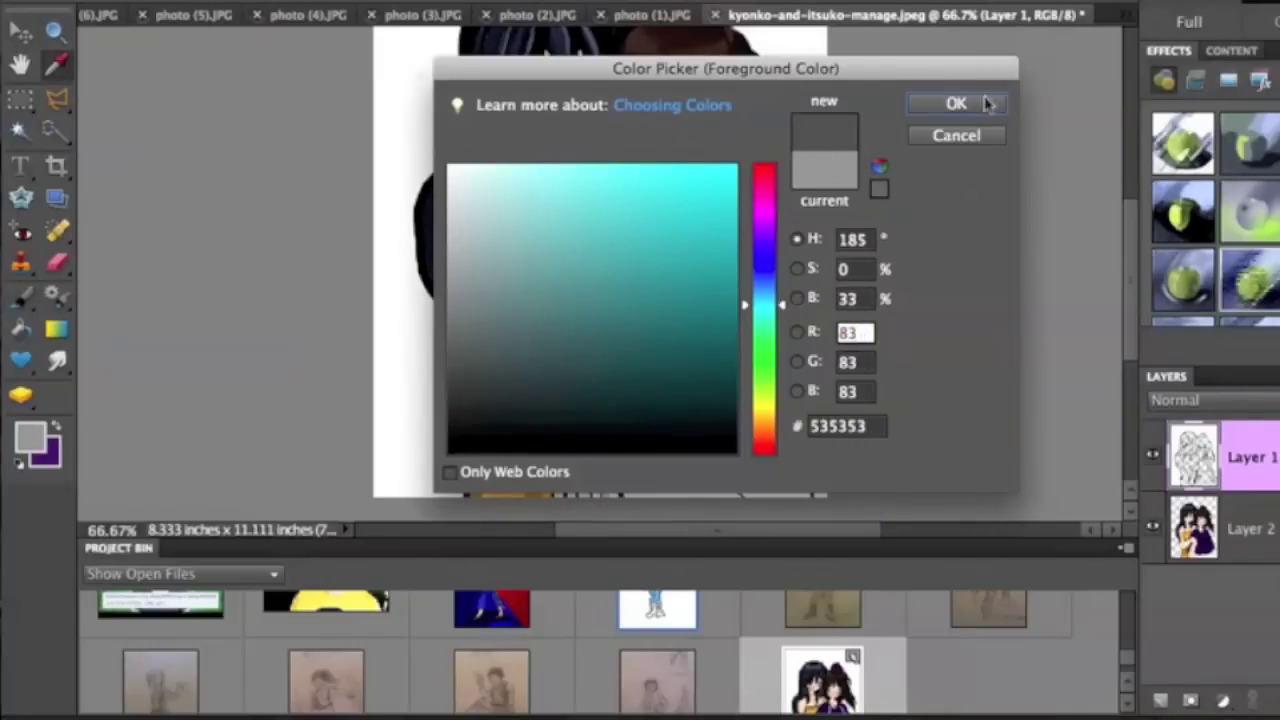
click(987, 103)
Step: Fill the ponytailed figure's trousers below the hoodie with near-black 191919 on Layer 2
click(1227, 550)
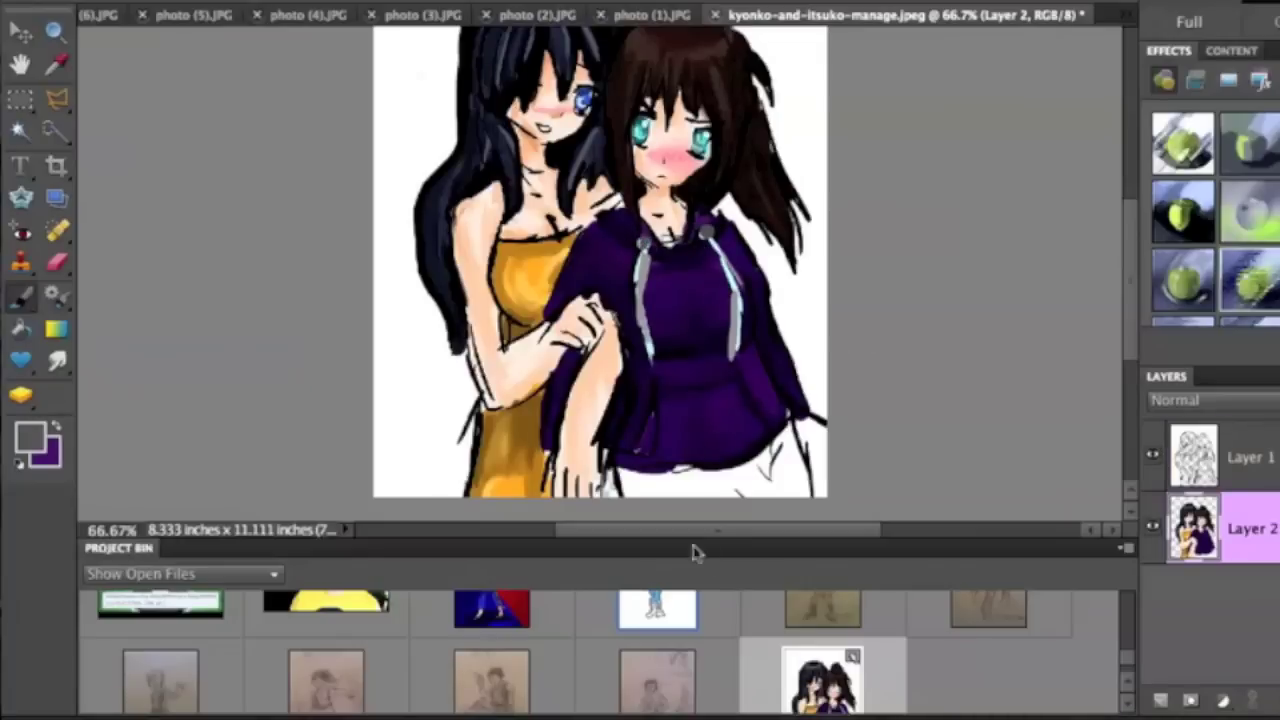
click(35, 440)
click(766, 283)
click(448, 428)
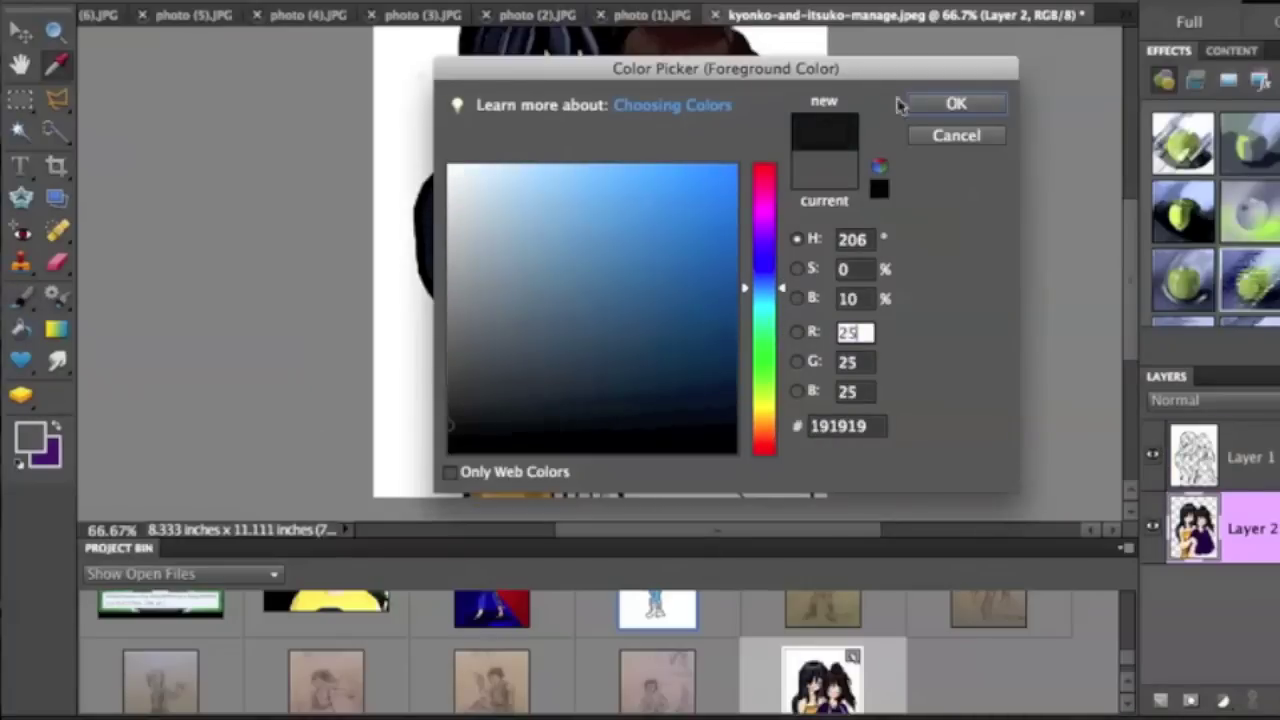
click(957, 103)
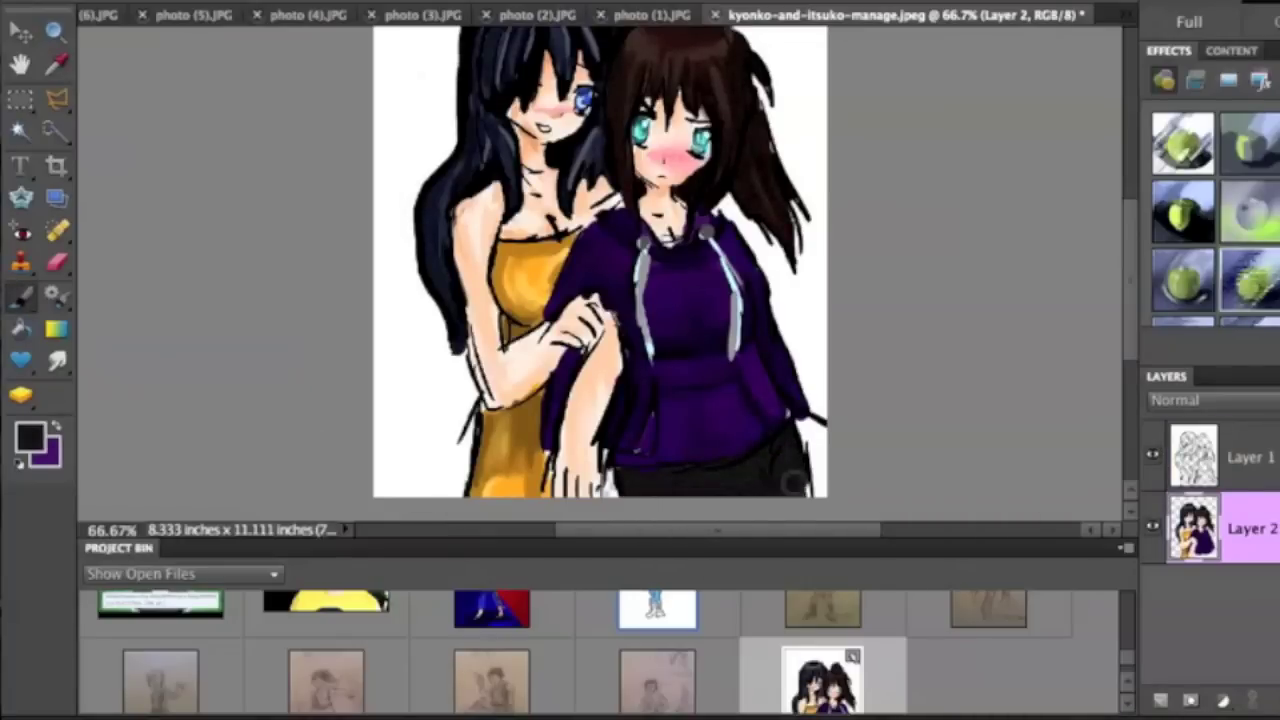
Step: Shade the trousers with black and add grey highlights along their folds
click(30, 437)
click(957, 134)
drag(650, 472, 738, 458)
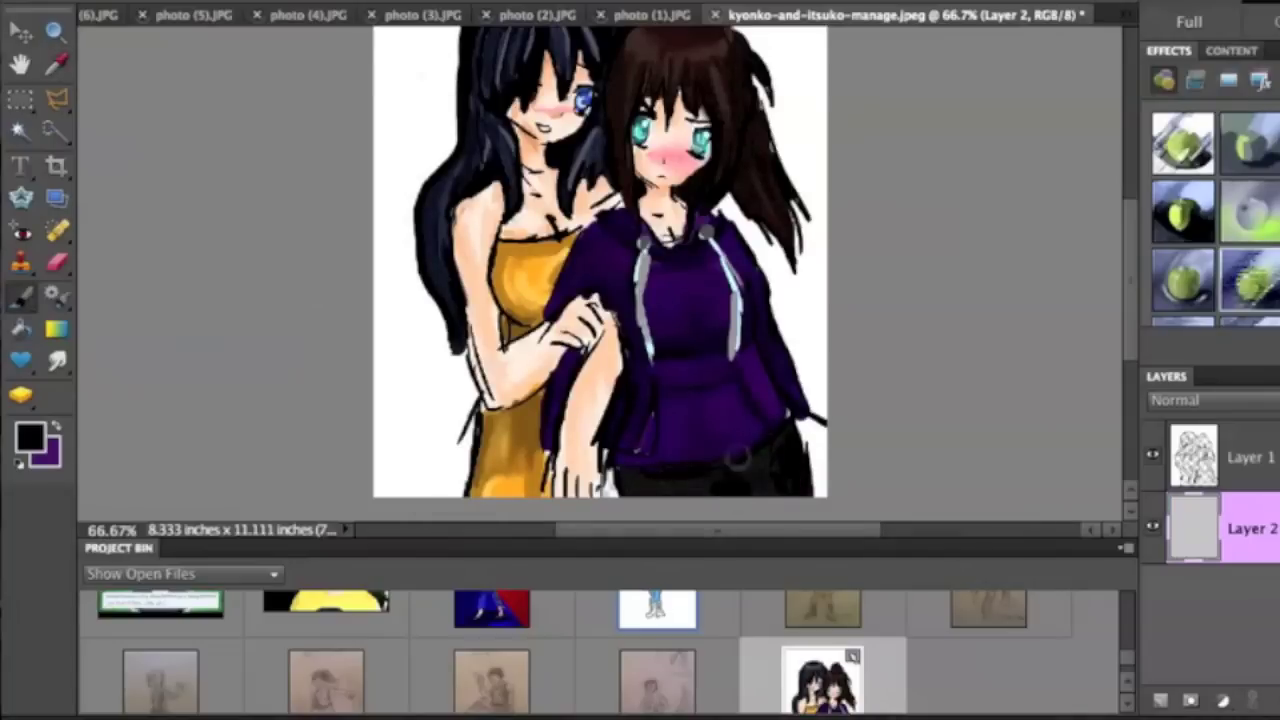
click(30, 437)
click(449, 339)
click(957, 103)
drag(643, 495, 790, 465)
drag(708, 485, 757, 468)
Step: Paint white along the outer edges of the trousers and touch them up with dark grey
click(30, 437)
click(454, 186)
click(957, 103)
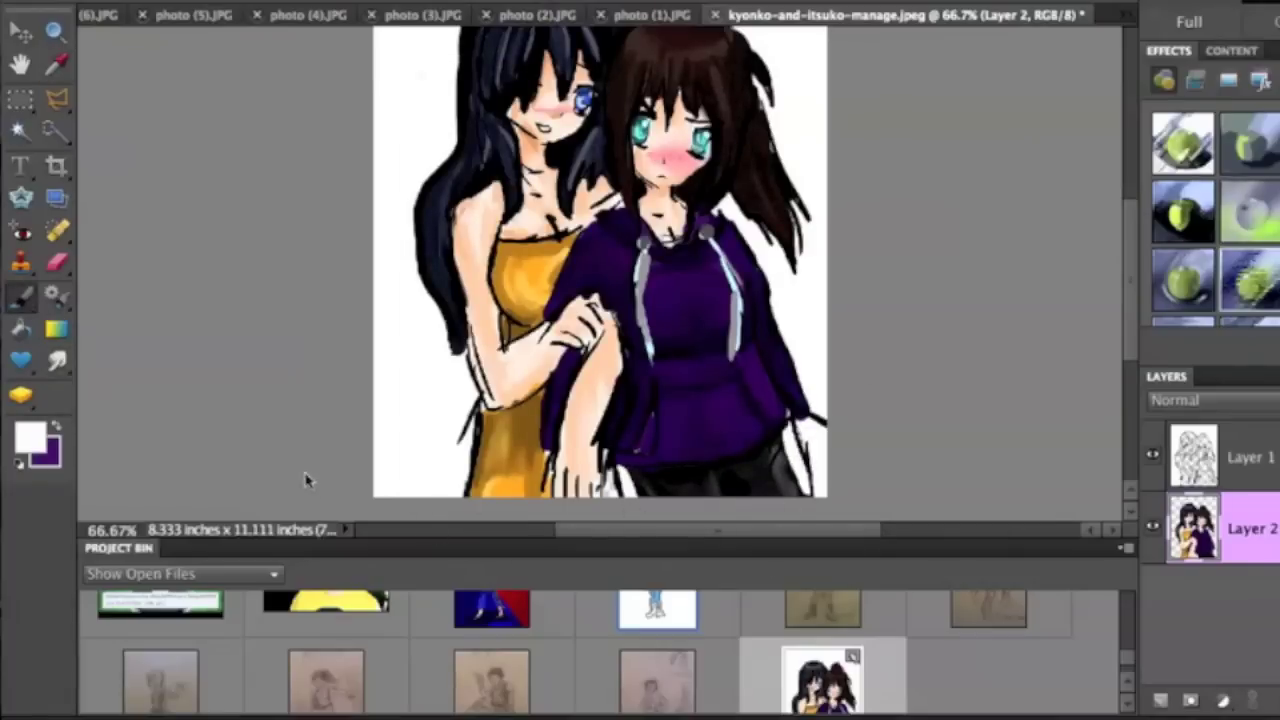
click(30, 437)
click(730, 440)
click(955, 103)
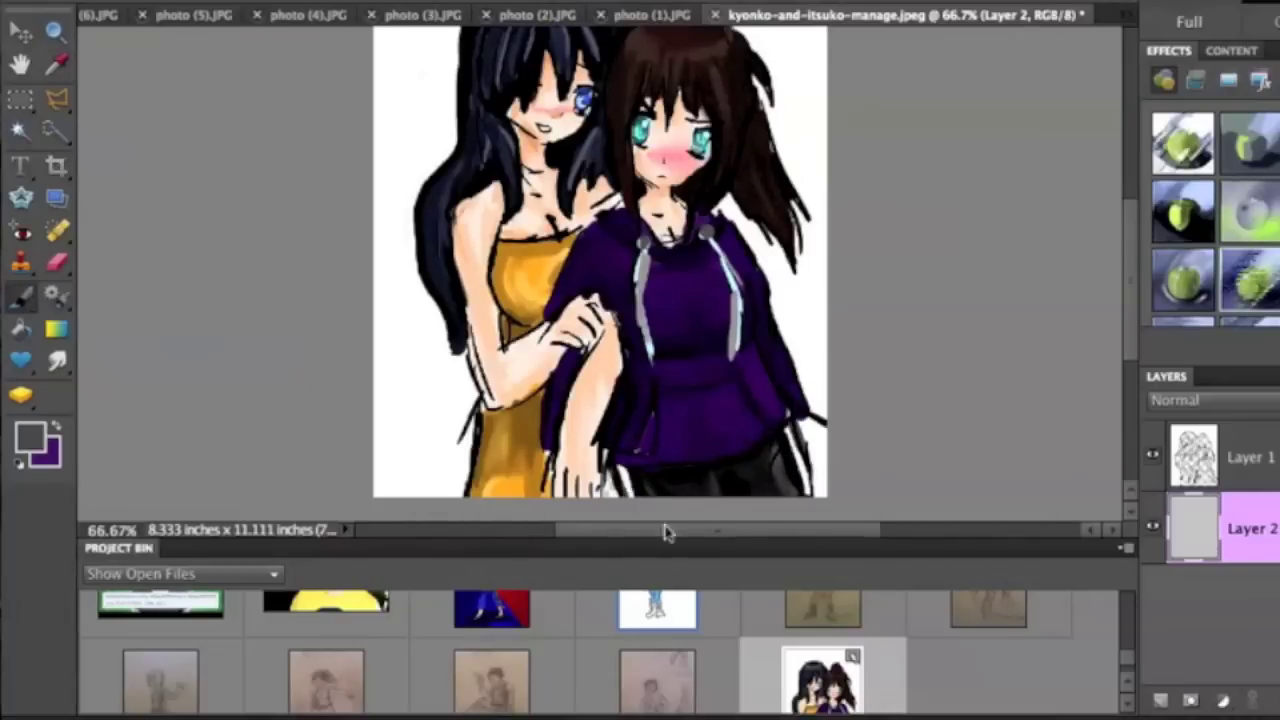
Step: Shade the figures' arms with a light peach-orange on Layer 2 and smudge it into the skin tone
scroll(988, 370, down, 1)
click(30, 440)
click(643, 289)
click(957, 103)
click(30, 440)
click(586, 171)
click(955, 103)
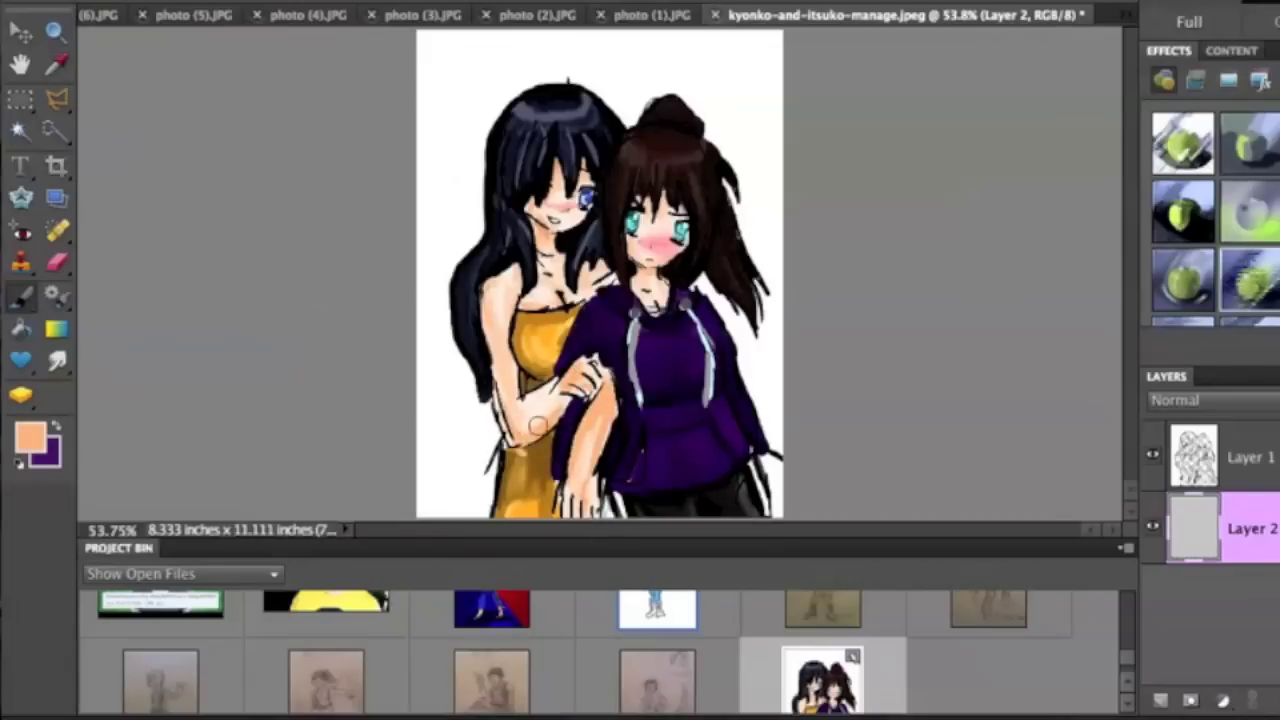
drag(553, 416, 530, 395)
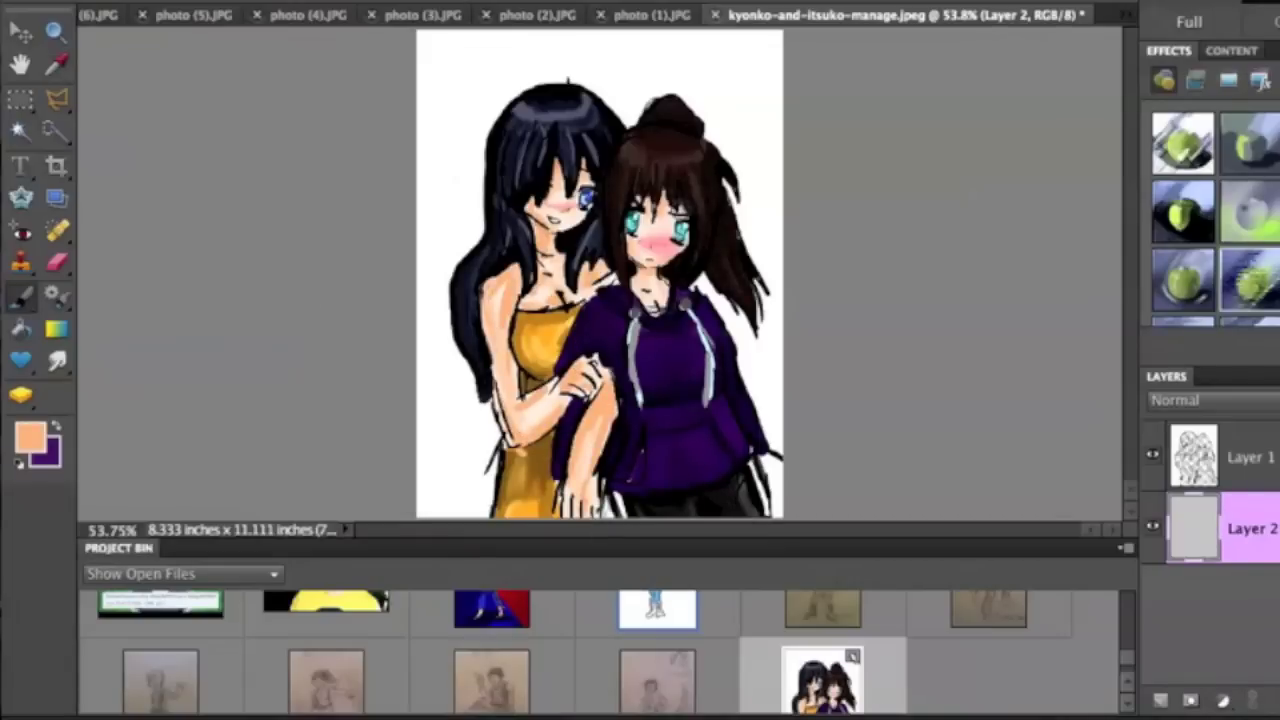
click(57, 361)
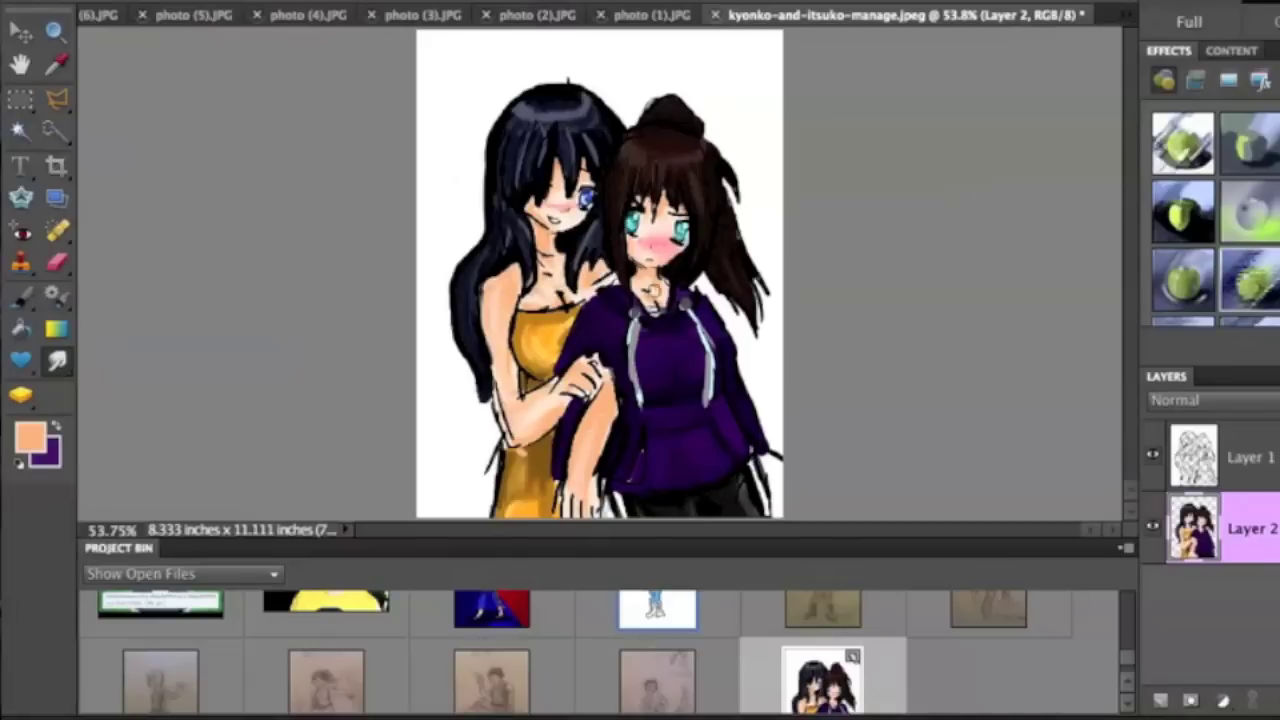
Step: Set the brush colour to bright red and paint an anger mark on the ponytailed figure's hair above her eye
click(30, 437)
click(767, 440)
click(735, 166)
click(957, 103)
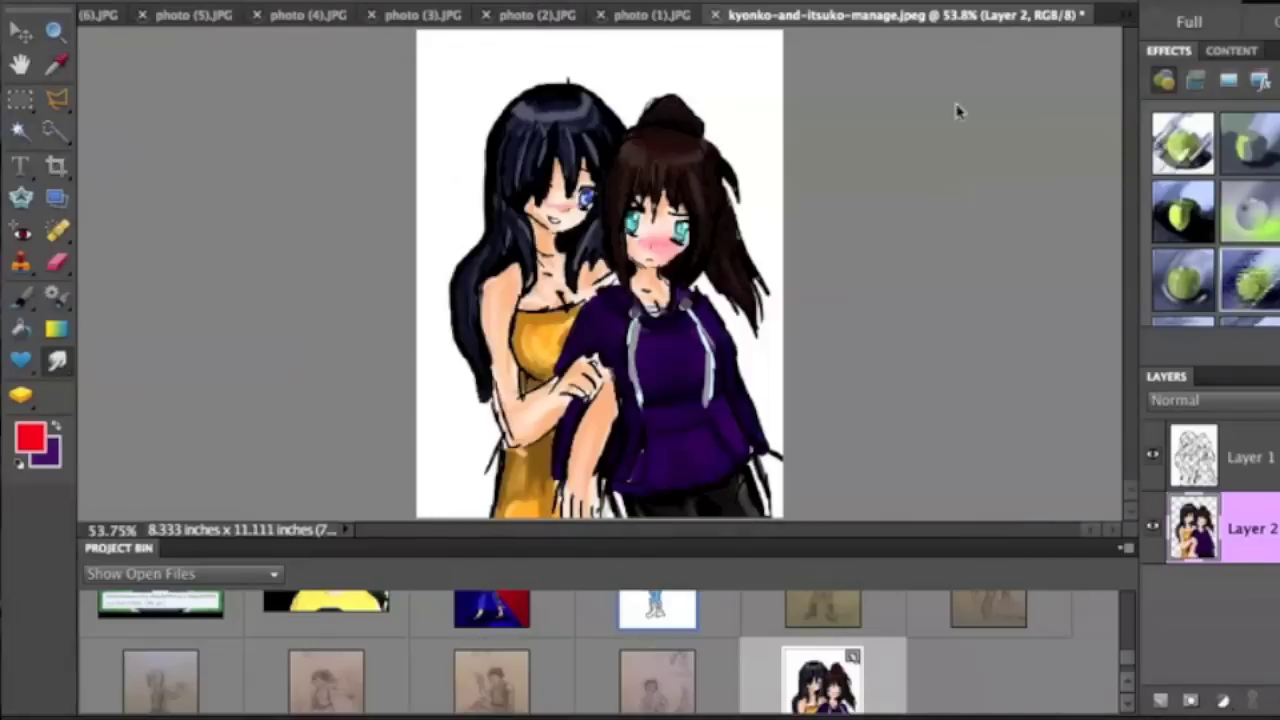
click(20, 298)
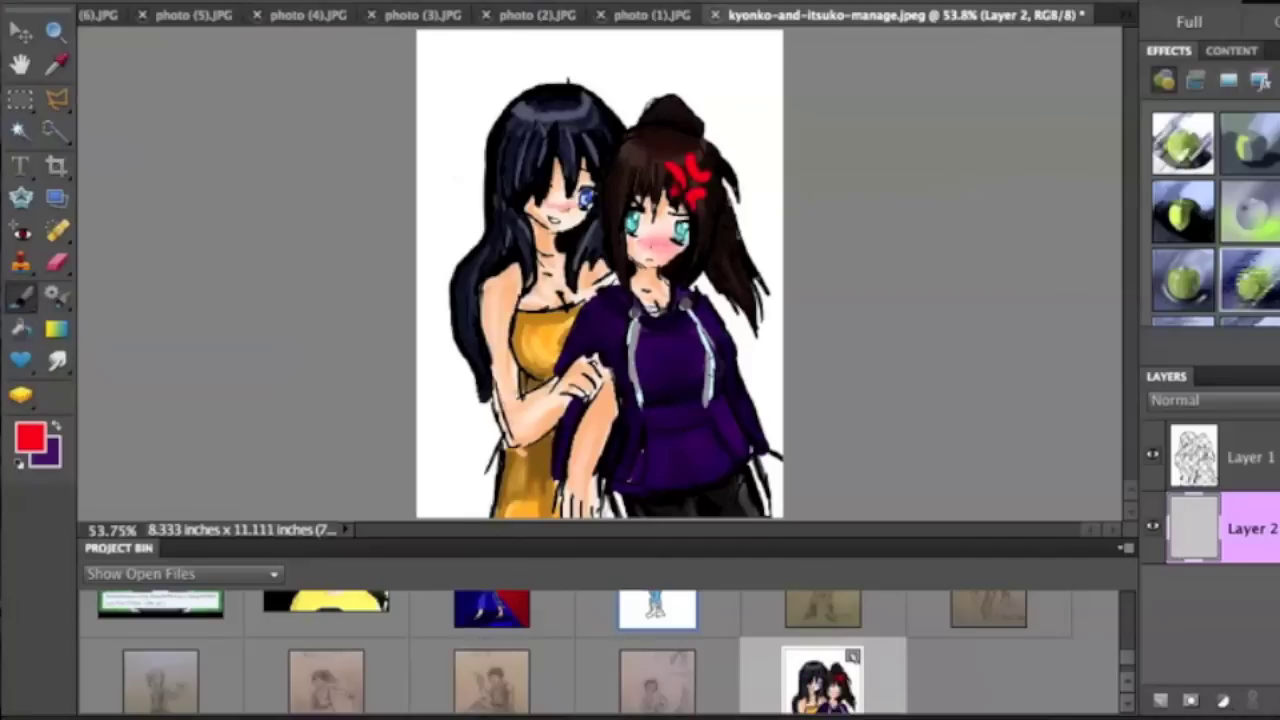
Step: Repaint the anger mark in red with a finer brush on Layer 1 and add white highlights to it
key(alt+bracketright)
right_click(835, 222)
double_click(906, 286)
drag(676, 172, 700, 208)
click(30, 437)
click(451, 166)
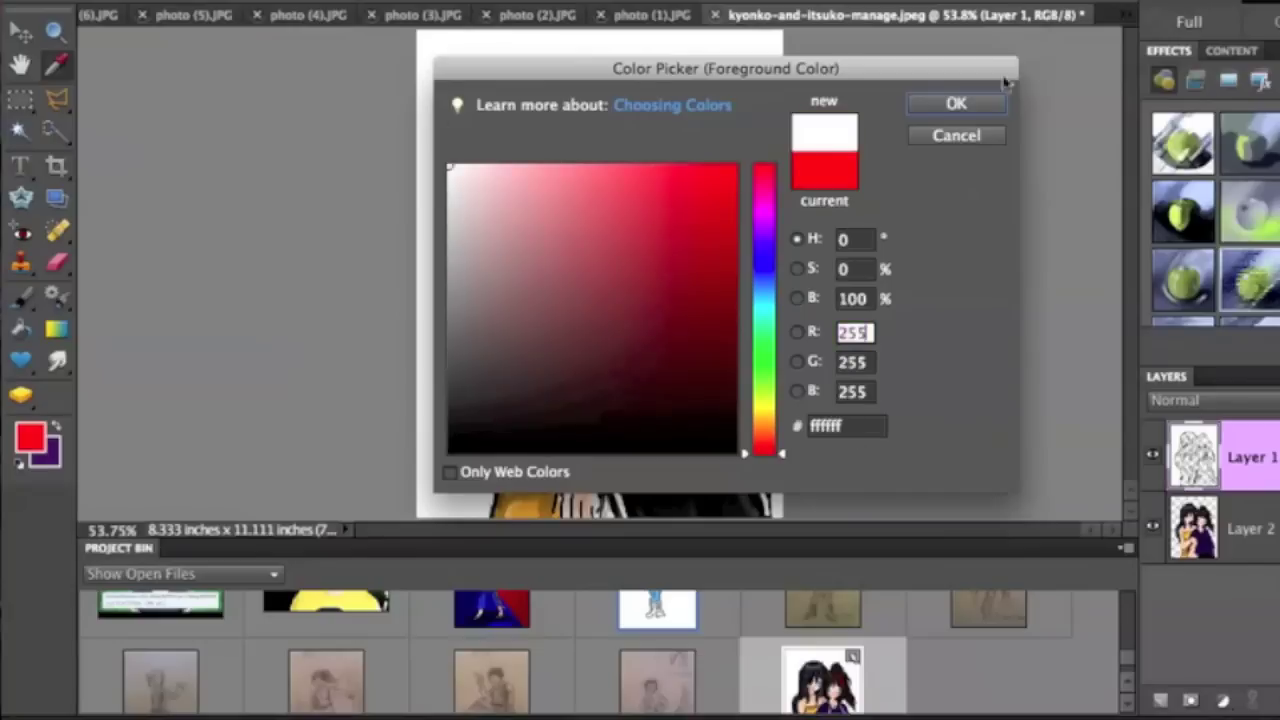
click(957, 103)
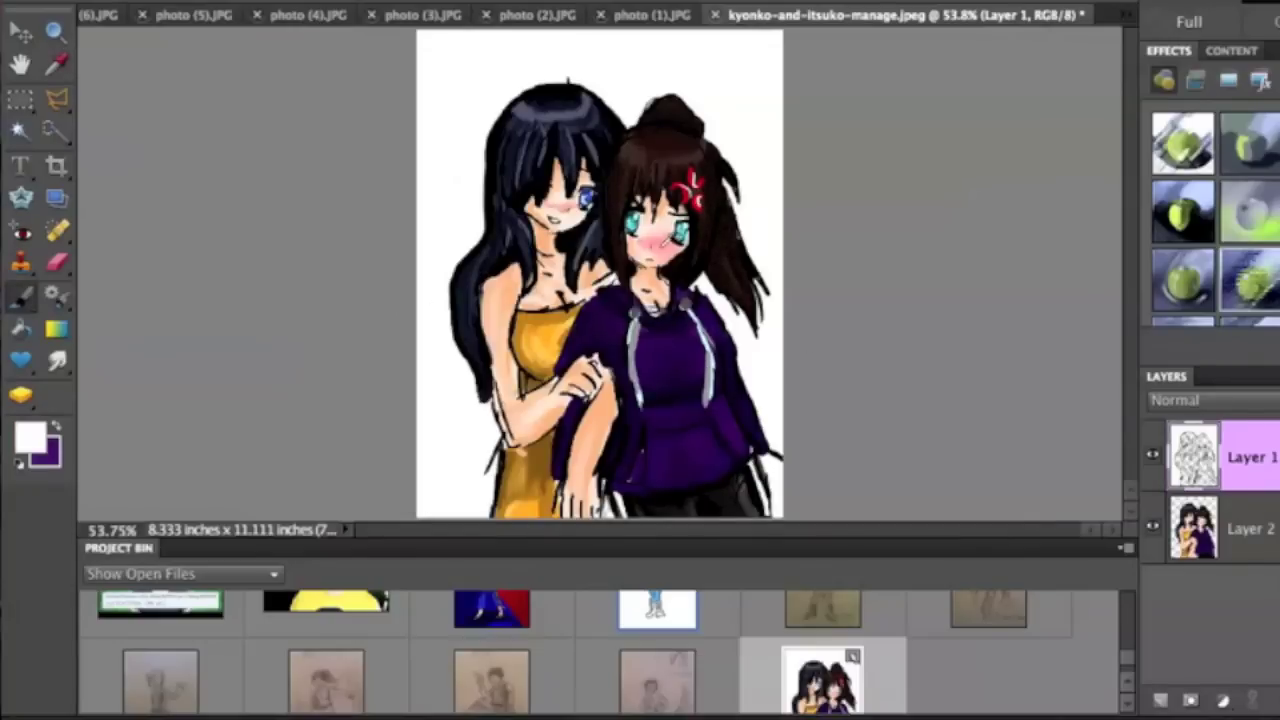
right_click(433, 206)
double_click(539, 361)
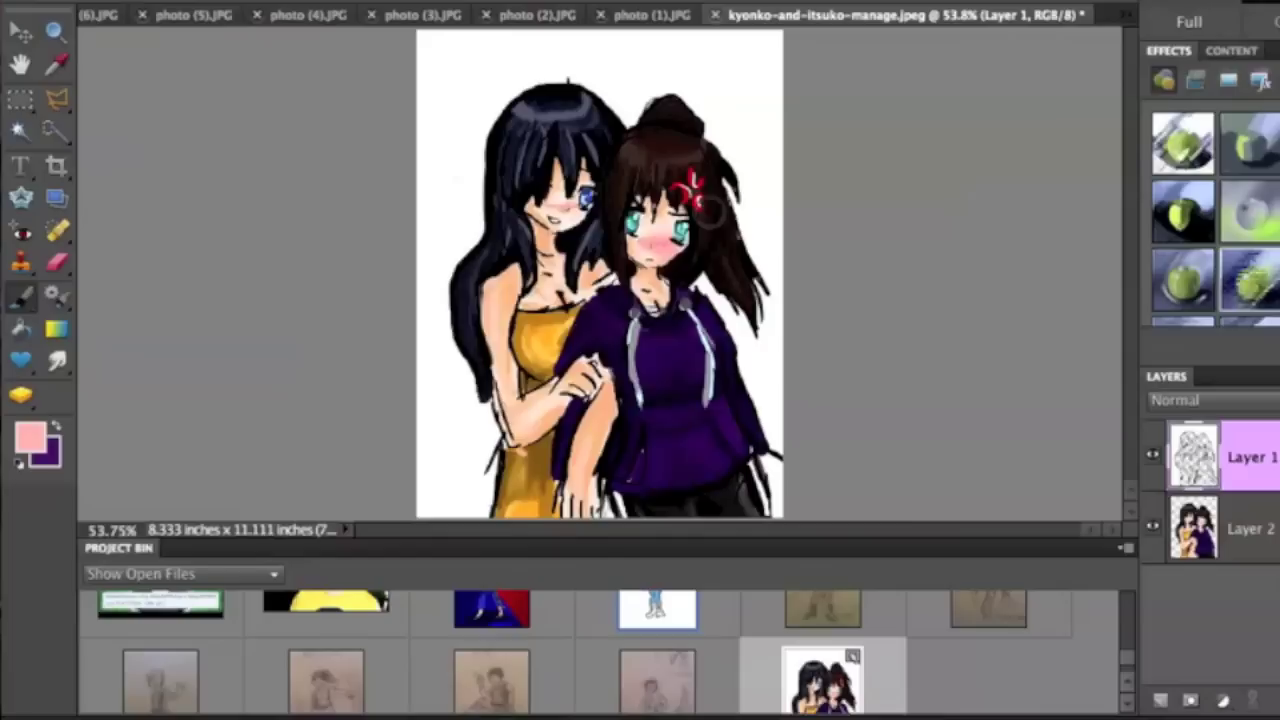
Step: Set the brush colour to dark grey and select the white background around both figures on Layer 2
key(alt+bracketleft)
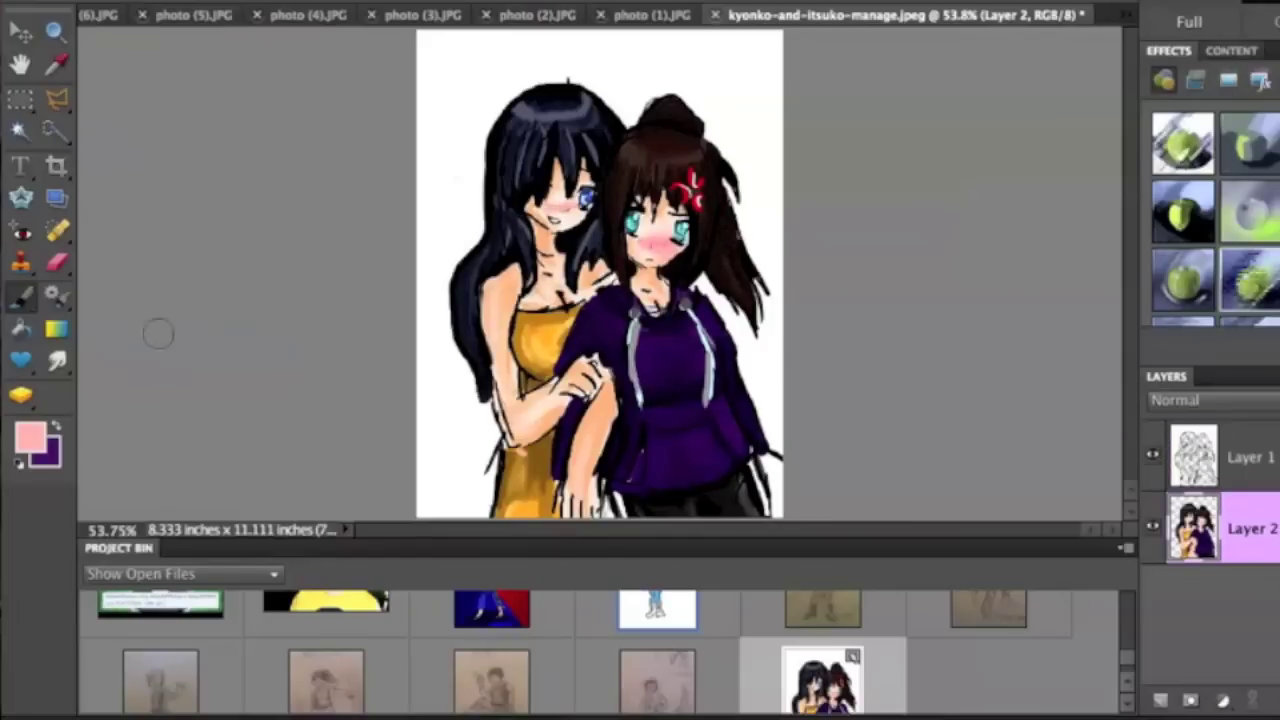
click(30, 437)
drag(465, 319, 480, 378)
key(Return)
key(a)
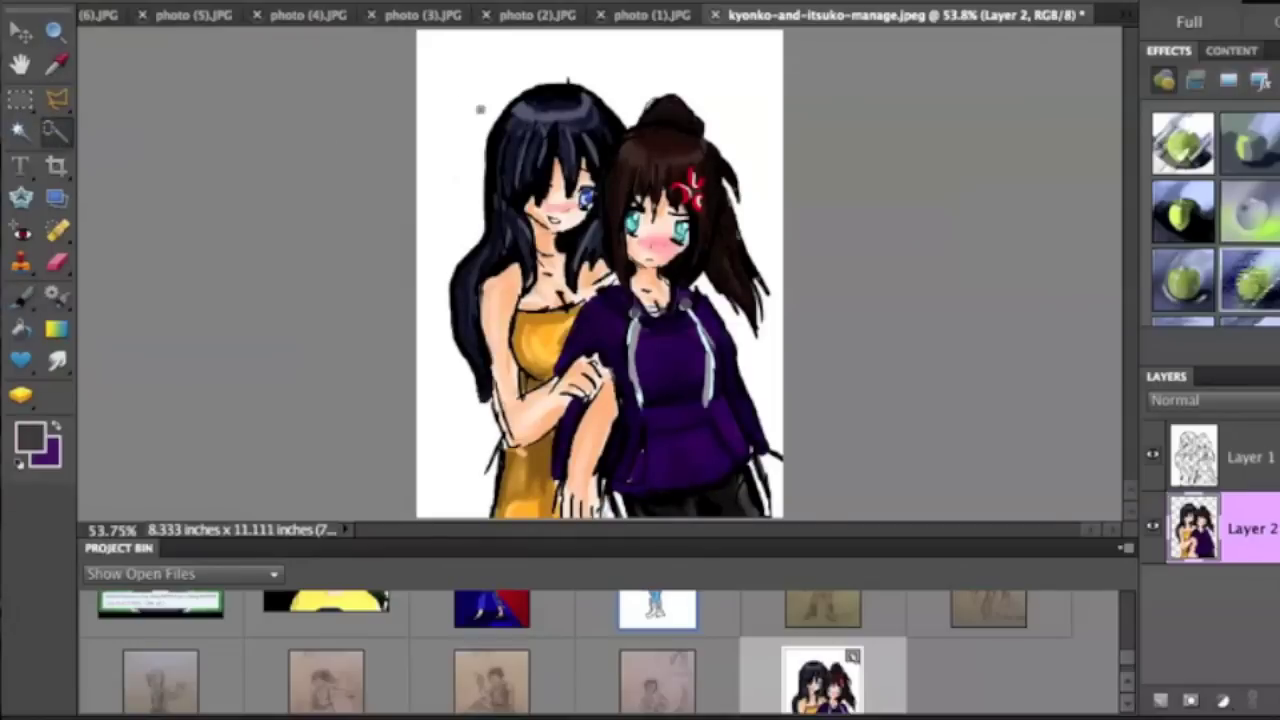
mouse_move(569, 40)
mouse_down()
mouse_move(690, 105)
mouse_move(770, 430)
mouse_move(781, 372)
mouse_up()
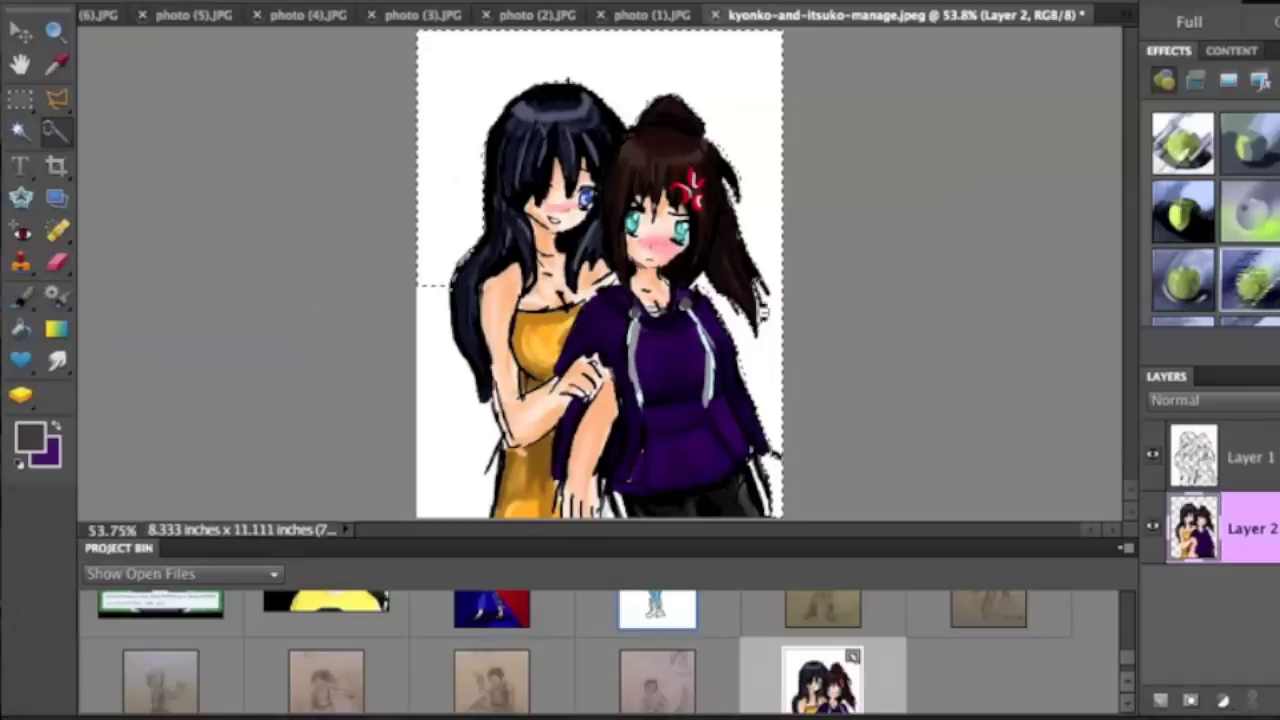
drag(482, 400, 514, 460)
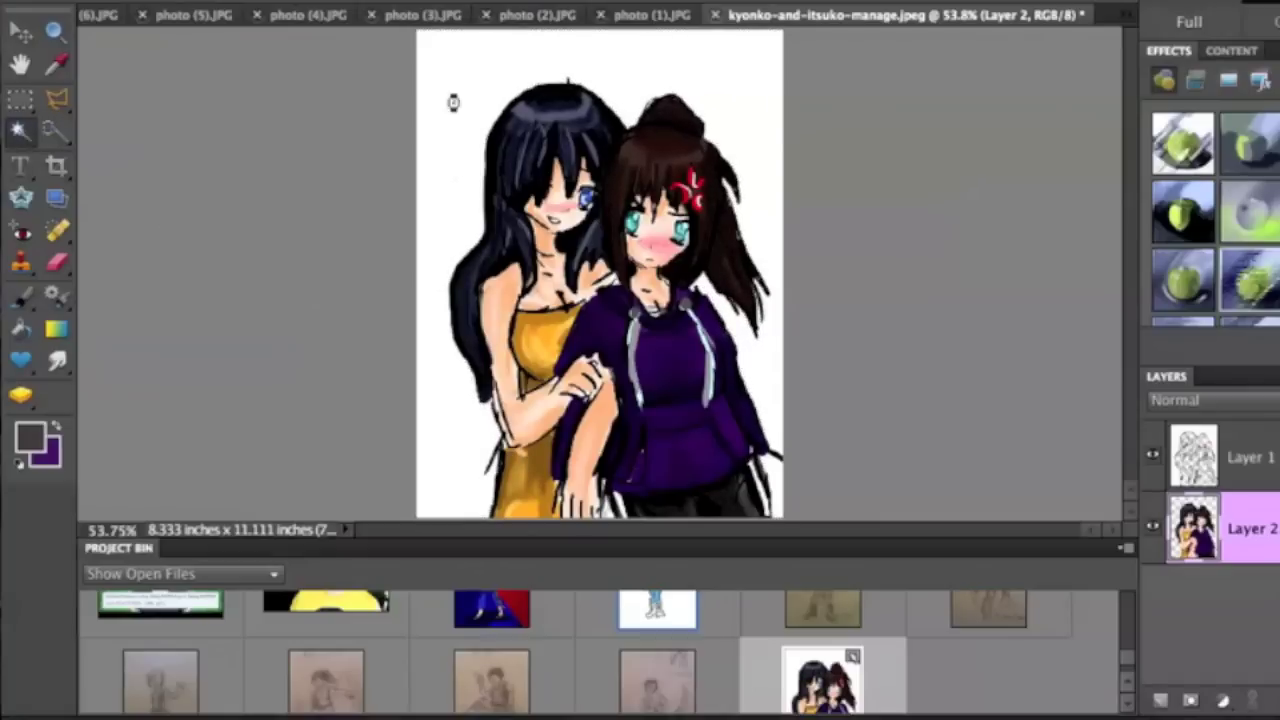
drag(794, 486, 765, 505)
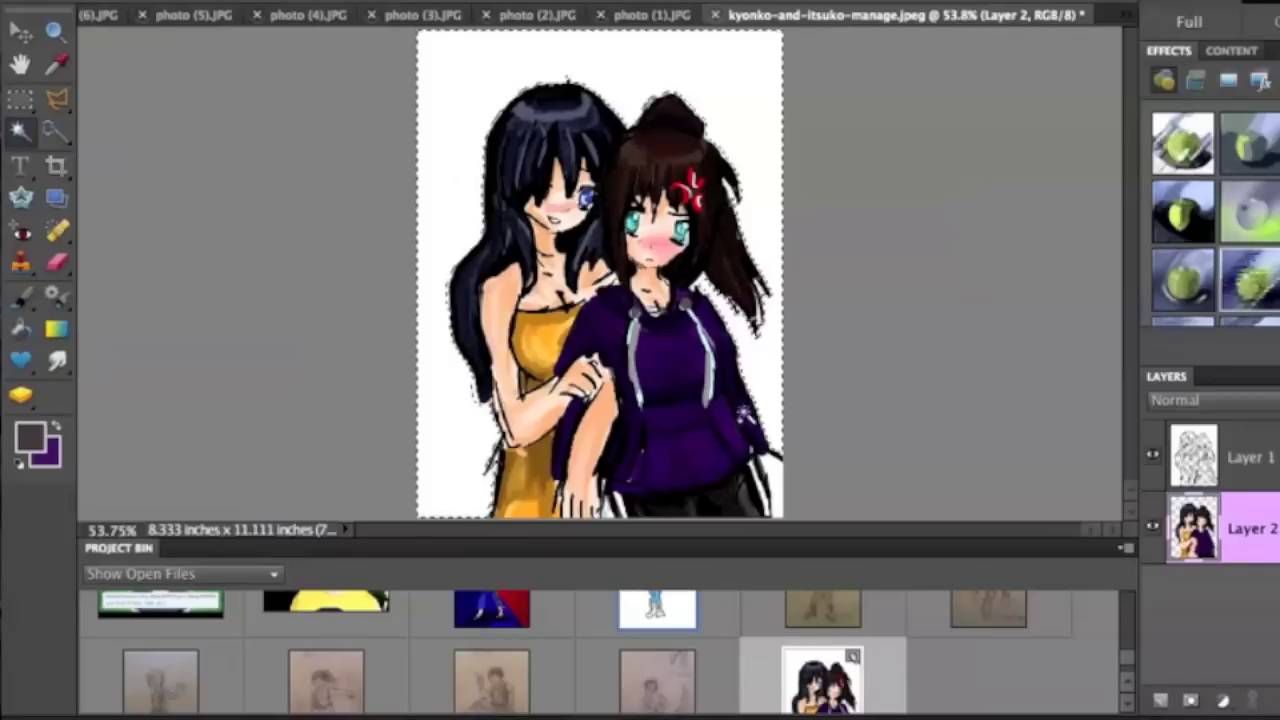
key(a)
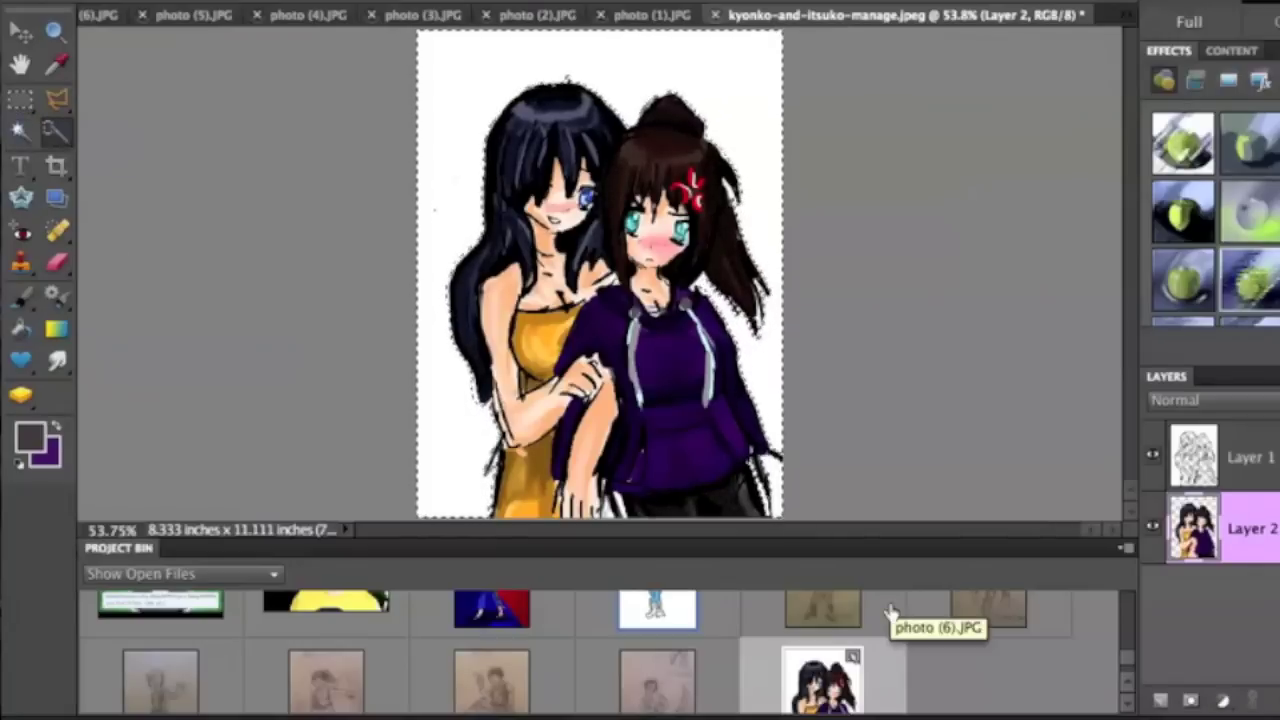
Step: Try to paint a dark grey background on a new layer placed beneath Layer 2
click(1160, 700)
key(ctrl+d)
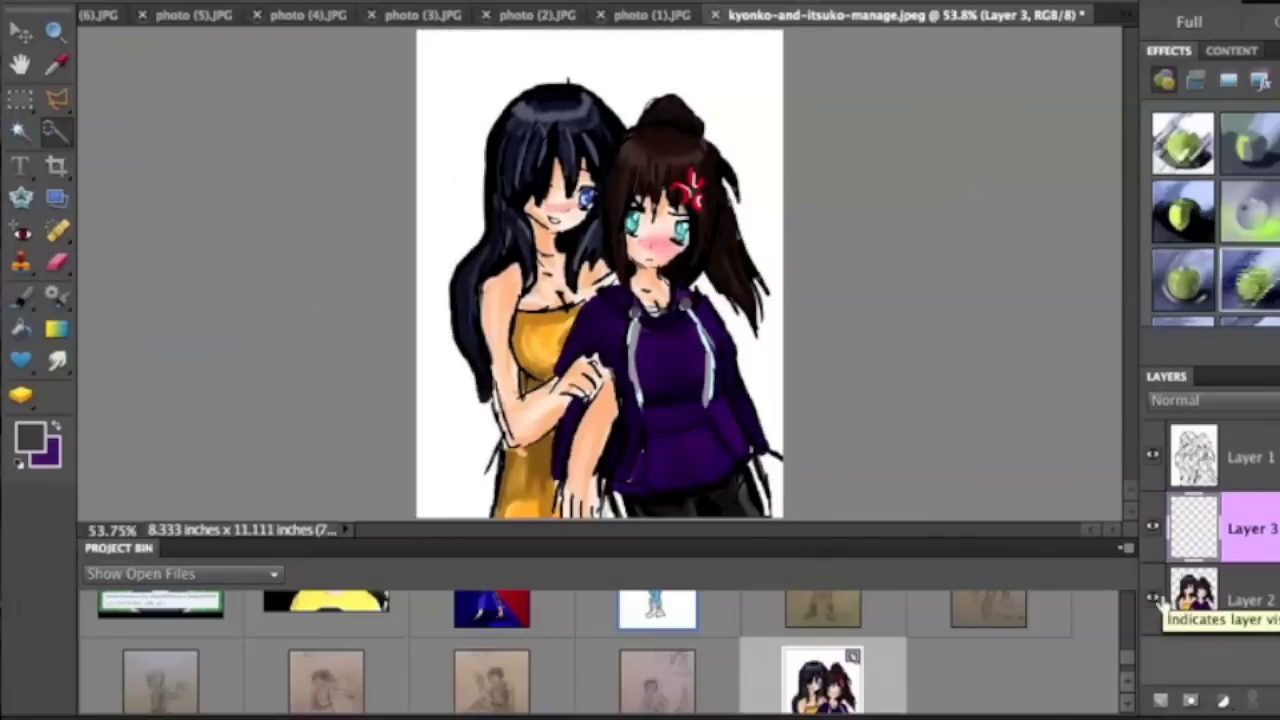
drag(1195, 528, 1195, 620)
click(20, 296)
right_click(557, 338)
key(Escape)
click(1234, 457)
right_click(1235, 452)
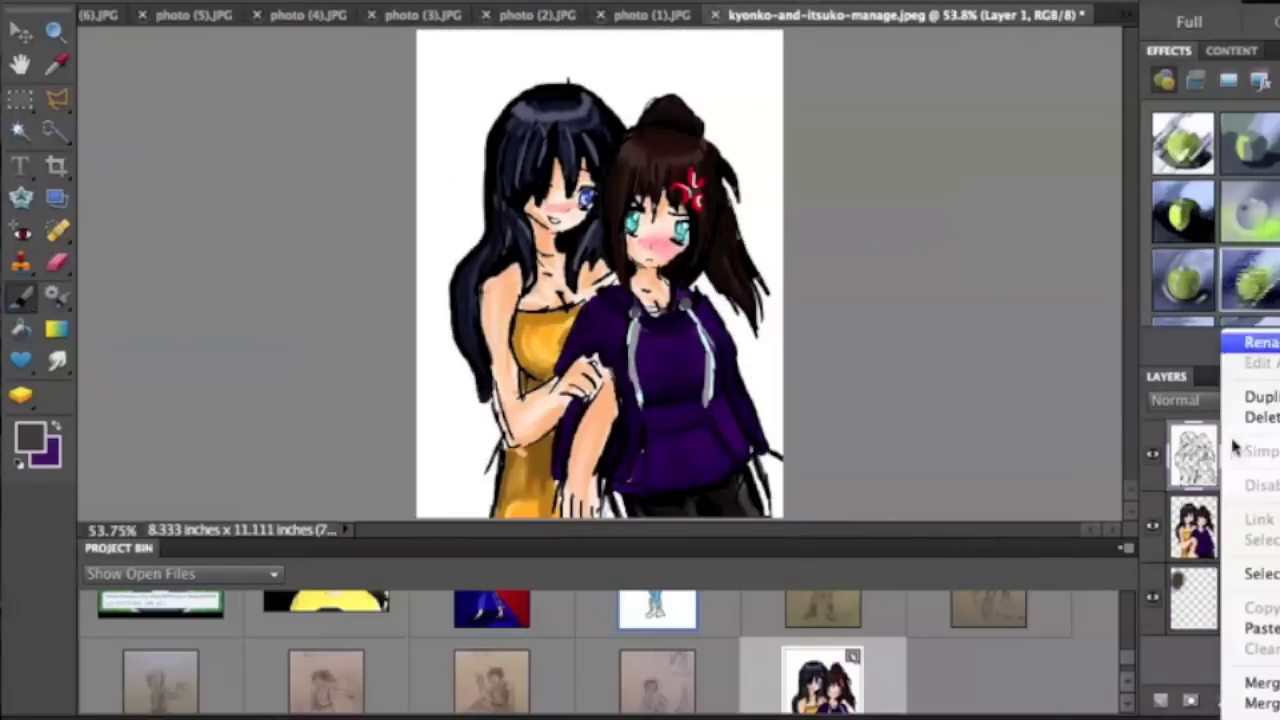
click(1250, 600)
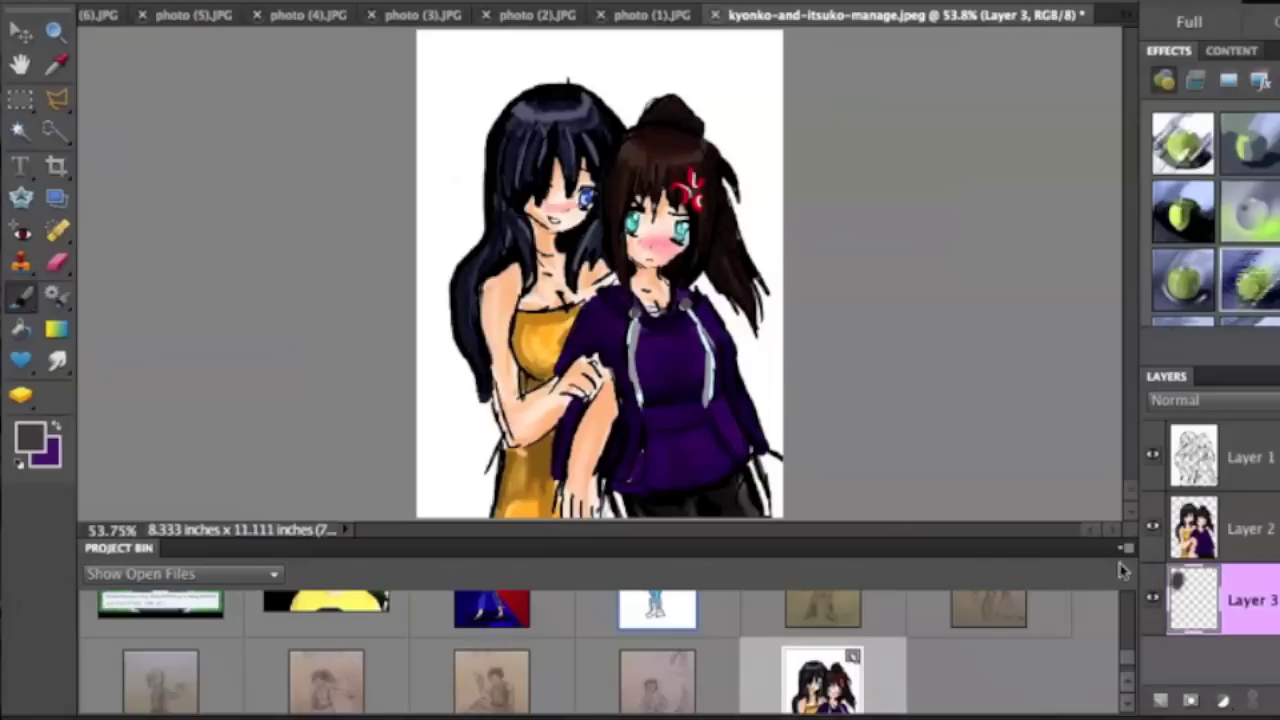
Step: Place Layer 3 beneath Layer 2 and paint the background around both figures in dark grey
key(a)
ctrl+click(1195, 455)
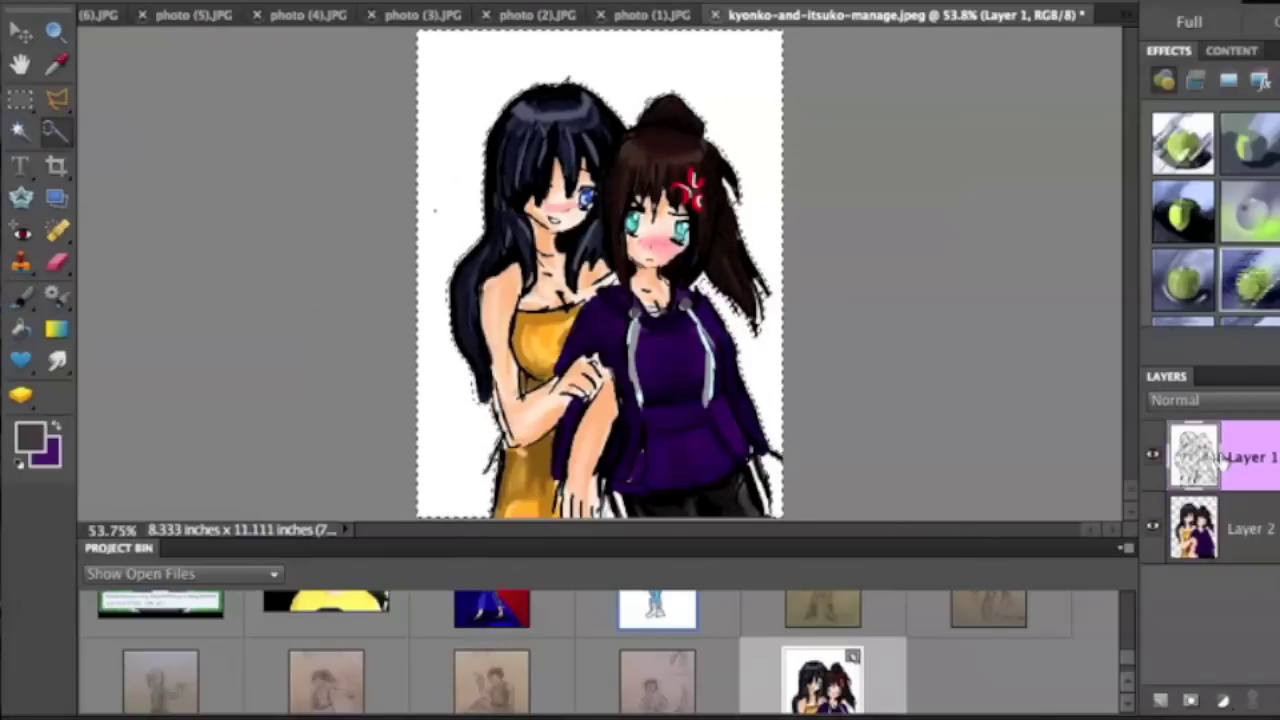
key(ctrl+y)
key(ctrl+y)
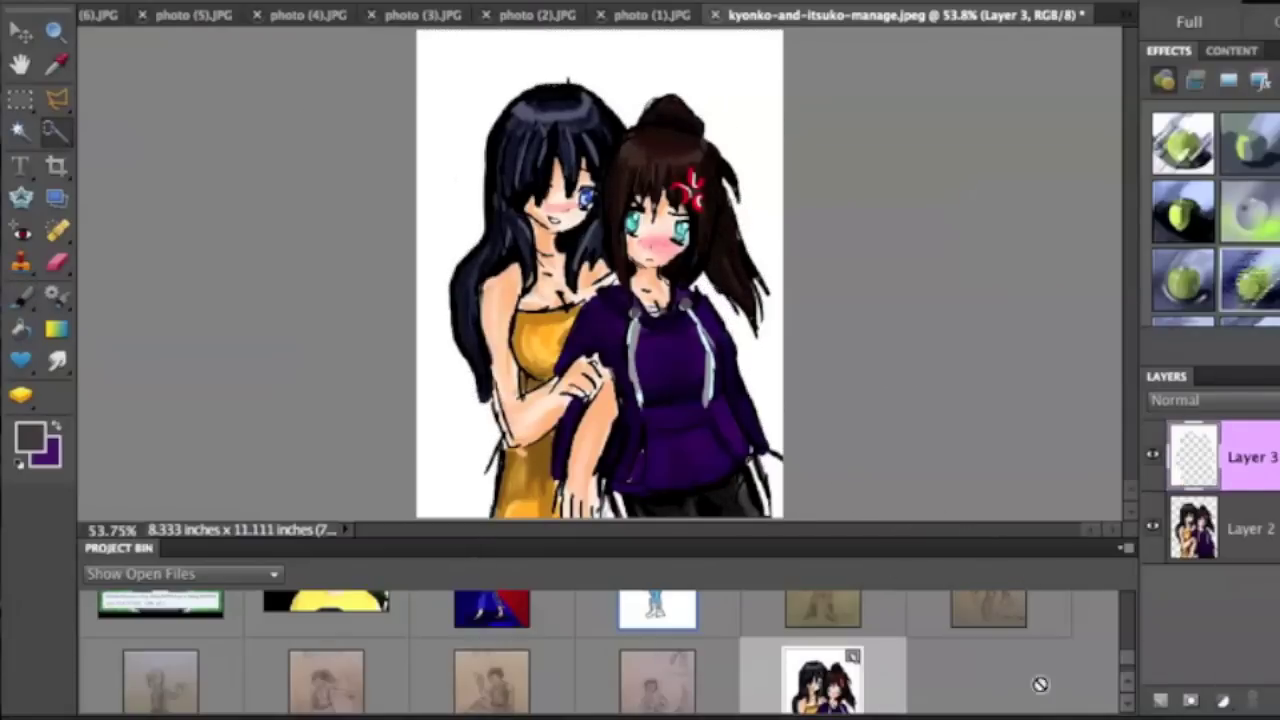
key(ctrl+bracketleft)
key(b)
mouse_move(440, 115)
mouse_down()
mouse_move(457, 129)
mouse_move(828, 194)
mouse_move(614, 65)
mouse_move(760, 70)
mouse_up()
Step: Paint dark grey on Layer 2 over the white fringes along the figures' outer edges
key(alt+bracketright)
right_click(440, 266)
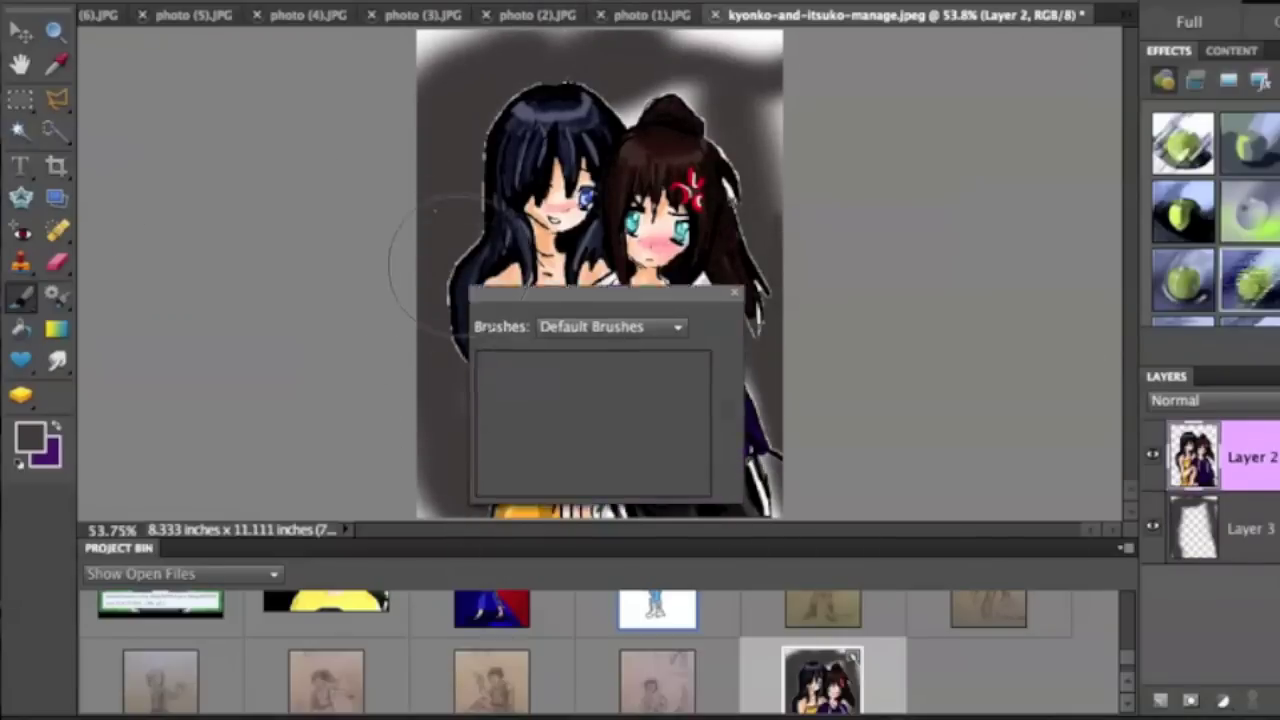
key(Escape)
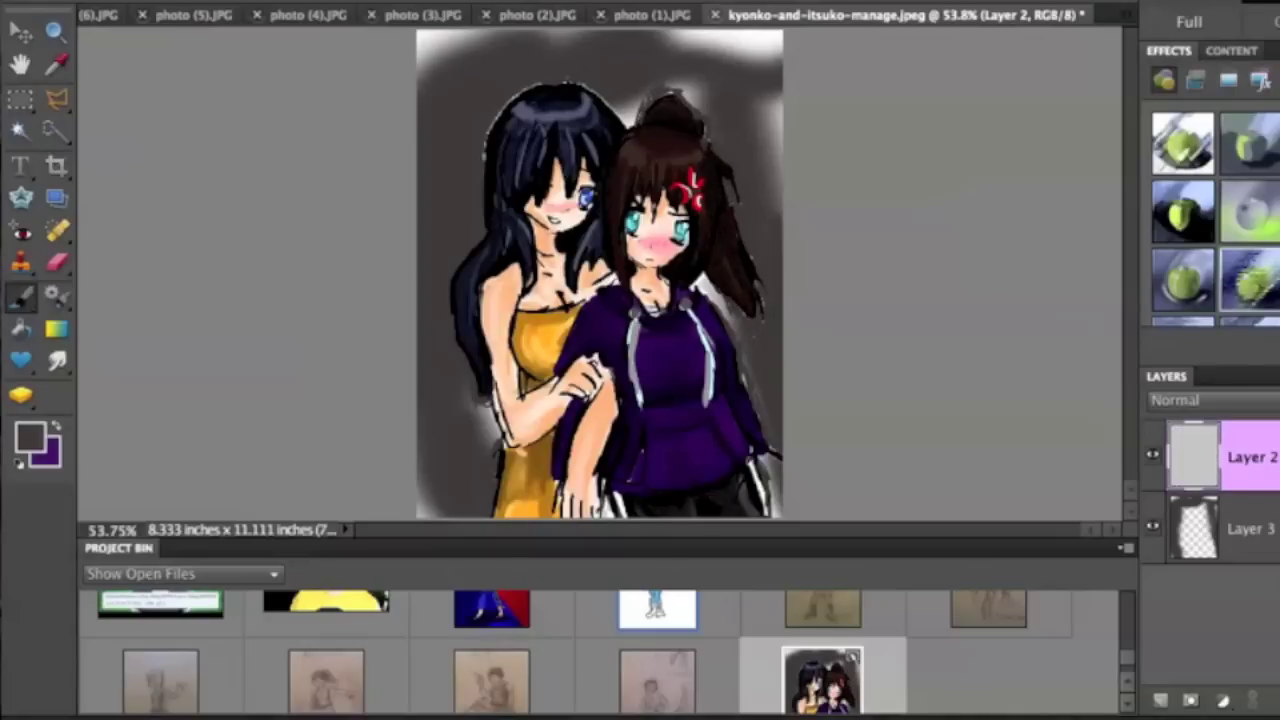
right_click(862, 470)
key(Escape)
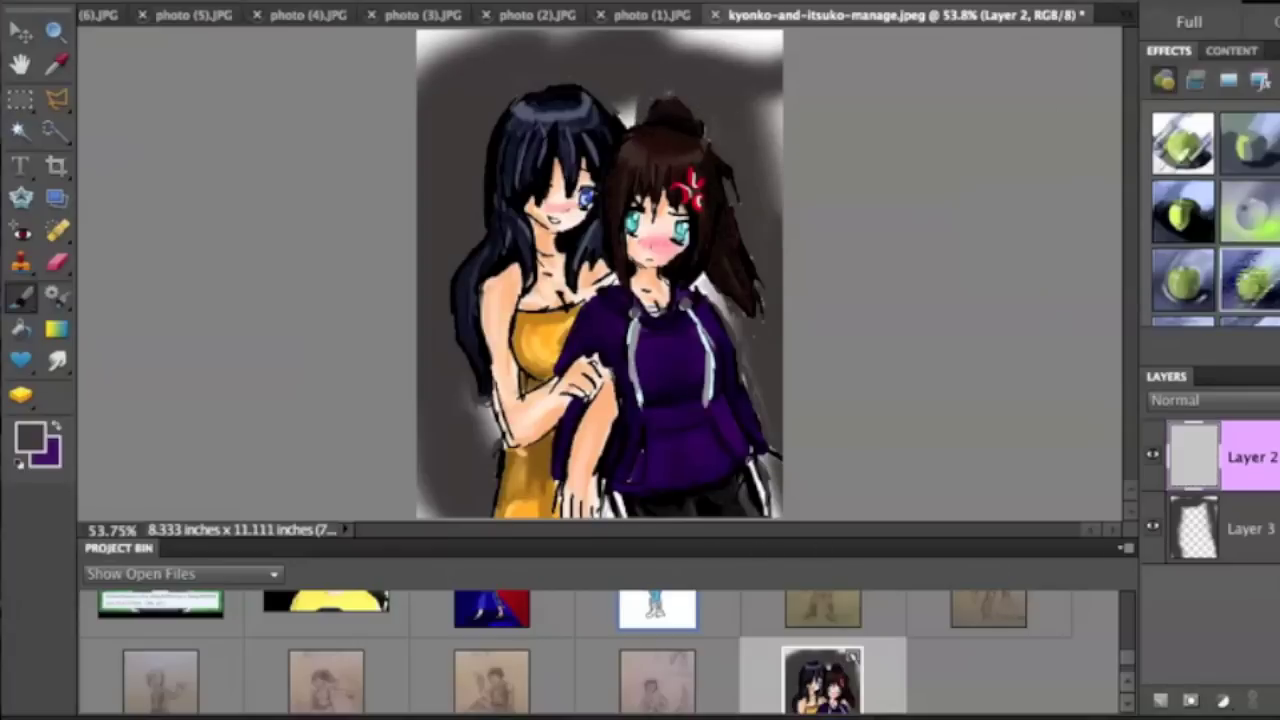
Step: Set the brush colour to black and handwrite a signature on the background beside the yellow dress
click(30, 437)
click(920, 138)
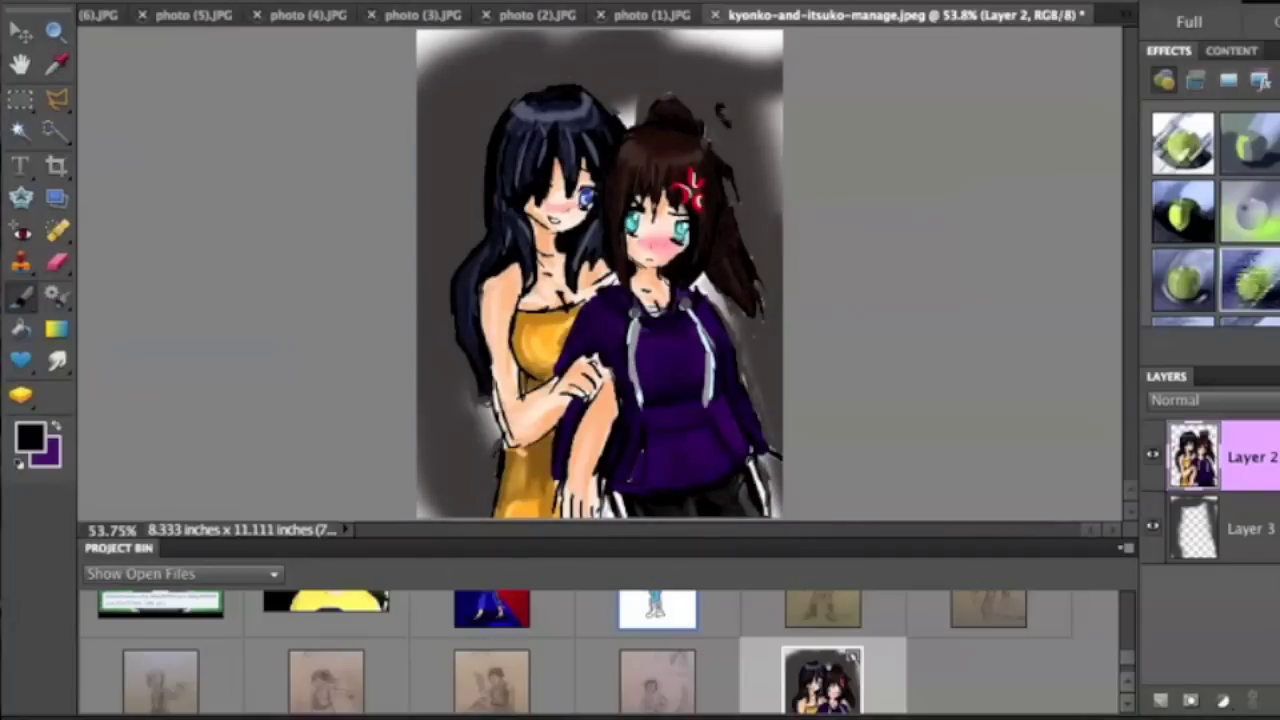
key(ctrl+z)
right_click(460, 190)
key(Escape)
mouse_move(450, 478)
mouse_down()
mouse_move(446, 496)
mouse_move(492, 452)
mouse_up()
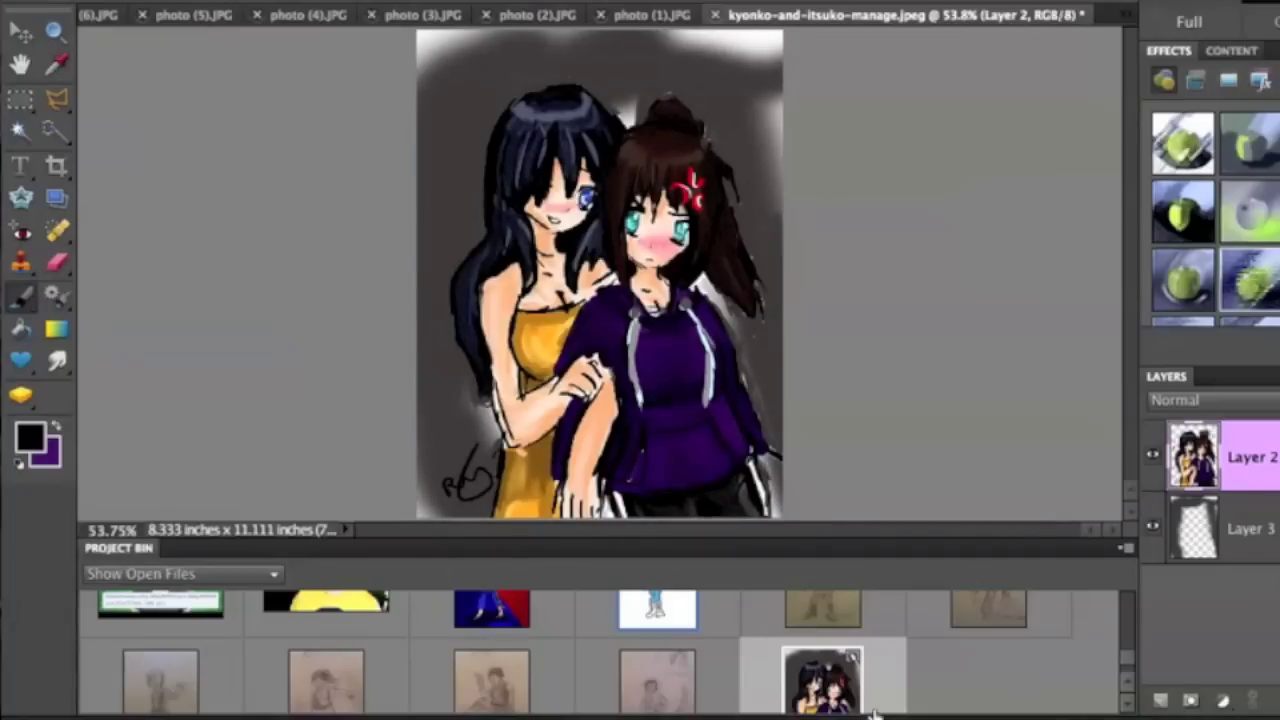